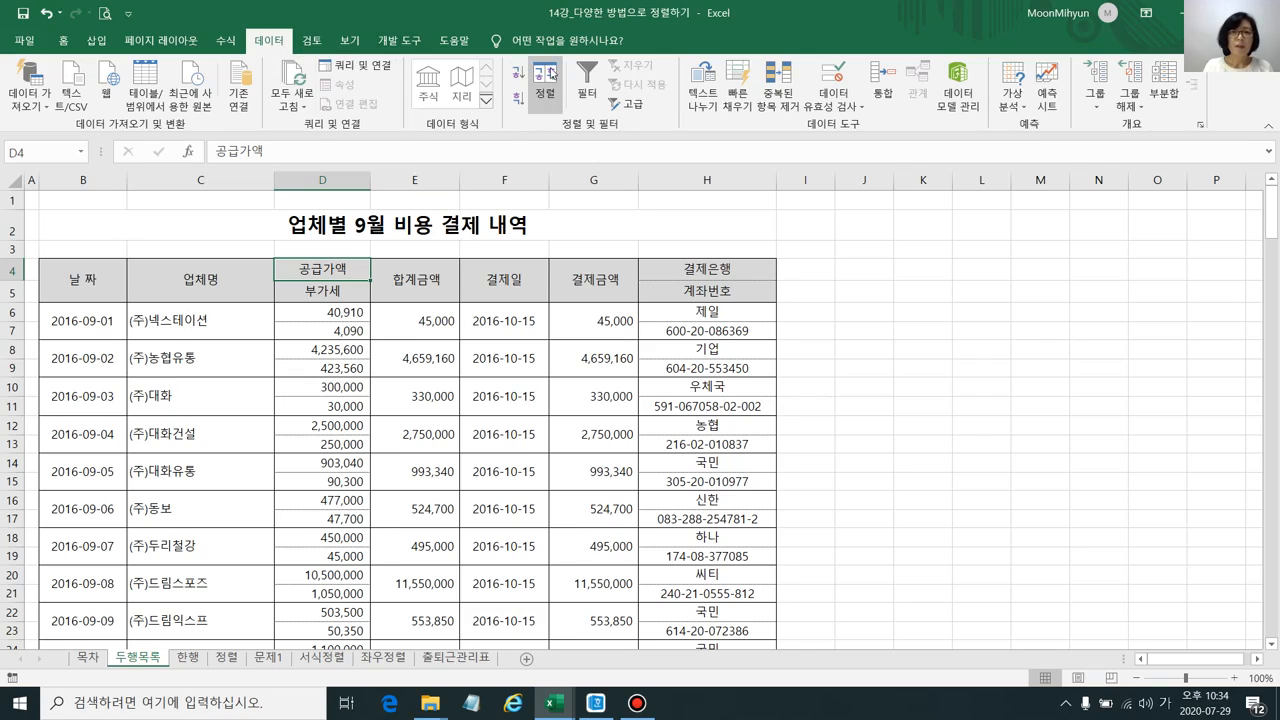
Try to sort the payment table on the 두행목록 sheet by 업체명, using cell values in ascending order
left_click(544, 85)
left_click(878, 217)
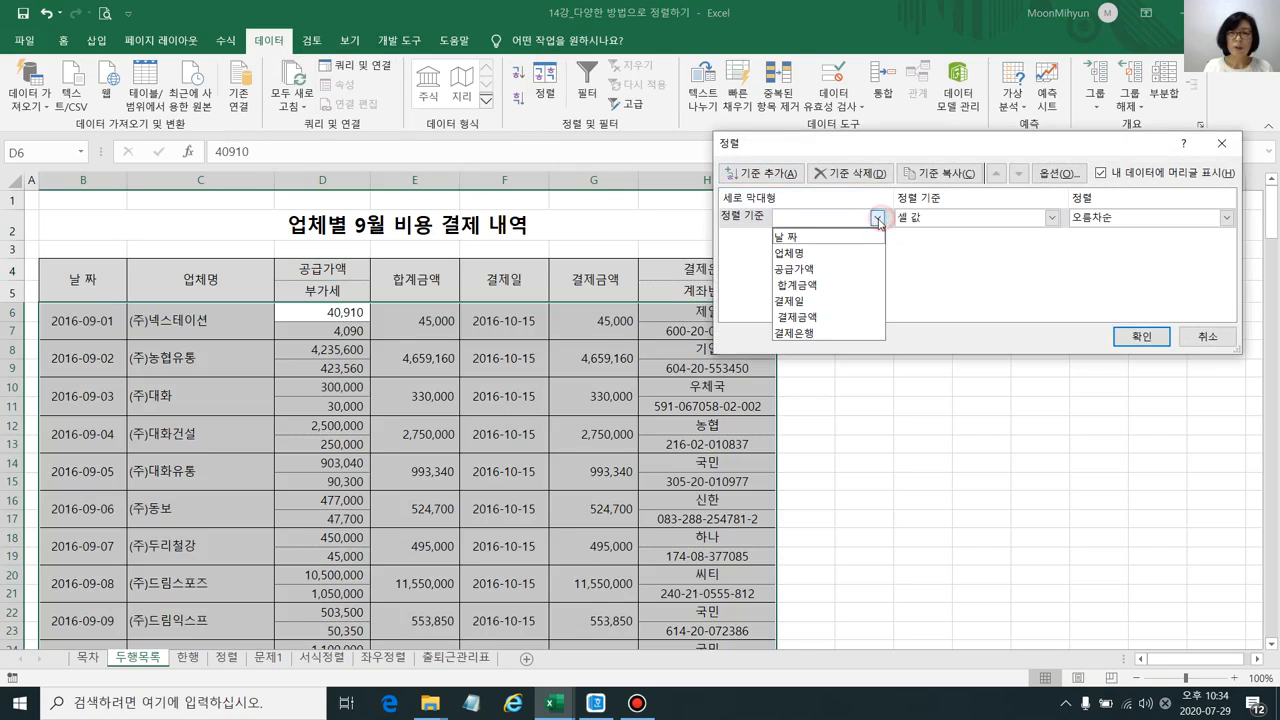
left_click(840, 257)
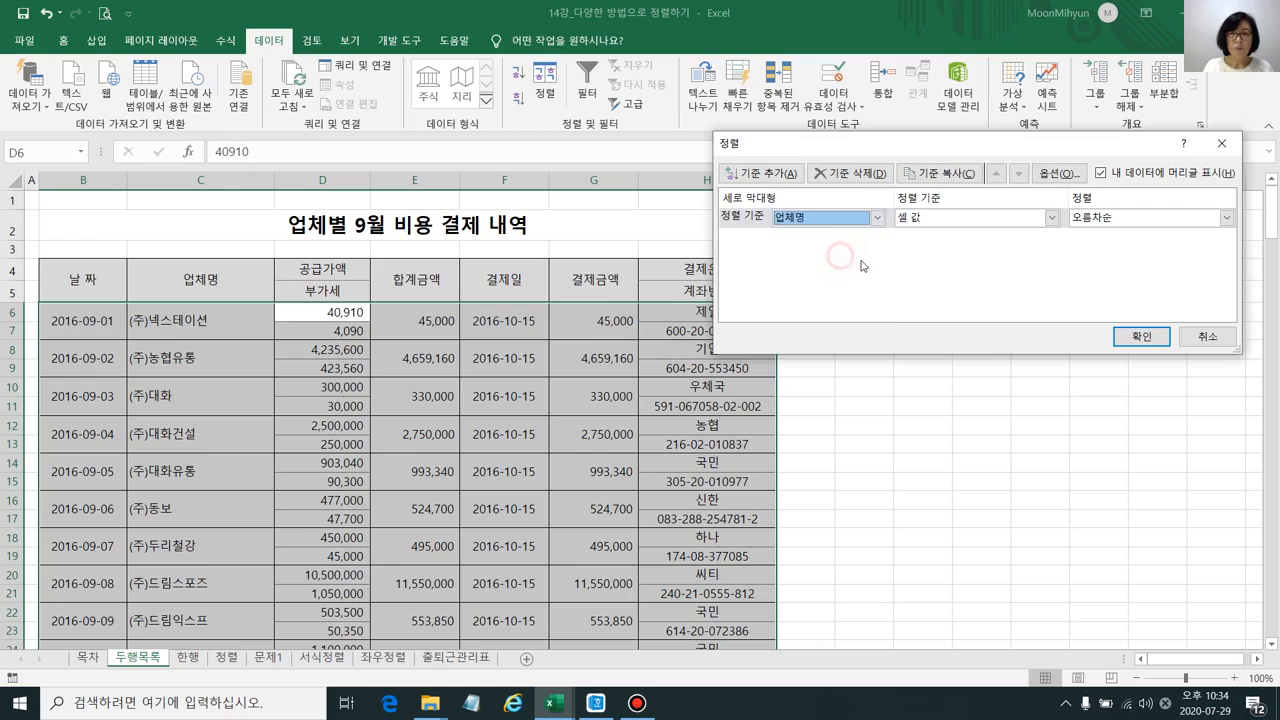
left_click(1143, 336)
left_click_drag(734, 325, 750, 197)
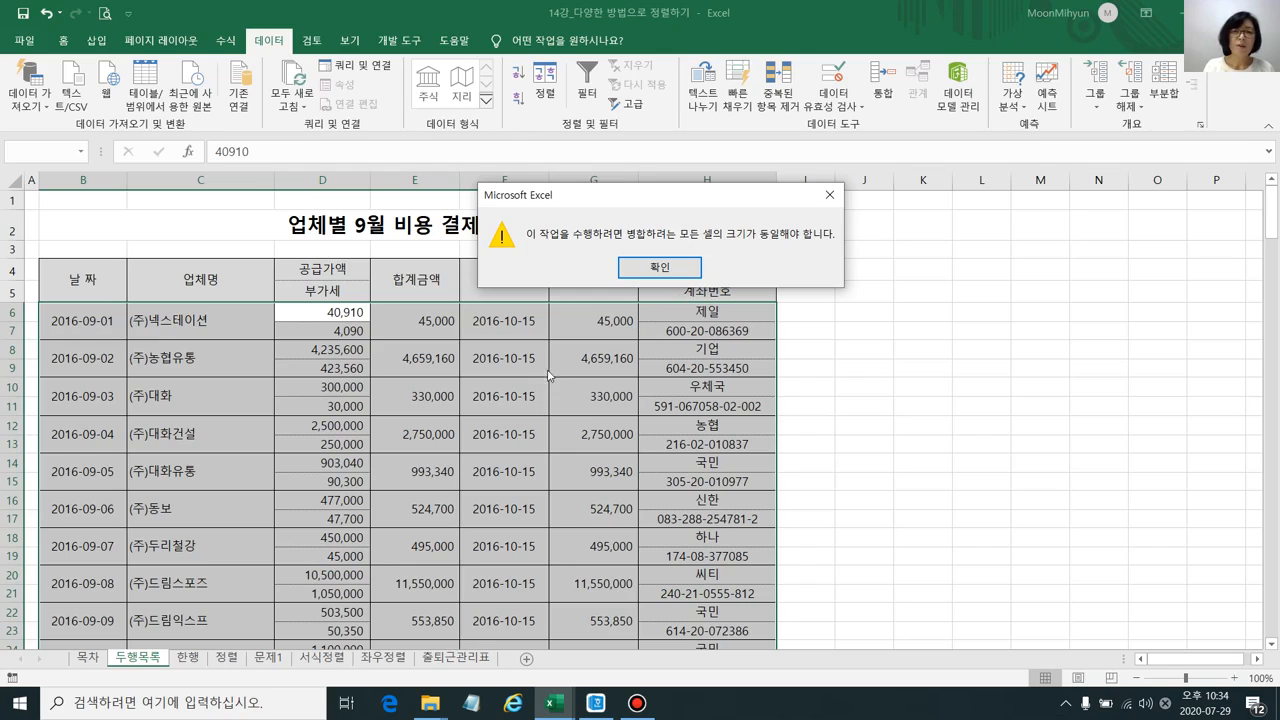
left_click(657, 270)
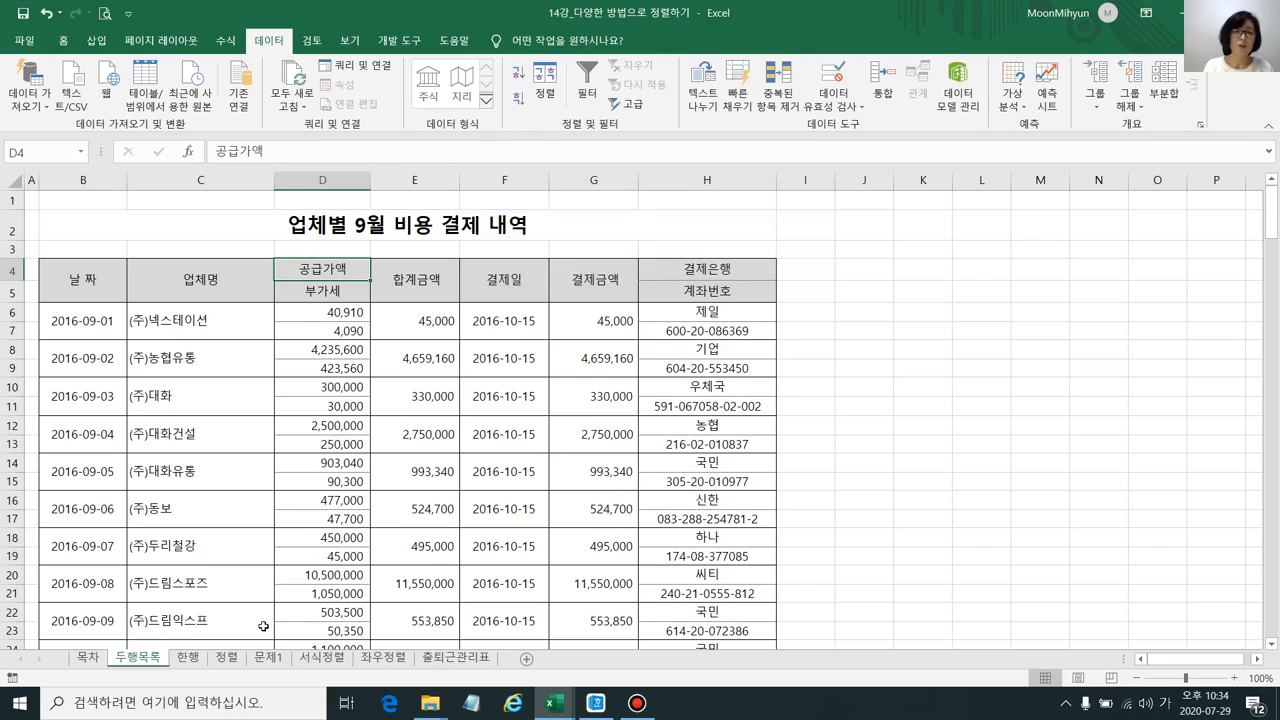
Examine the title, blank row 3, single-row header and records on the 한행 sheet, and check the range that Sort selects
left_click(186, 658)
left_click_drag(116, 271, 780, 268)
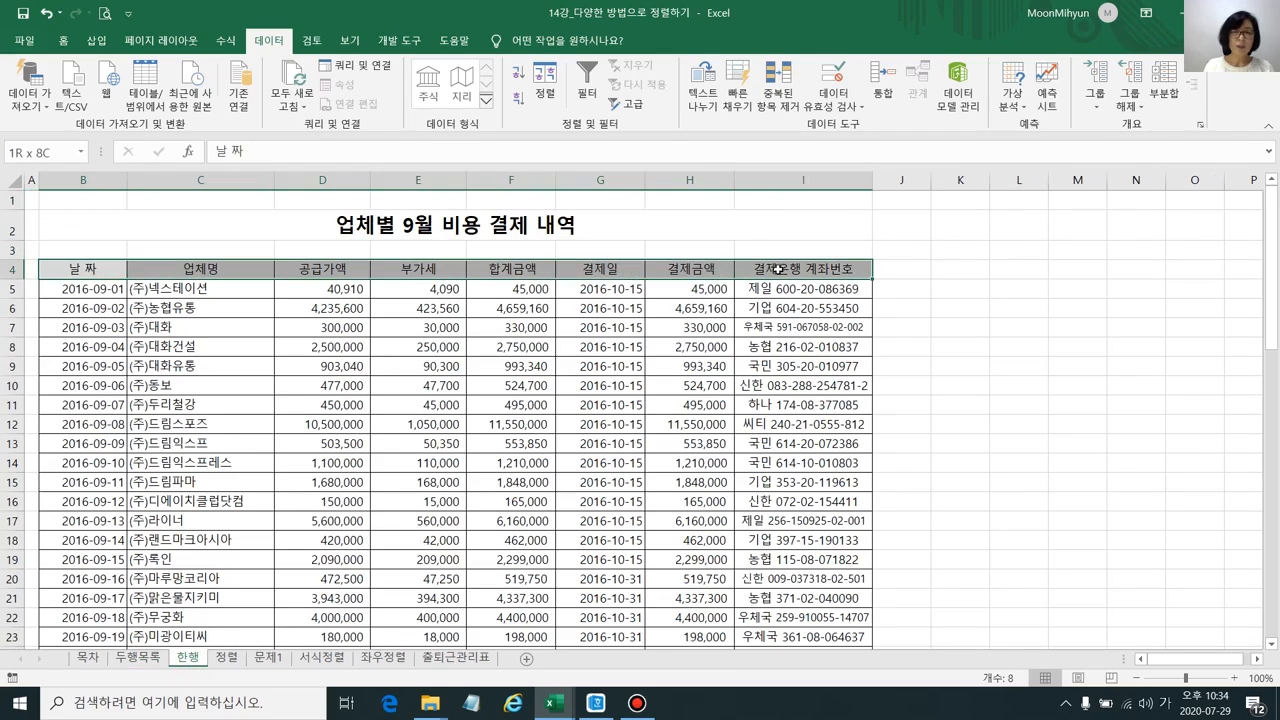
left_click_drag(92, 294, 800, 289)
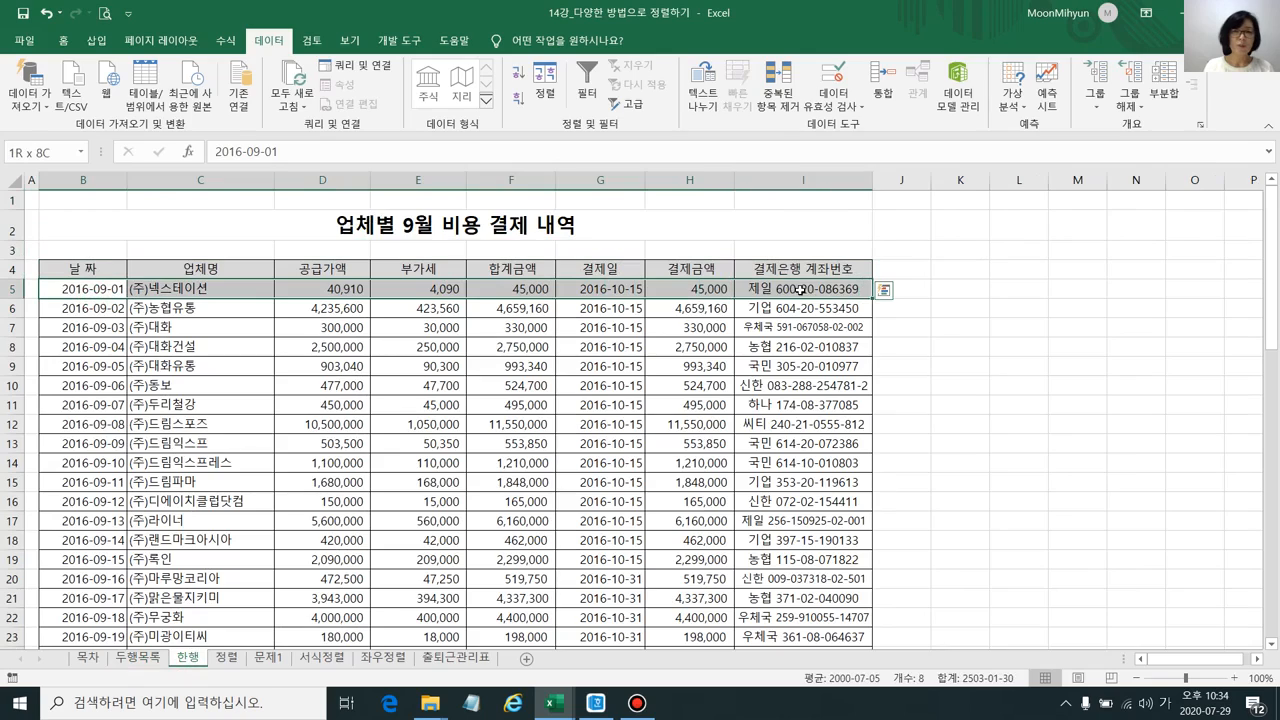
left_click(446, 349)
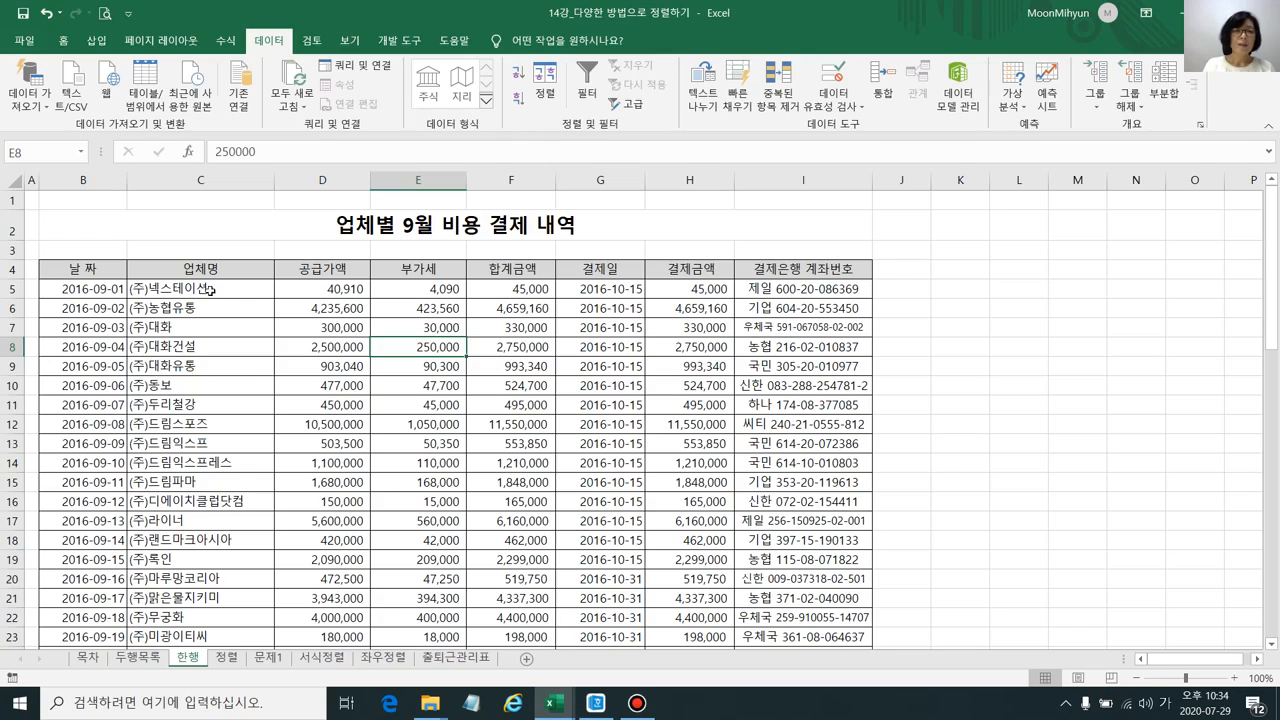
left_click_drag(63, 218, 815, 214)
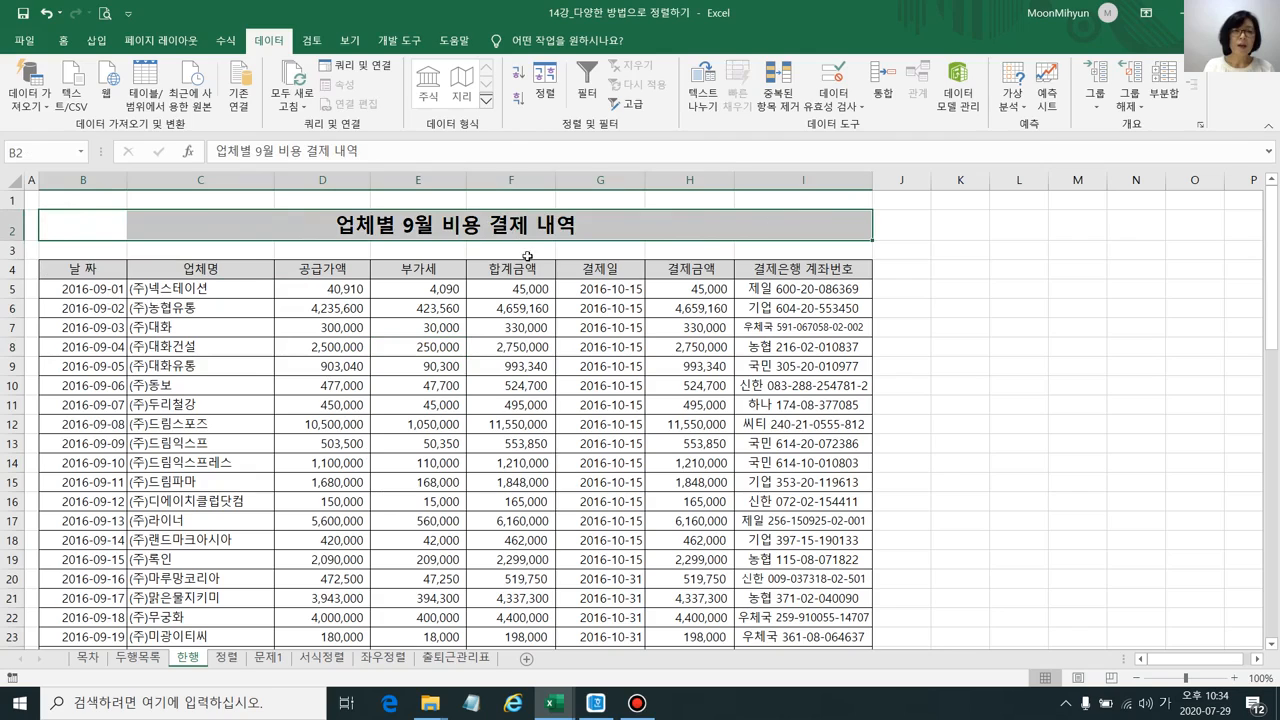
left_click(97, 271)
left_click_drag(97, 271, 795, 482)
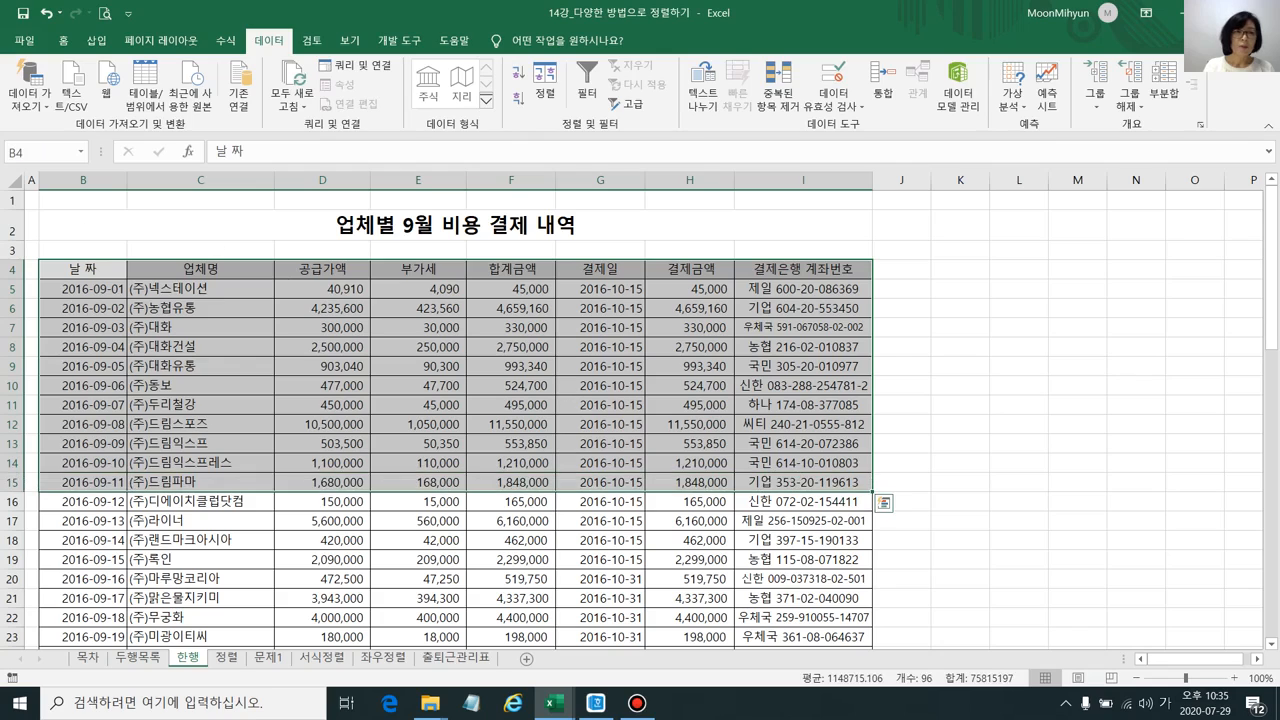
left_click(11, 250)
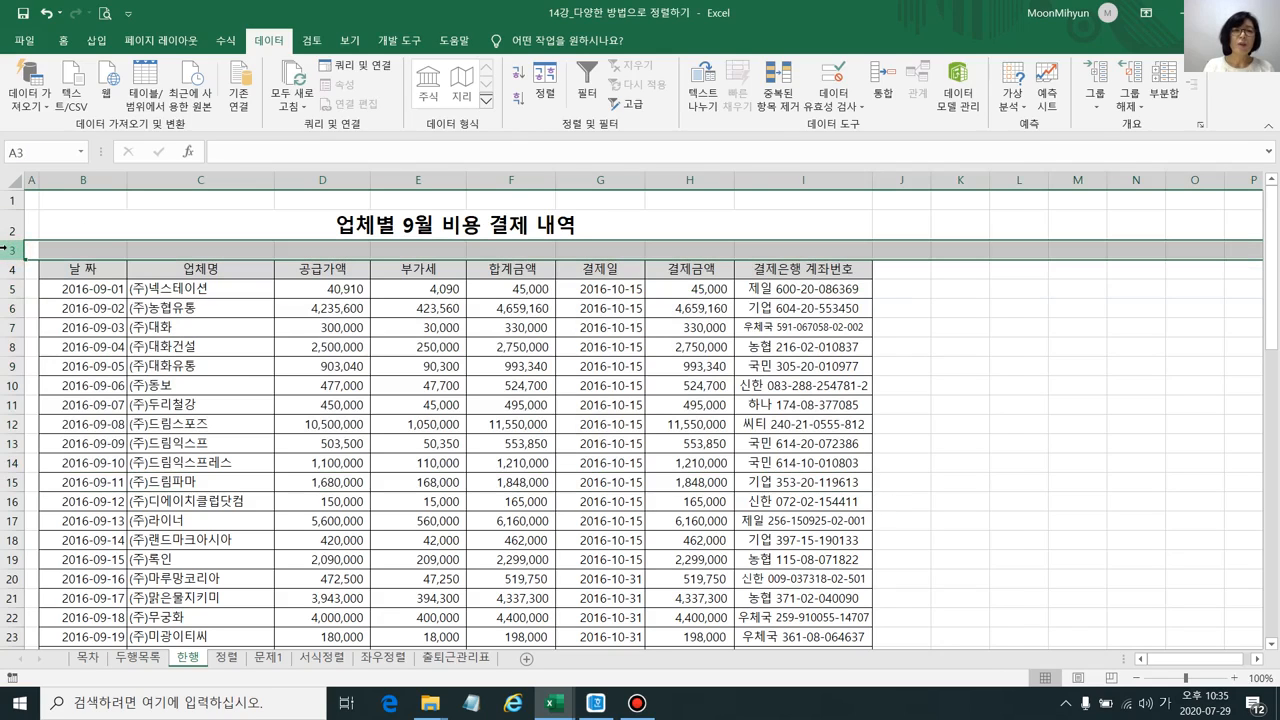
left_click(111, 272)
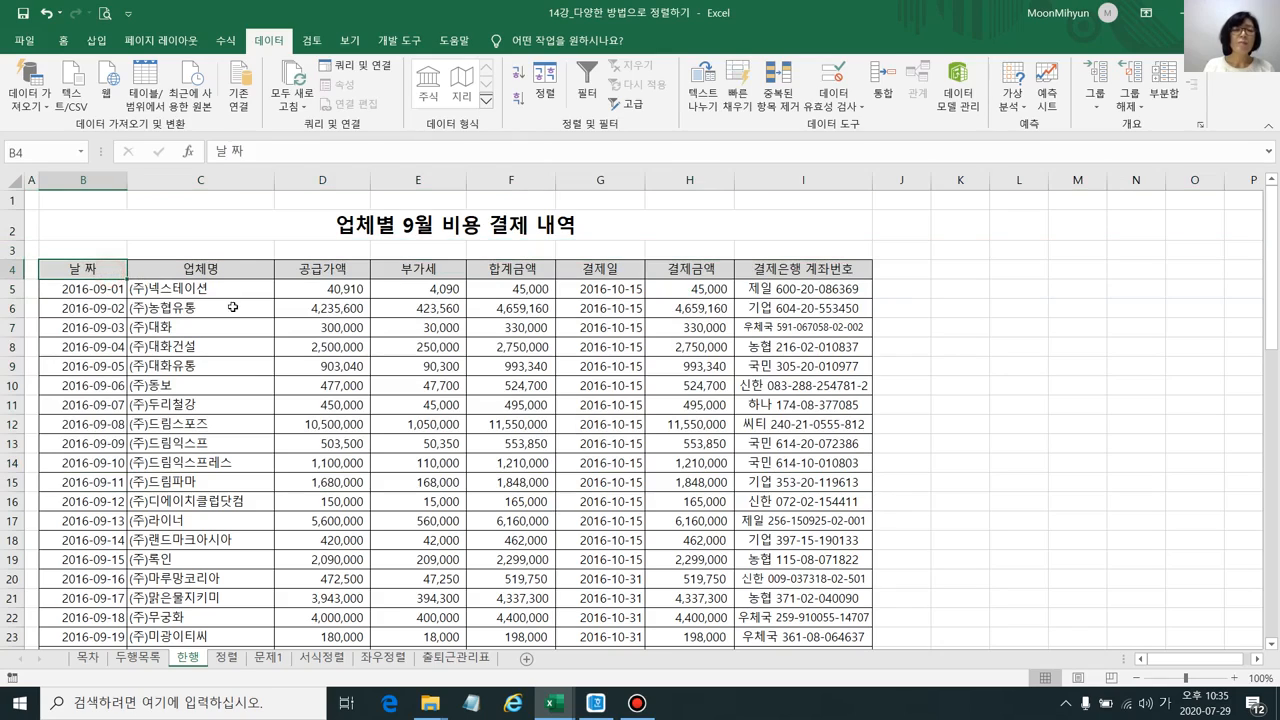
left_click(347, 340)
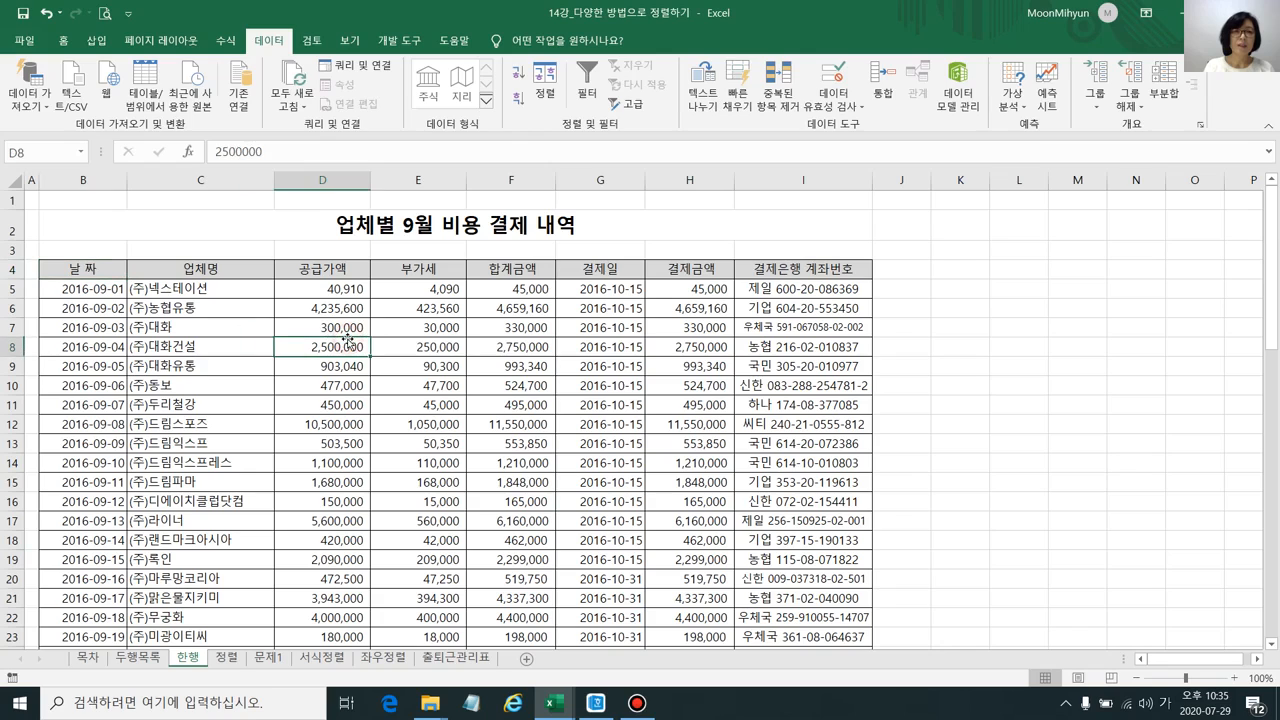
left_click(545, 80)
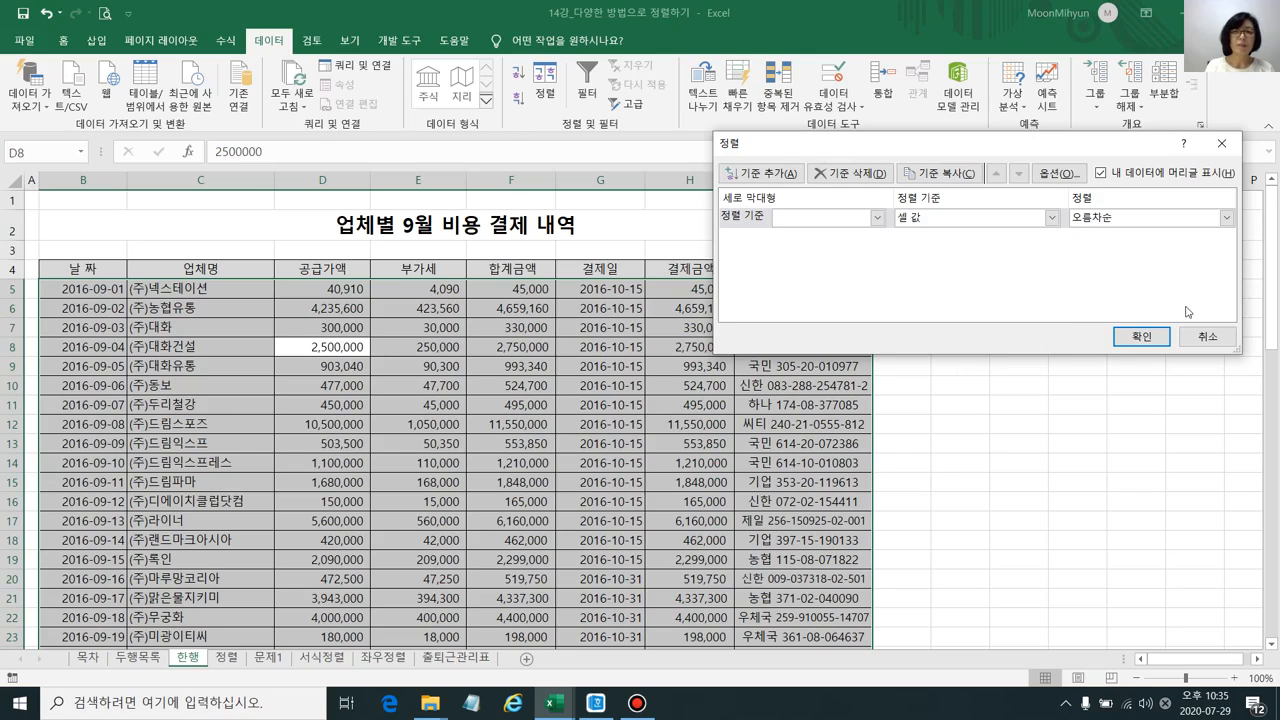
left_click(1206, 336)
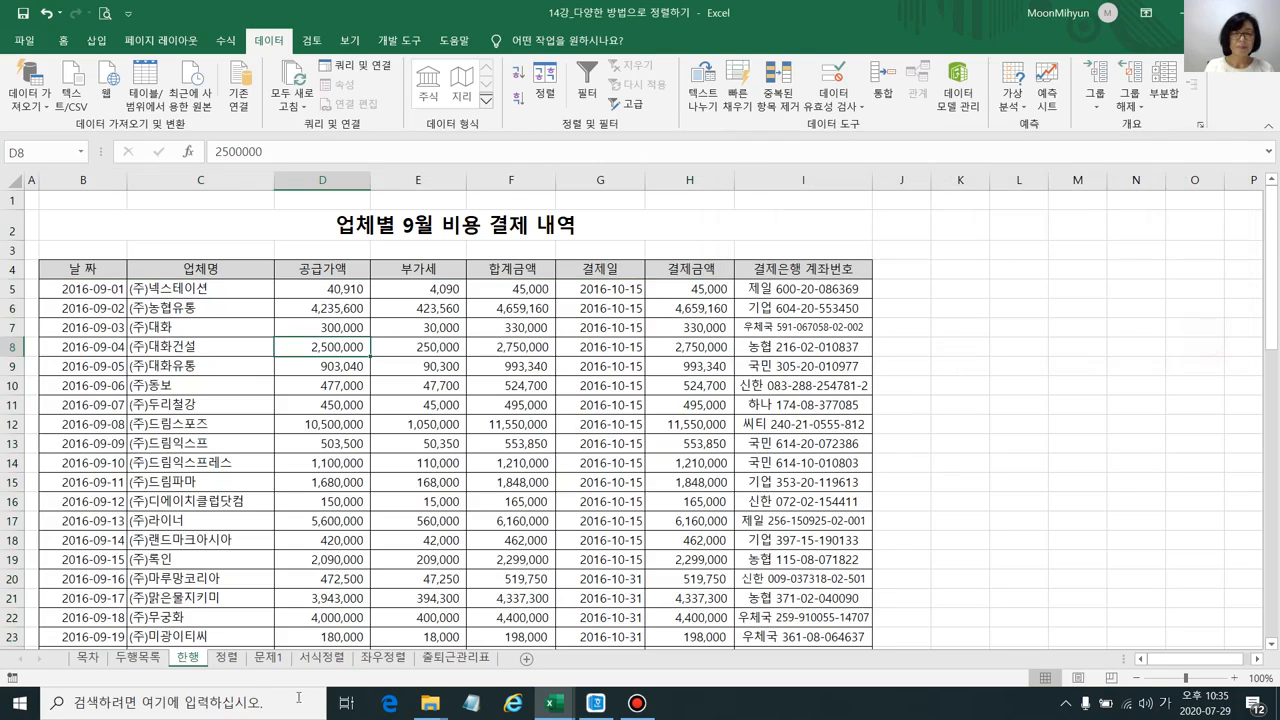
On the 정렬 sheet, sort the list by ID in ascending order, and re-sort it by 거래금액 in descending order
left_click(228, 657)
left_click(217, 320)
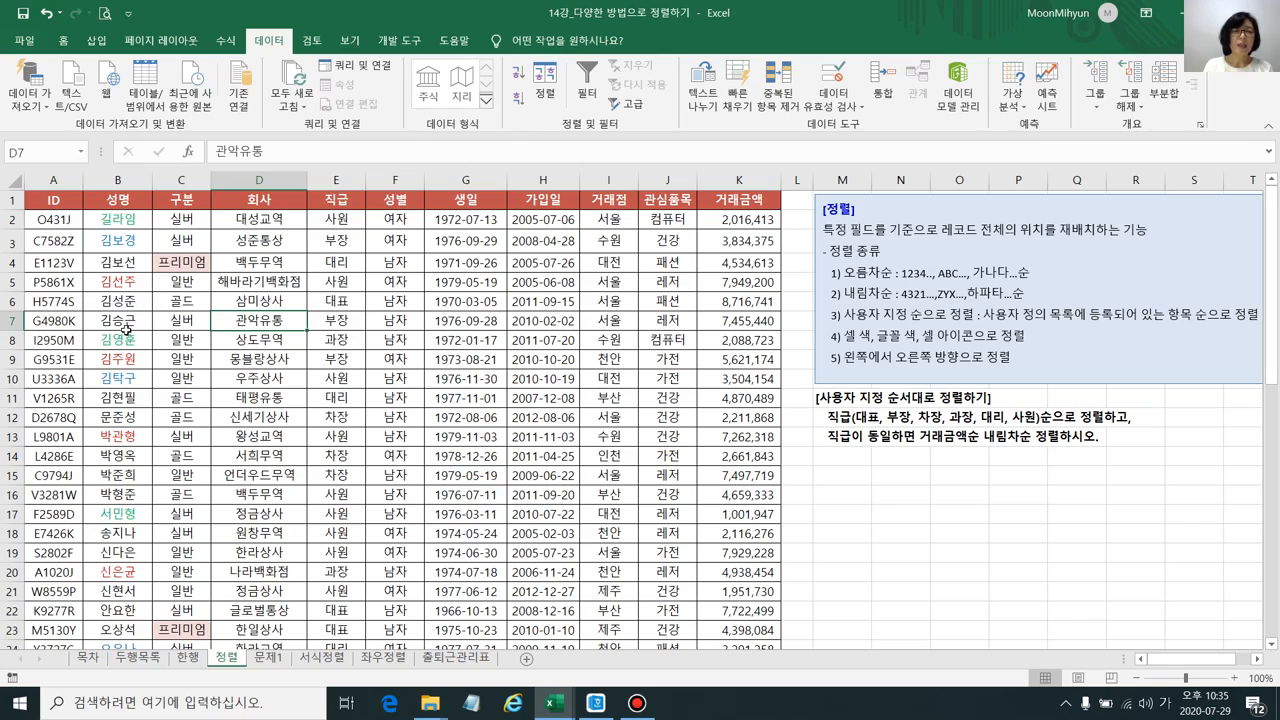
left_click(63, 301)
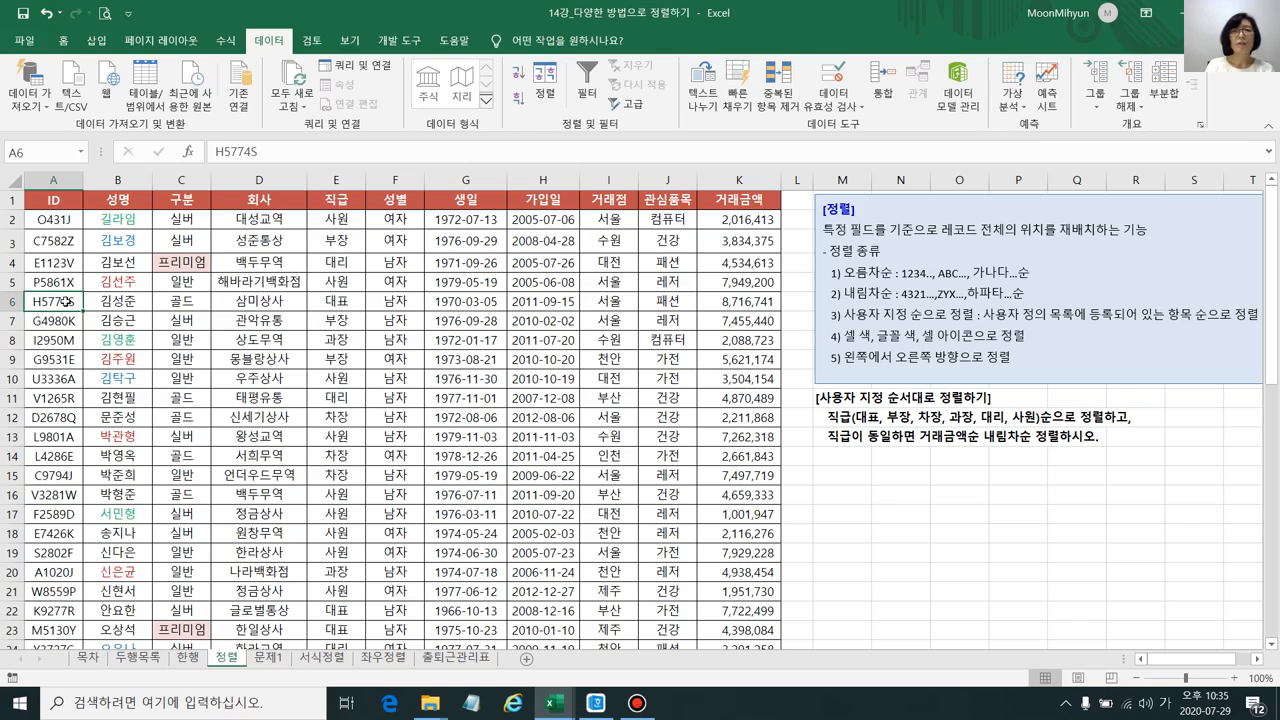
left_click(64, 257)
left_click_drag(65, 228, 64, 554)
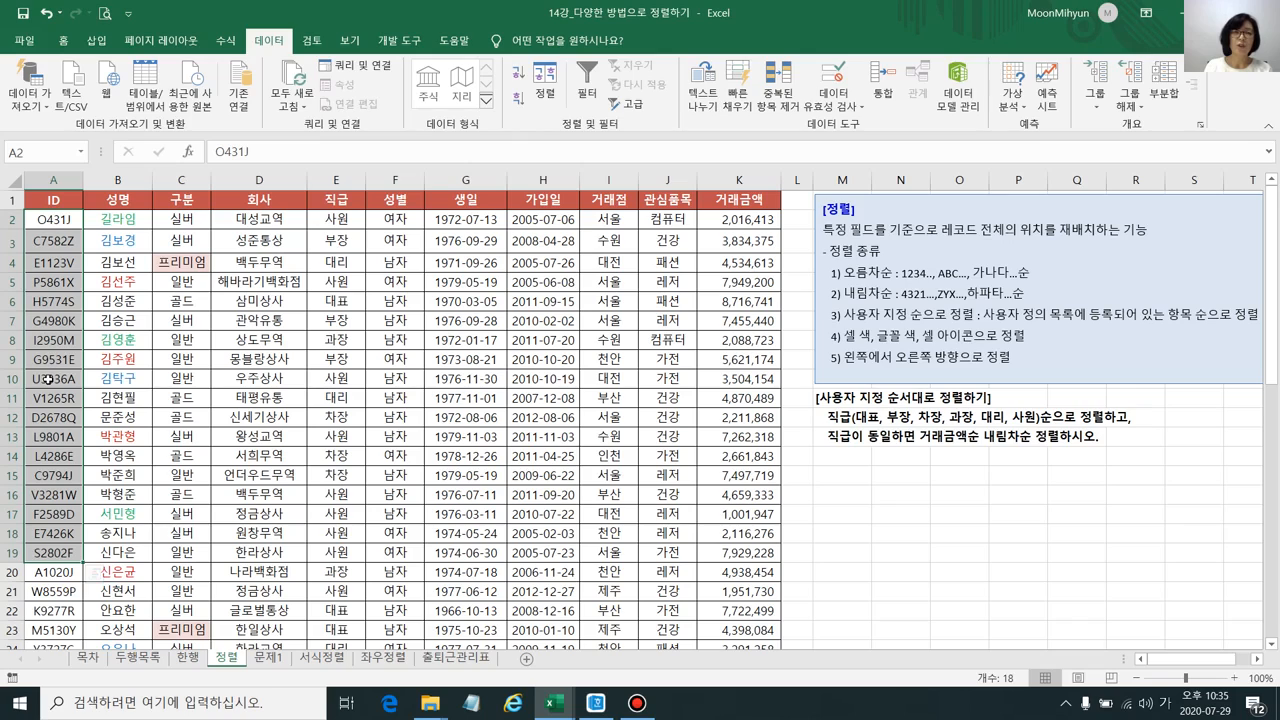
left_click(63, 242)
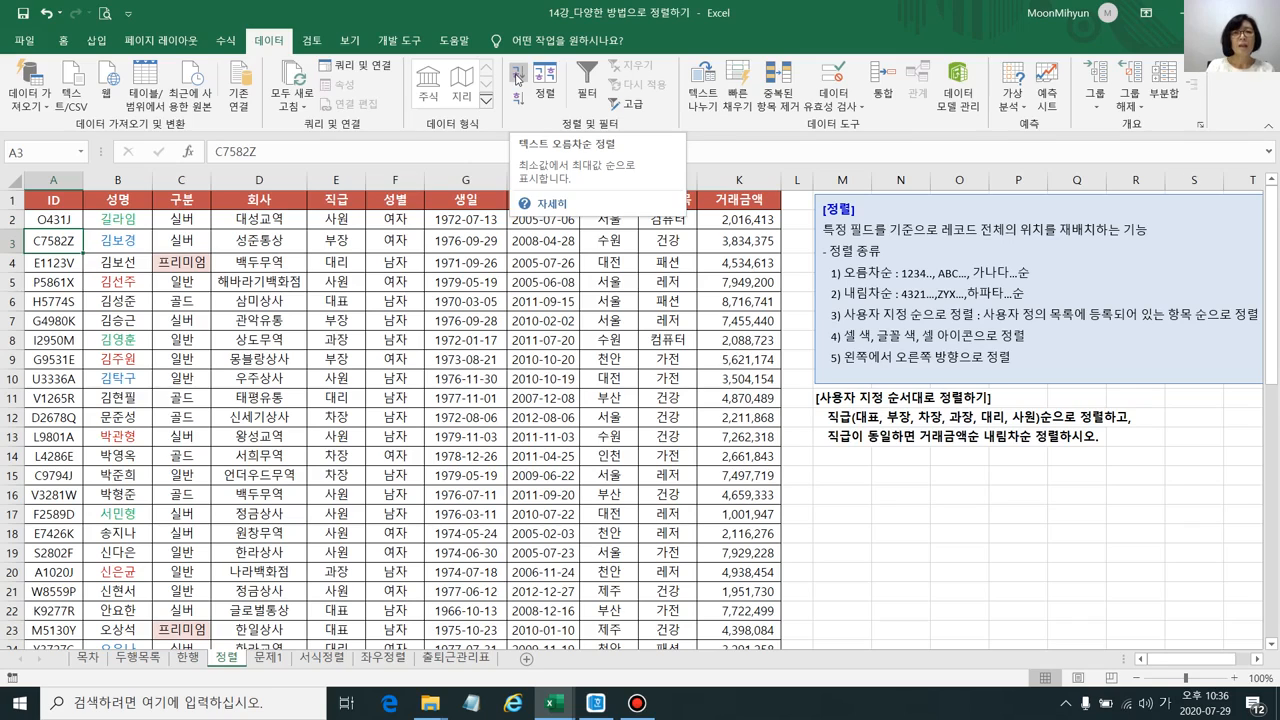
left_click(517, 78)
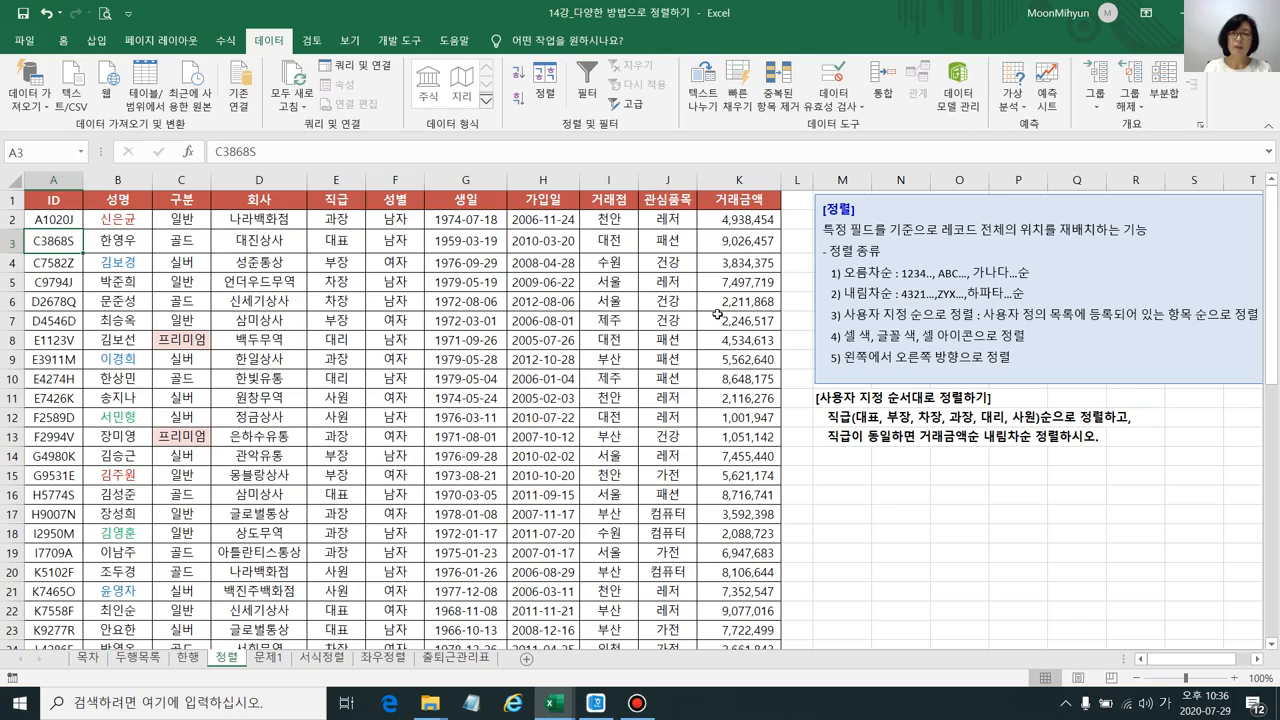
left_click(760, 283)
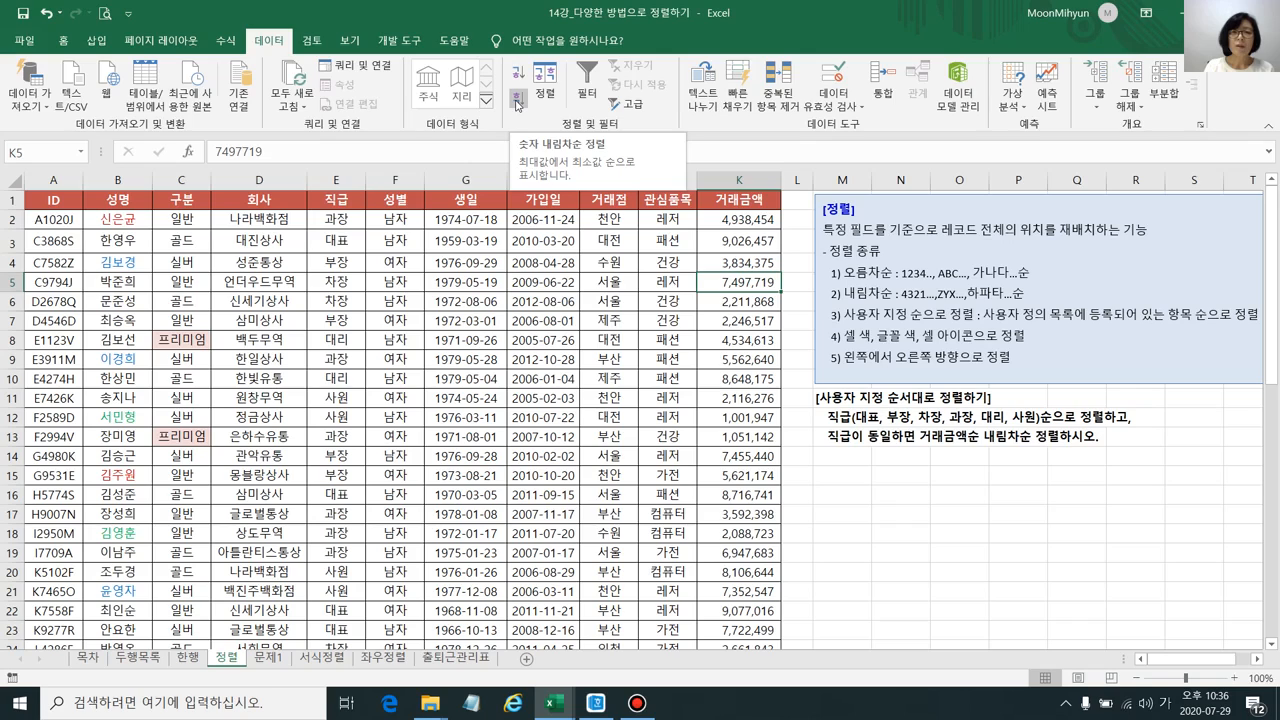
left_click(517, 101)
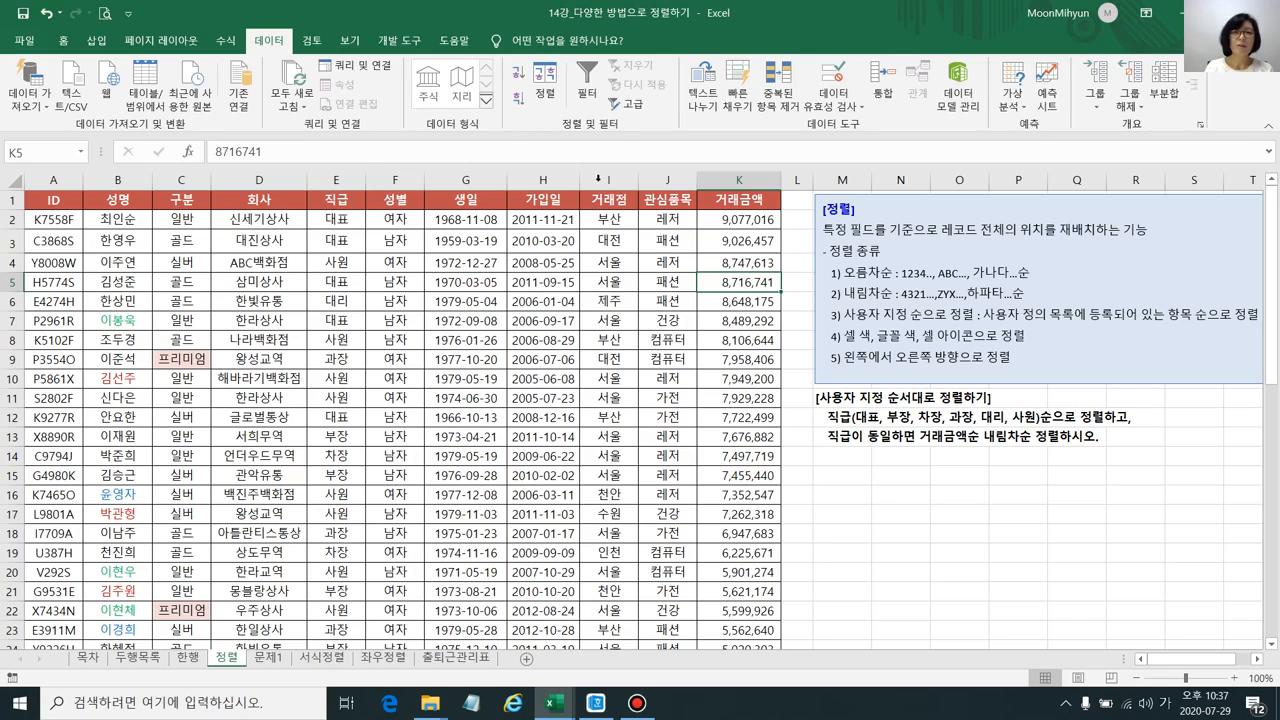
Set the primary sort level of the 정렬 sheet's list to 성별 in ascending order
left_click(540, 78)
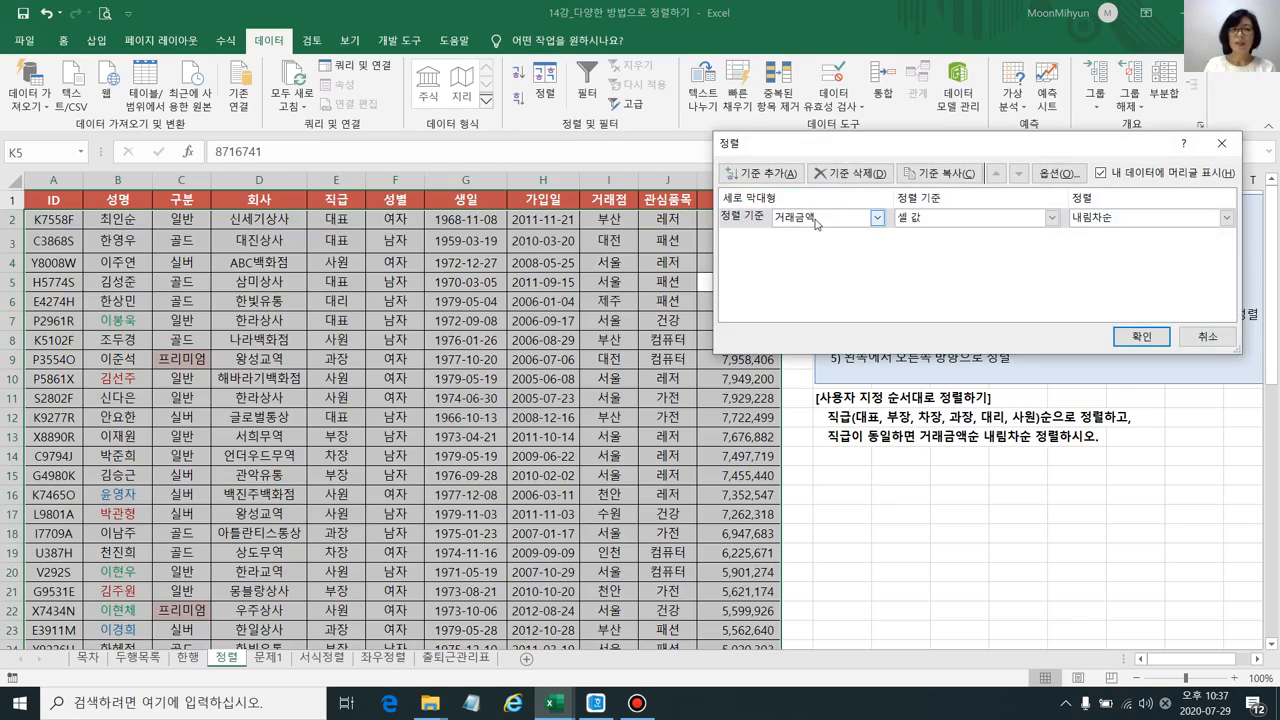
left_click(877, 218)
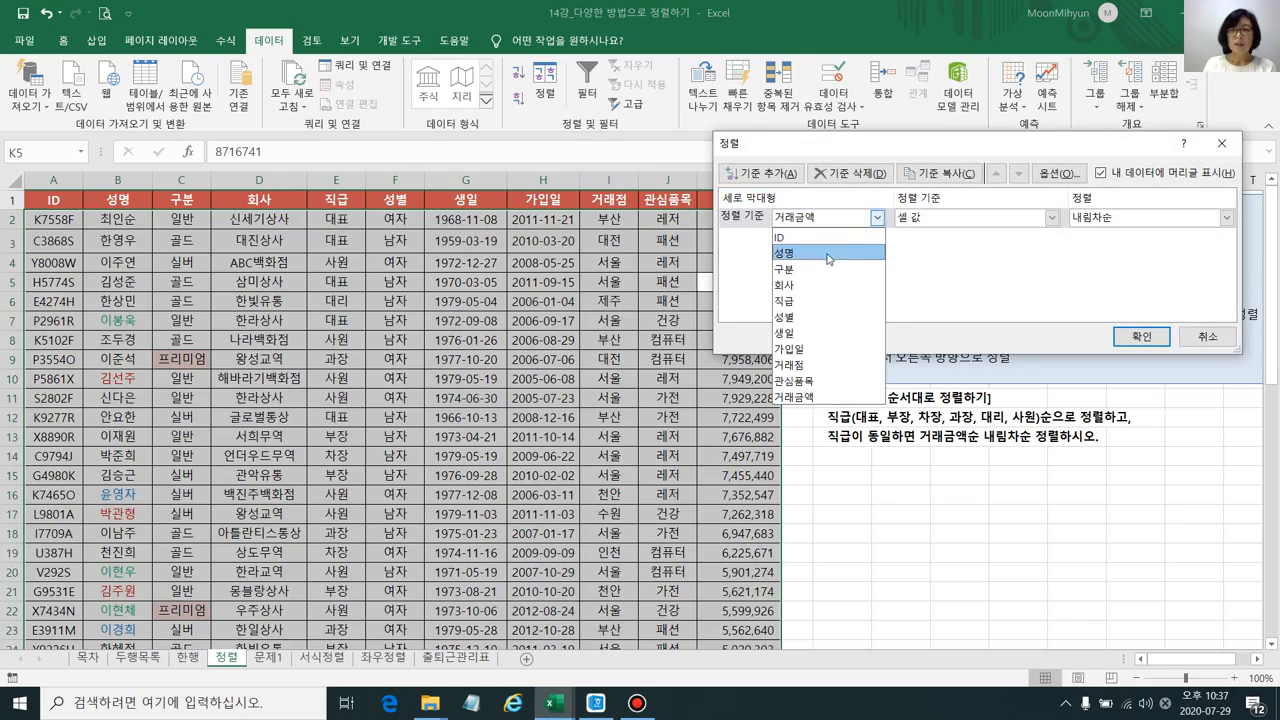
left_click(811, 317)
left_click(1230, 218)
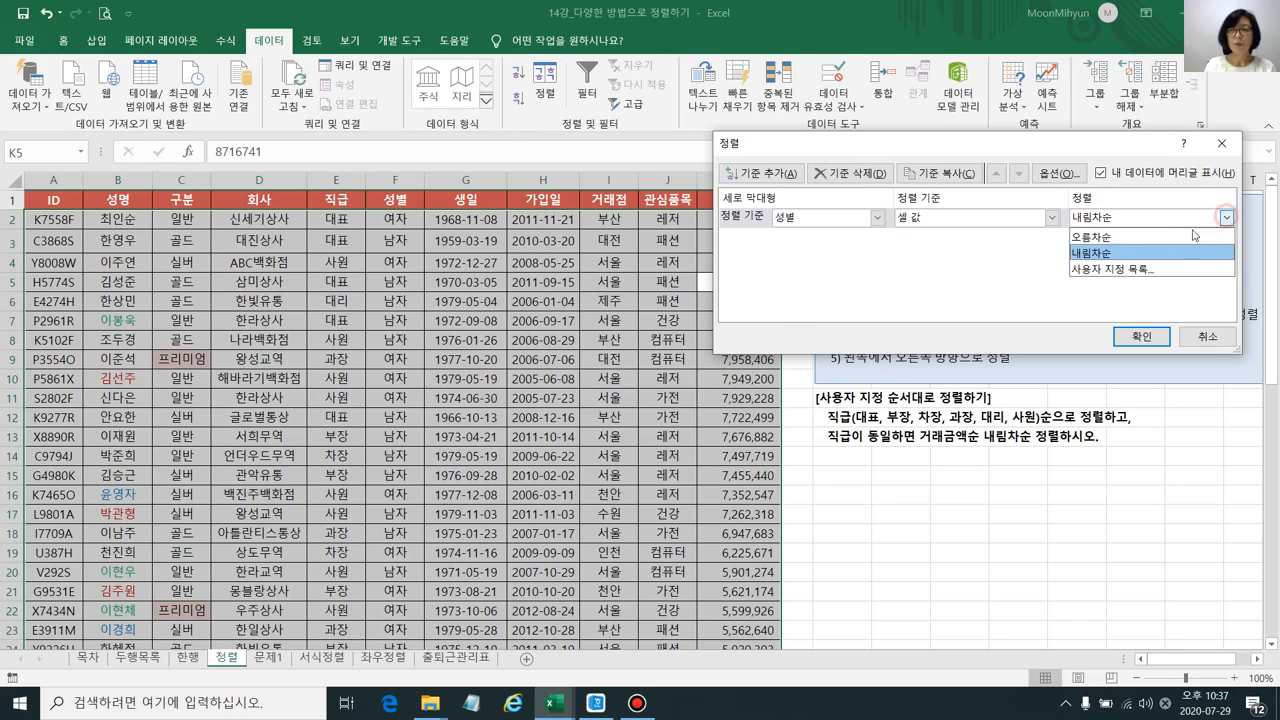
left_click(1152, 244)
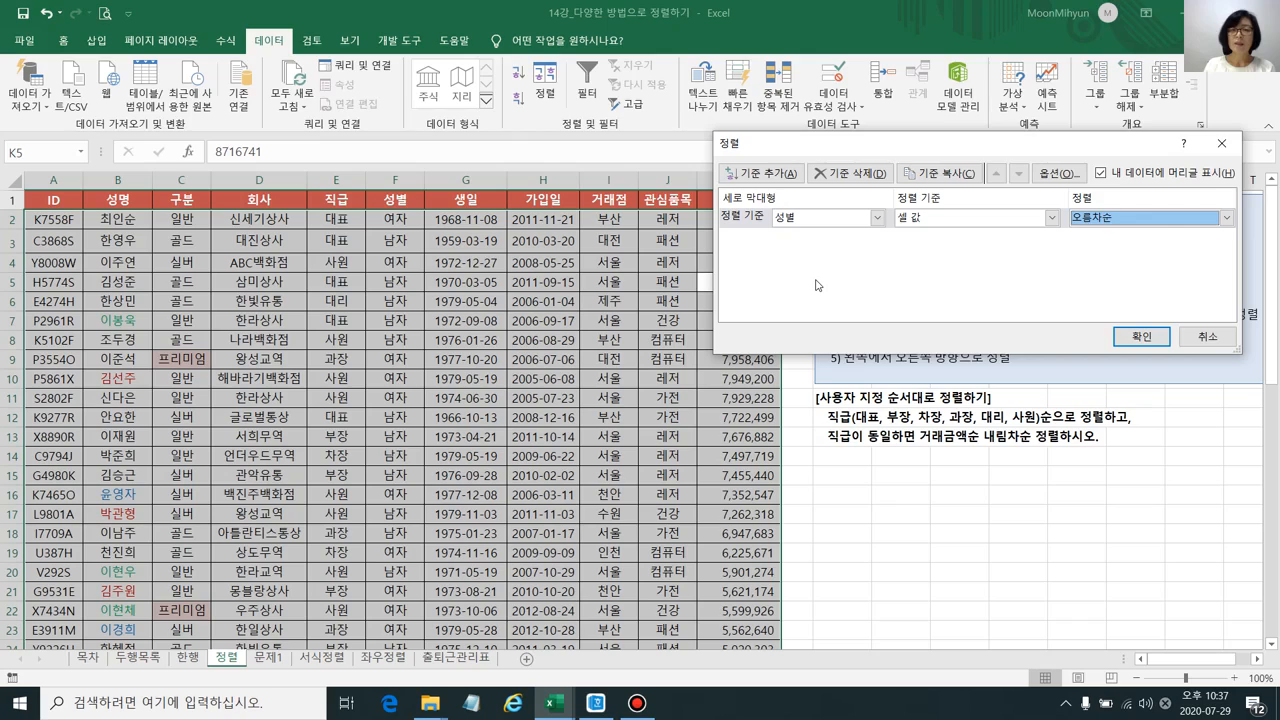
Add 구분 and 성명 as second and third sort levels, both in ascending order, and apply the sort
left_click(760, 173)
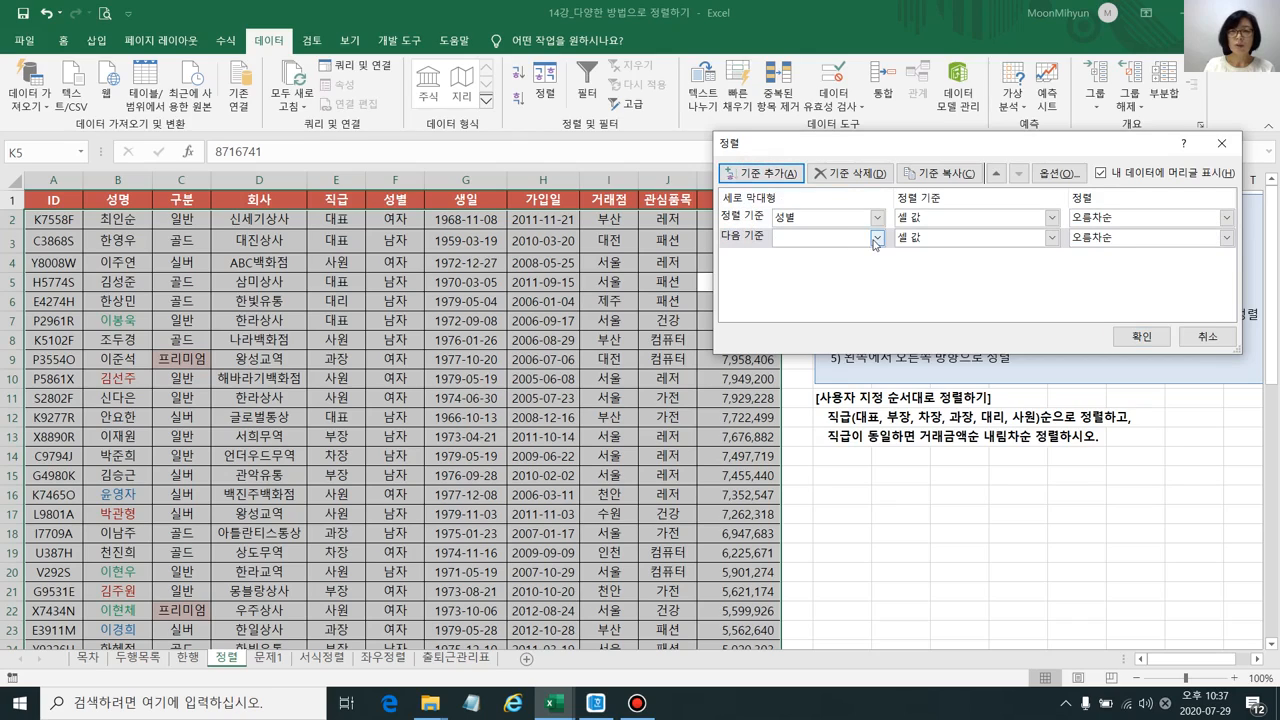
left_click(875, 239)
left_click(839, 289)
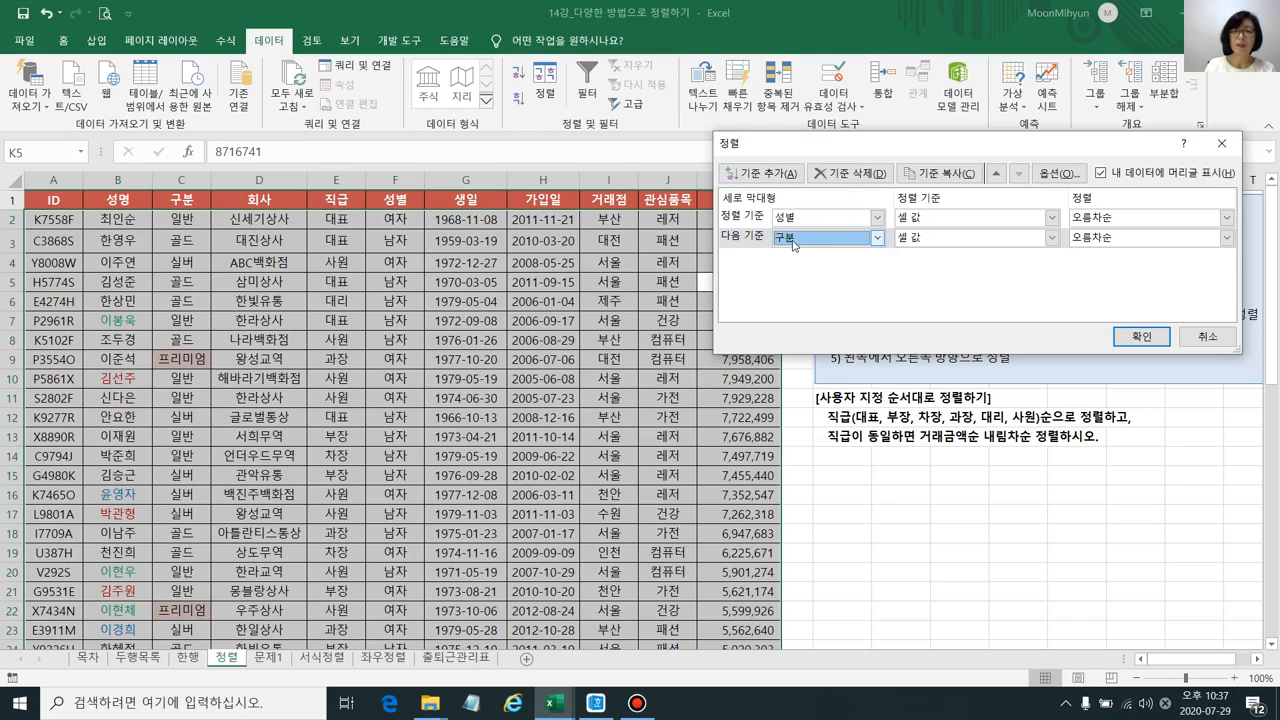
left_click(772, 174)
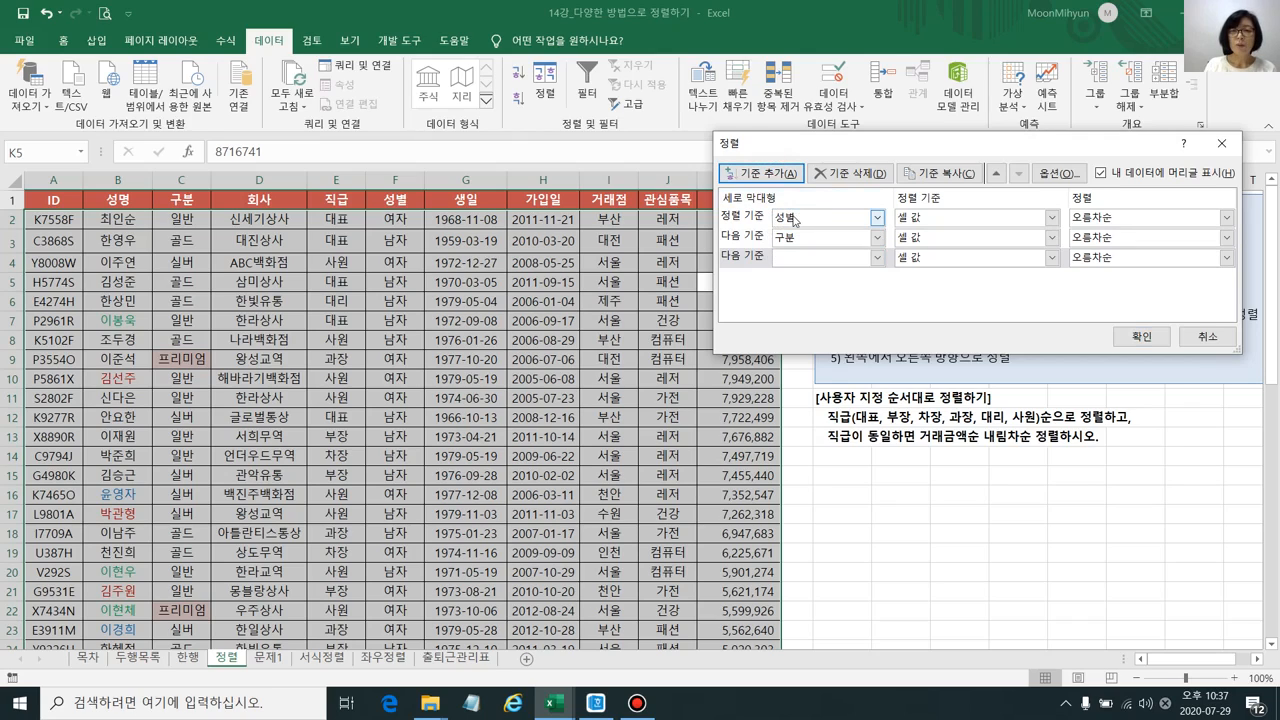
left_click(878, 258)
left_click(849, 293)
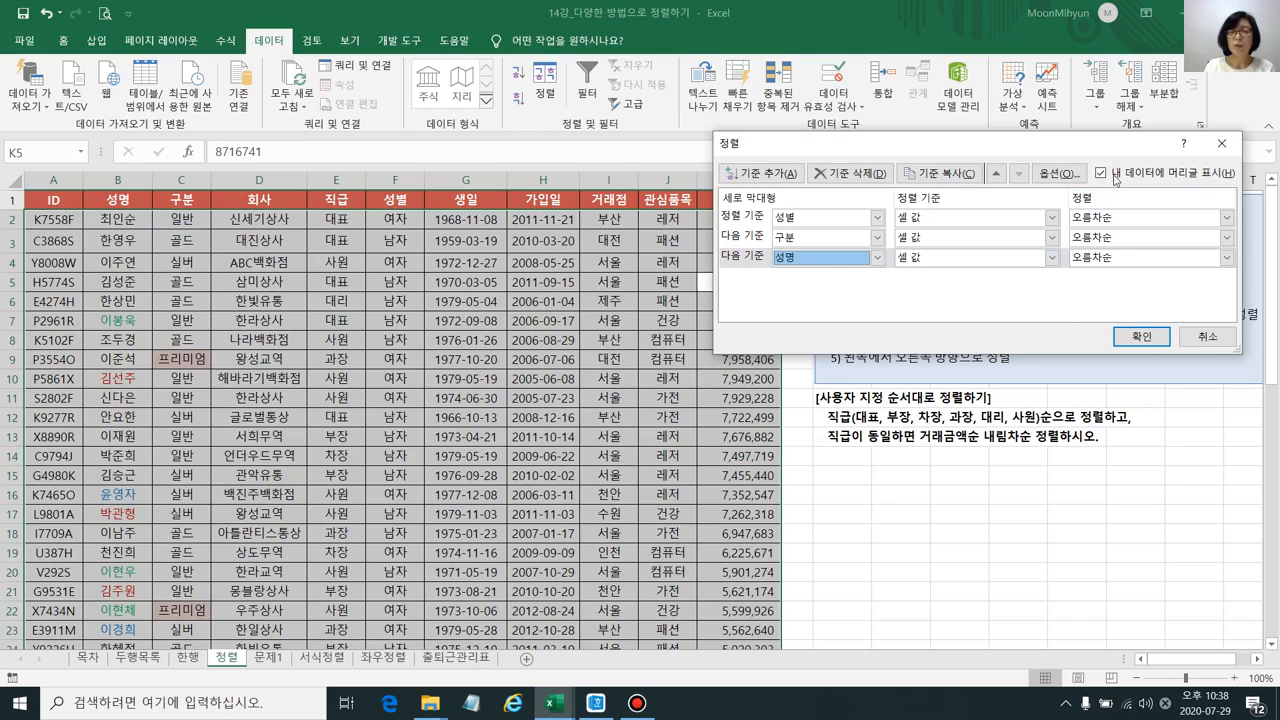
left_click(1138, 342)
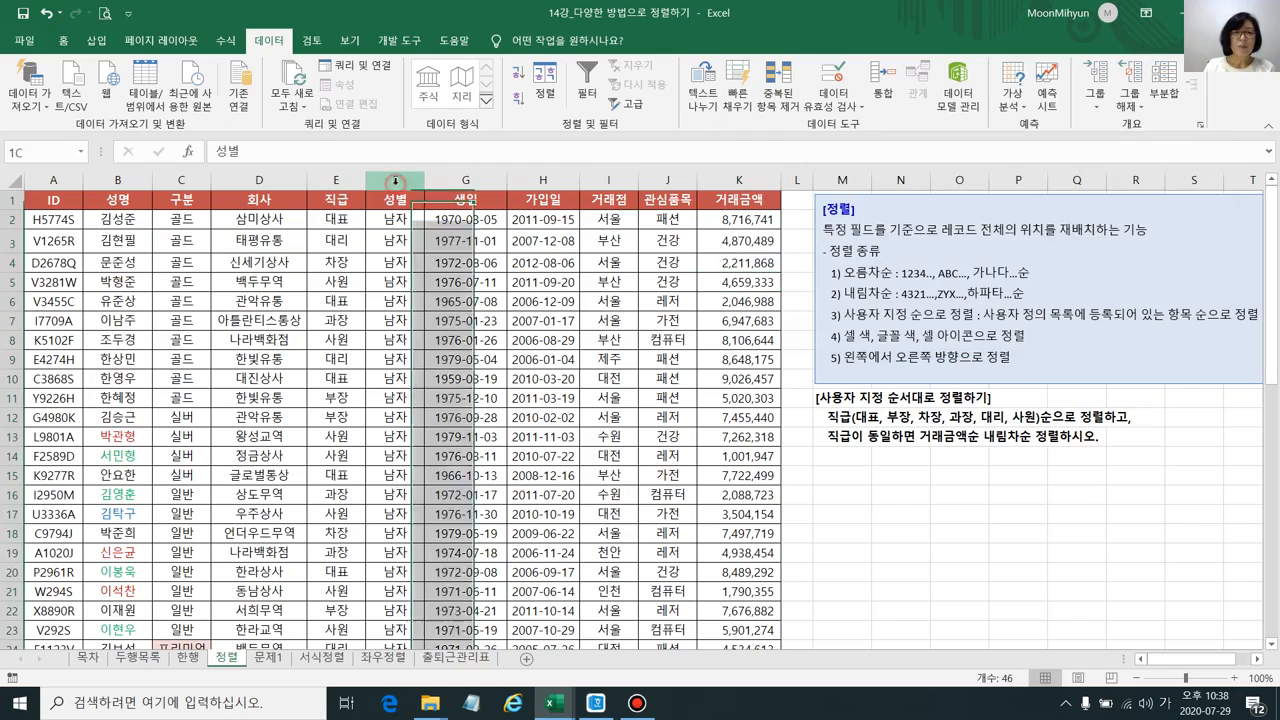
Check the sort order in the 성별, 구분 and 성명 columns, and inspect the ranks in the 직급 column
left_click(395, 180)
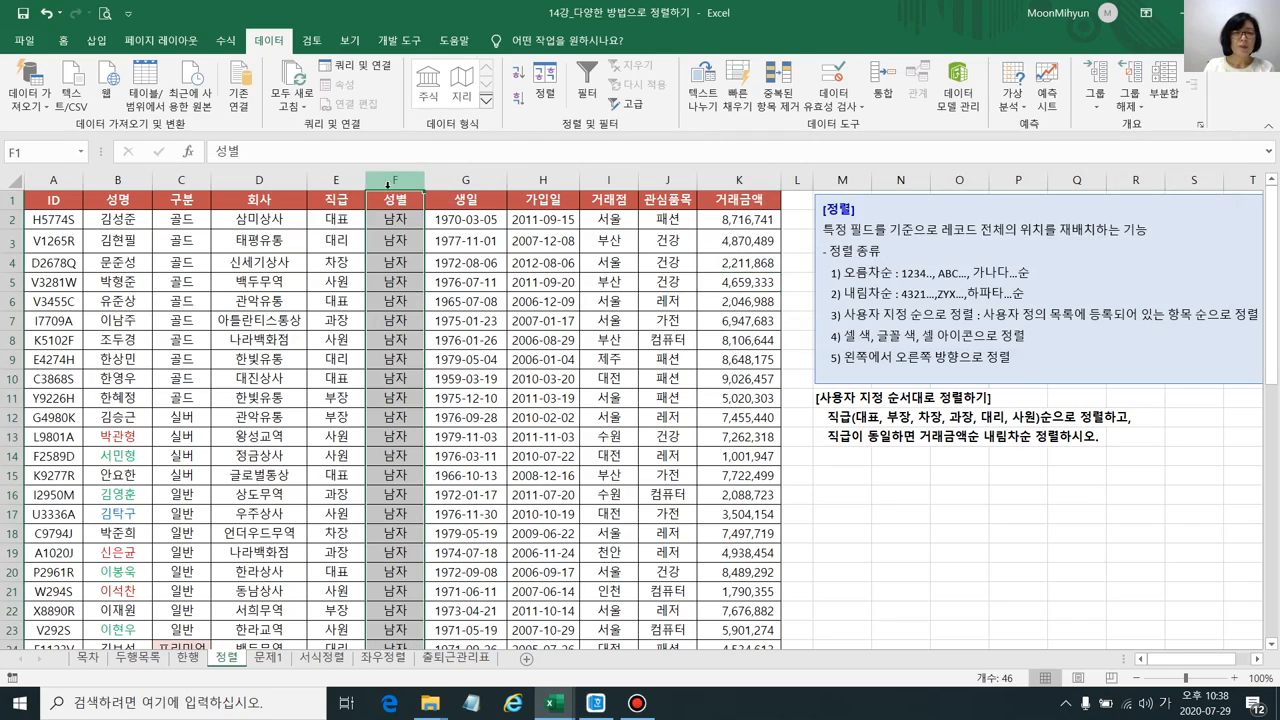
left_click_drag(188, 226, 192, 645)
left_click_drag(186, 220, 140, 478)
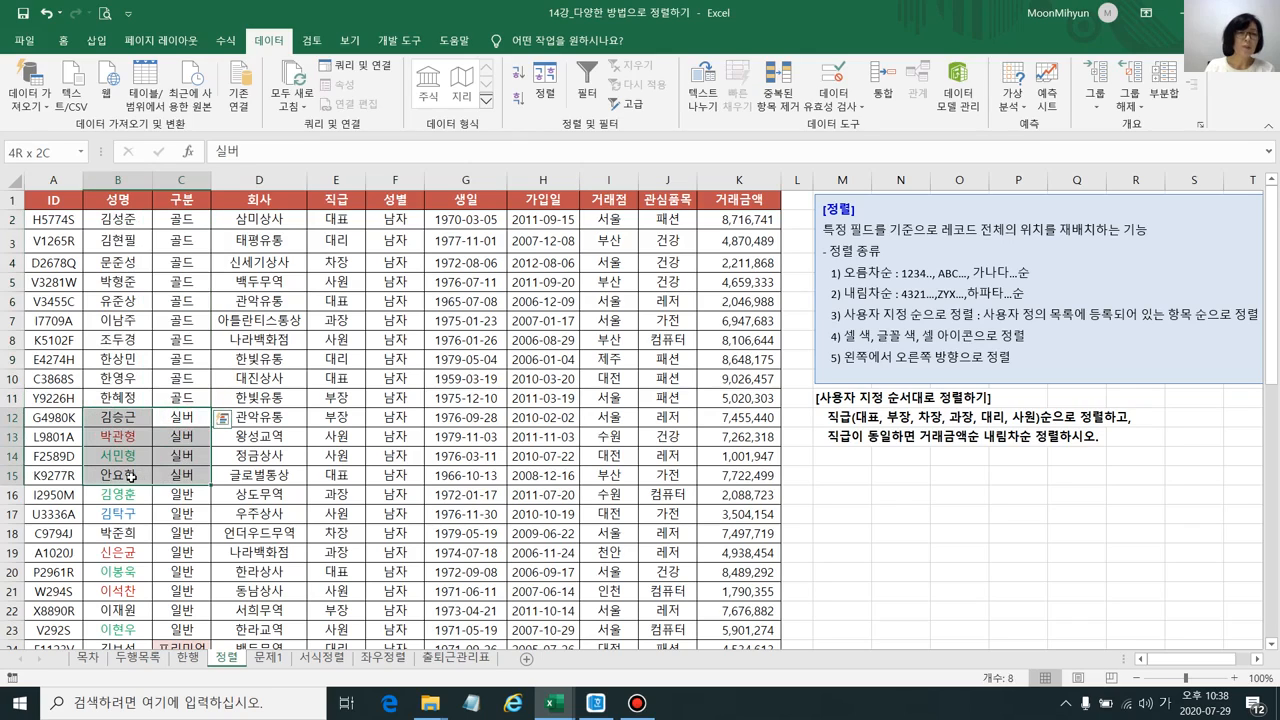
left_click(336, 359)
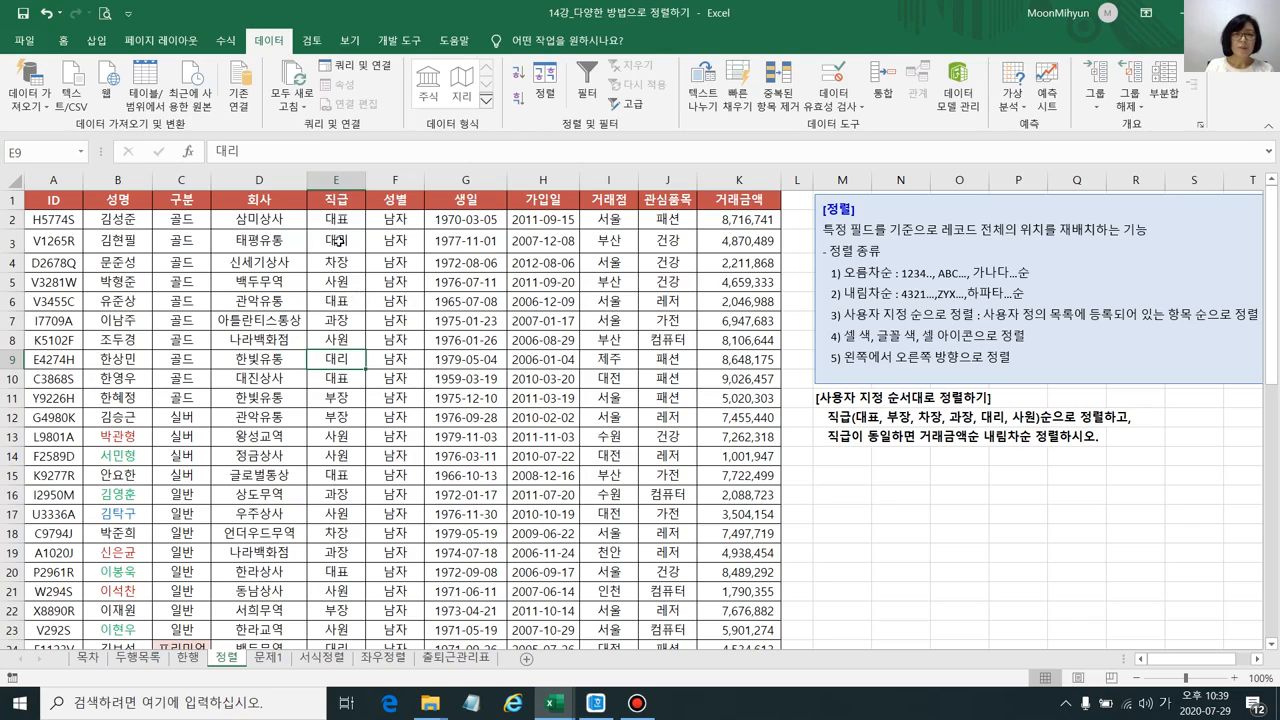
left_click(340, 178)
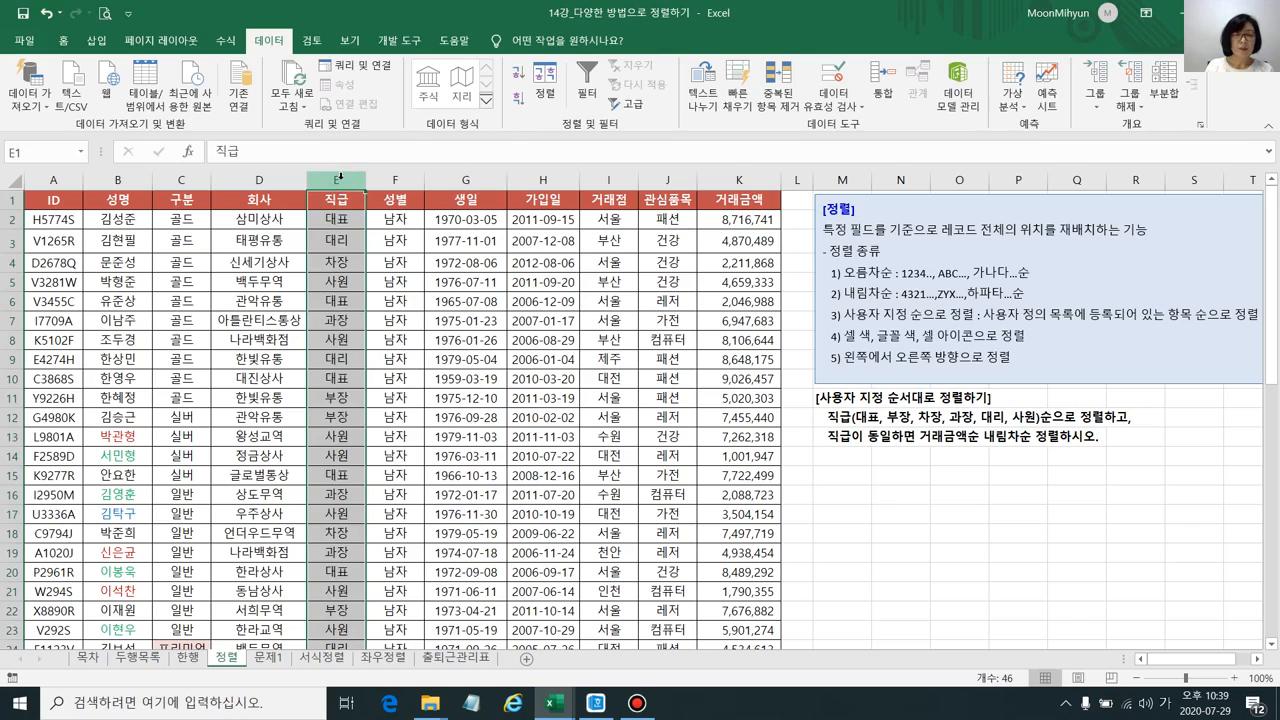
left_click(342, 242)
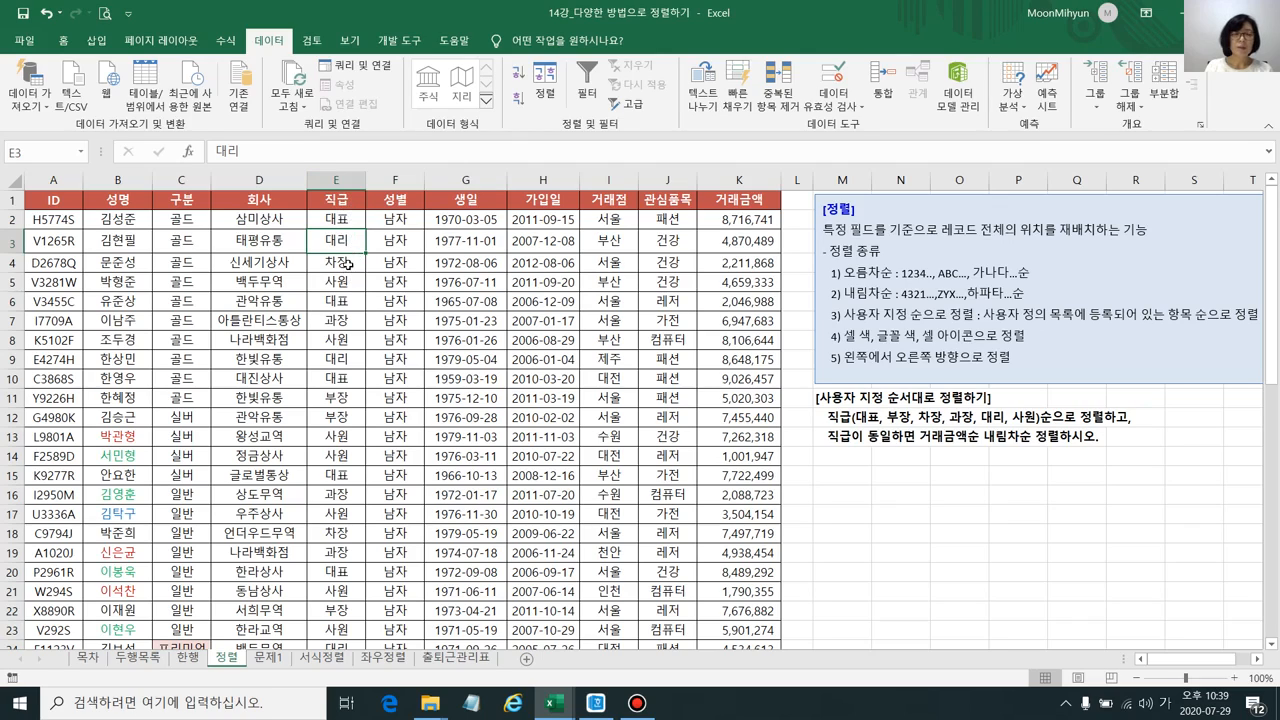
Sort the 정렬 sheet's list by the 직급 column in ascending order
left_click(347, 263)
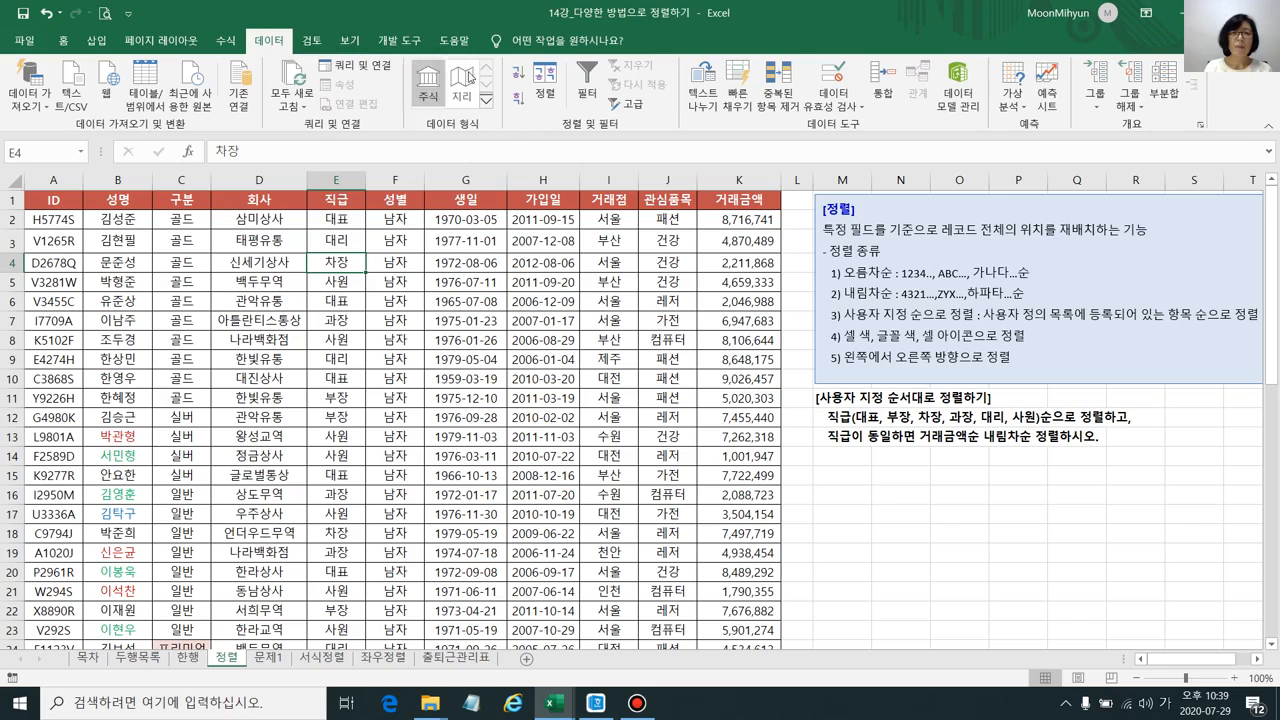
left_click(518, 75)
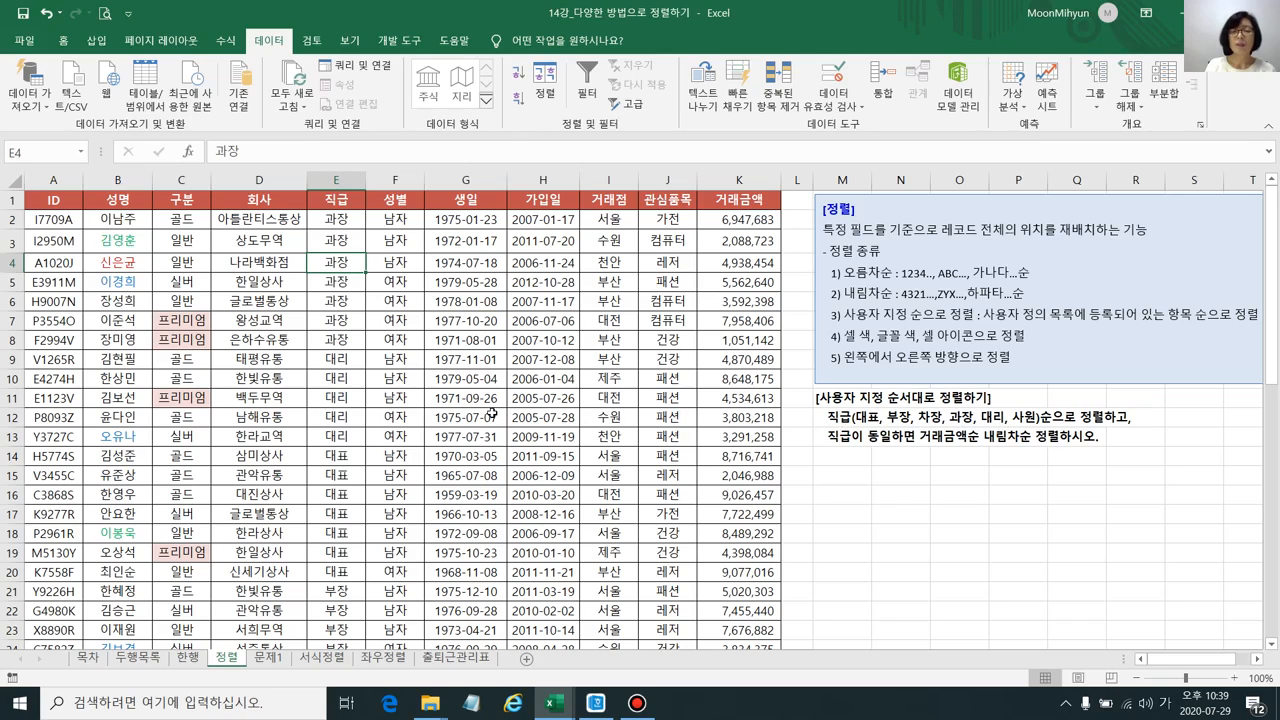
left_click(493, 322)
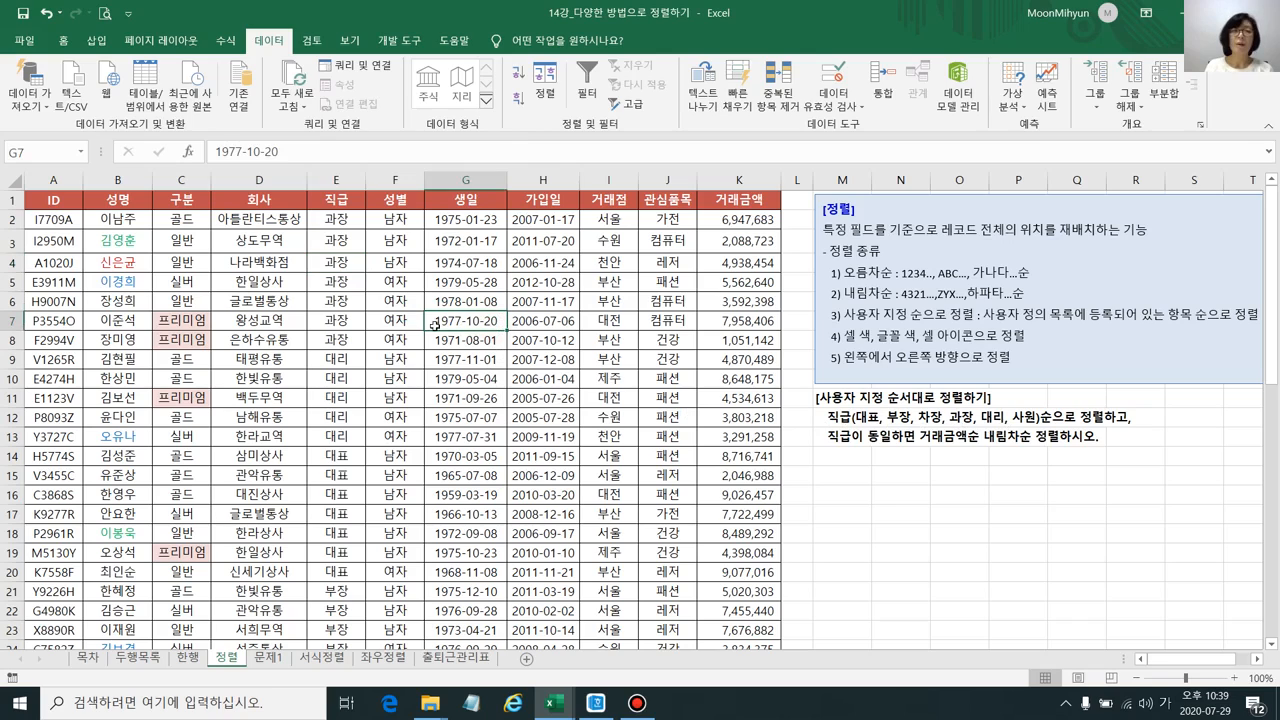
View the custom list editor in Excel's advanced options, and close the options without making changes
left_click(37, 43)
left_click(47, 656)
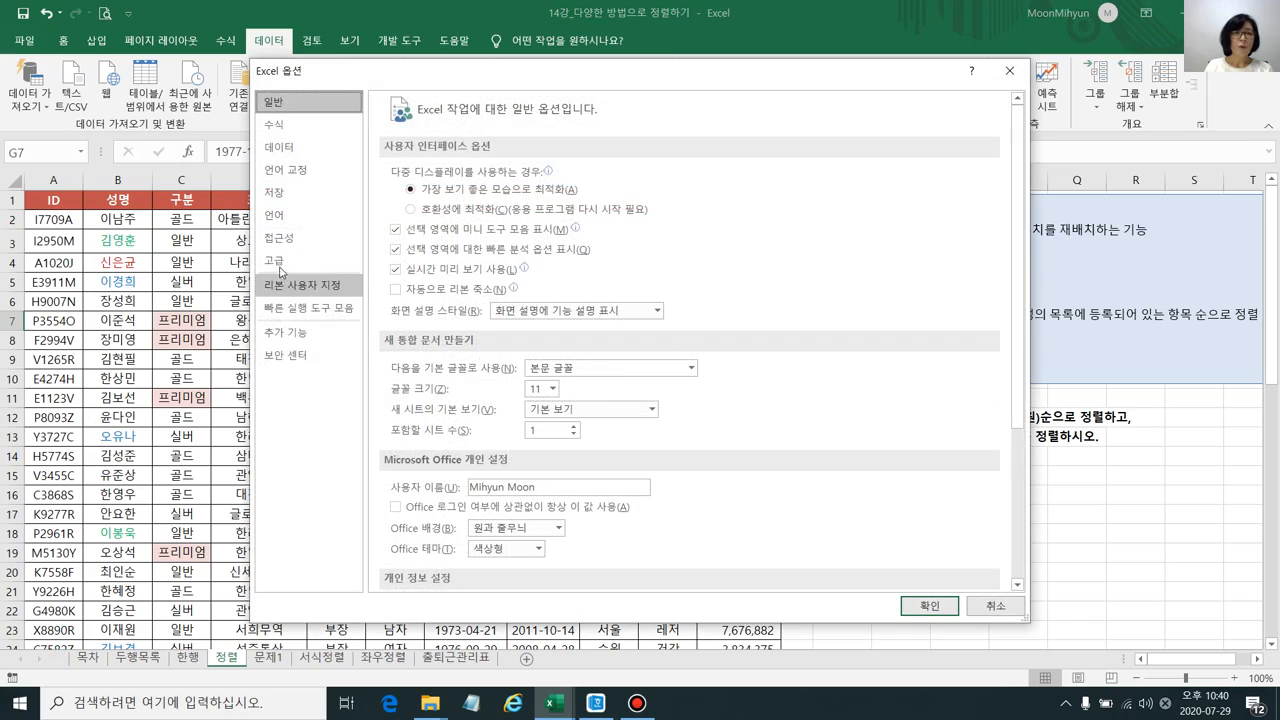
left_click(277, 259)
left_click_drag(1016, 170, 1054, 569)
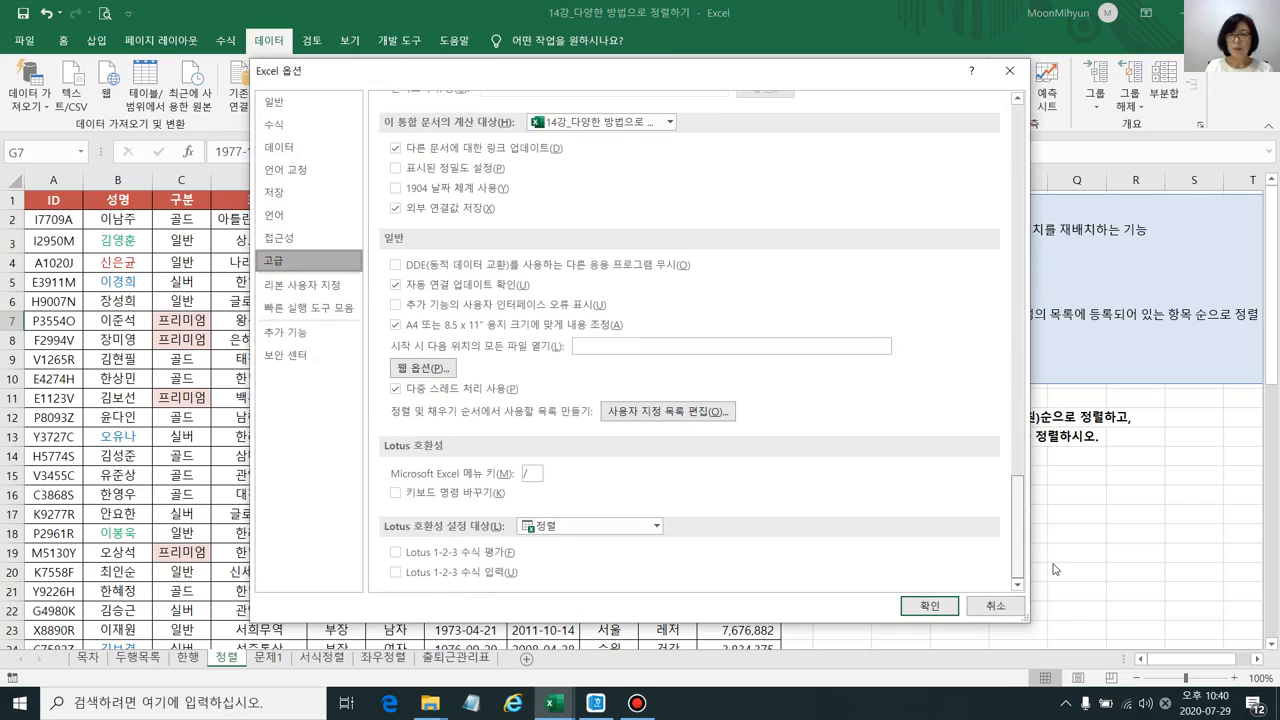
left_click(641, 410)
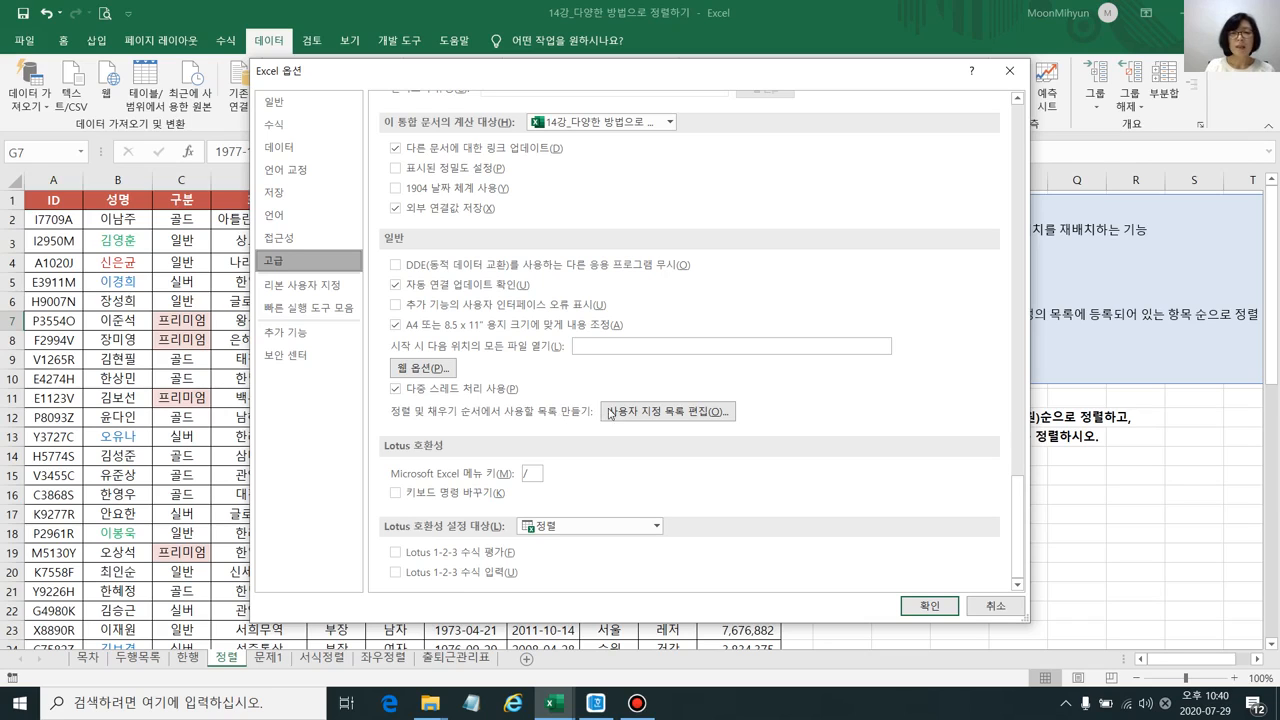
left_click(664, 411)
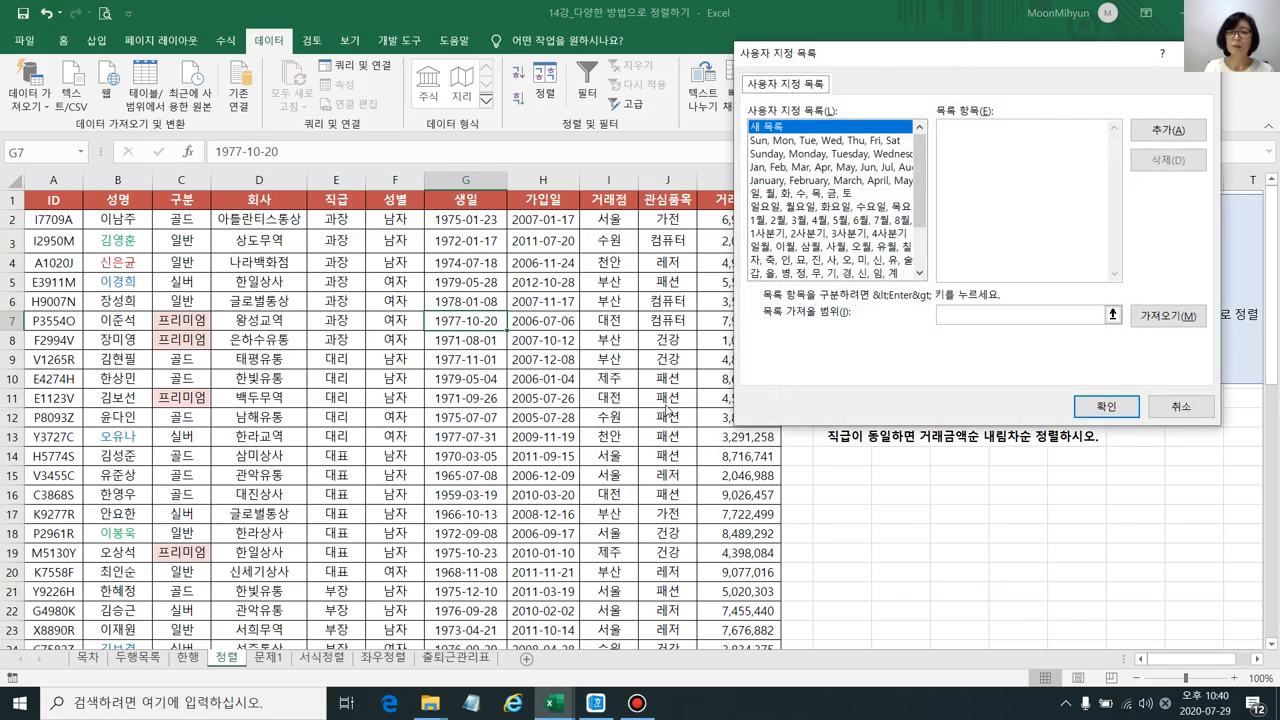
left_click(1180, 407)
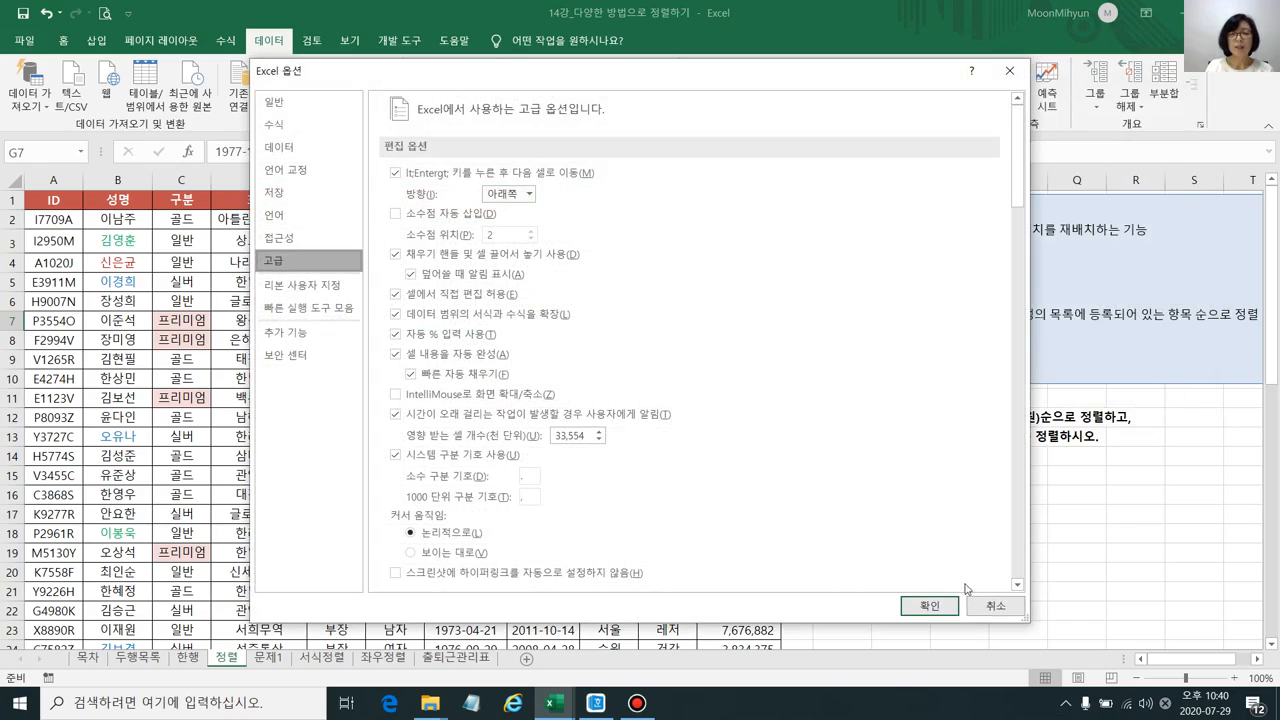
left_click(993, 605)
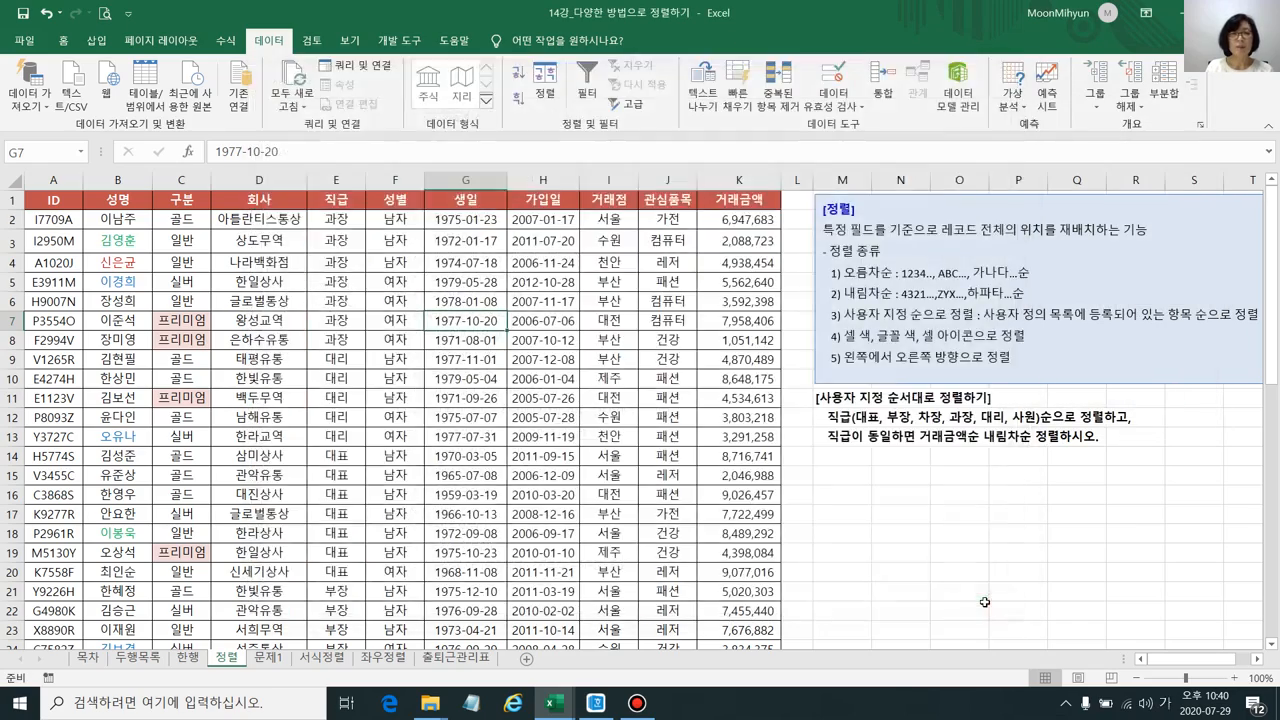
In the list's sort settings, set the order of the 직급 level to a custom list
left_click(401, 286)
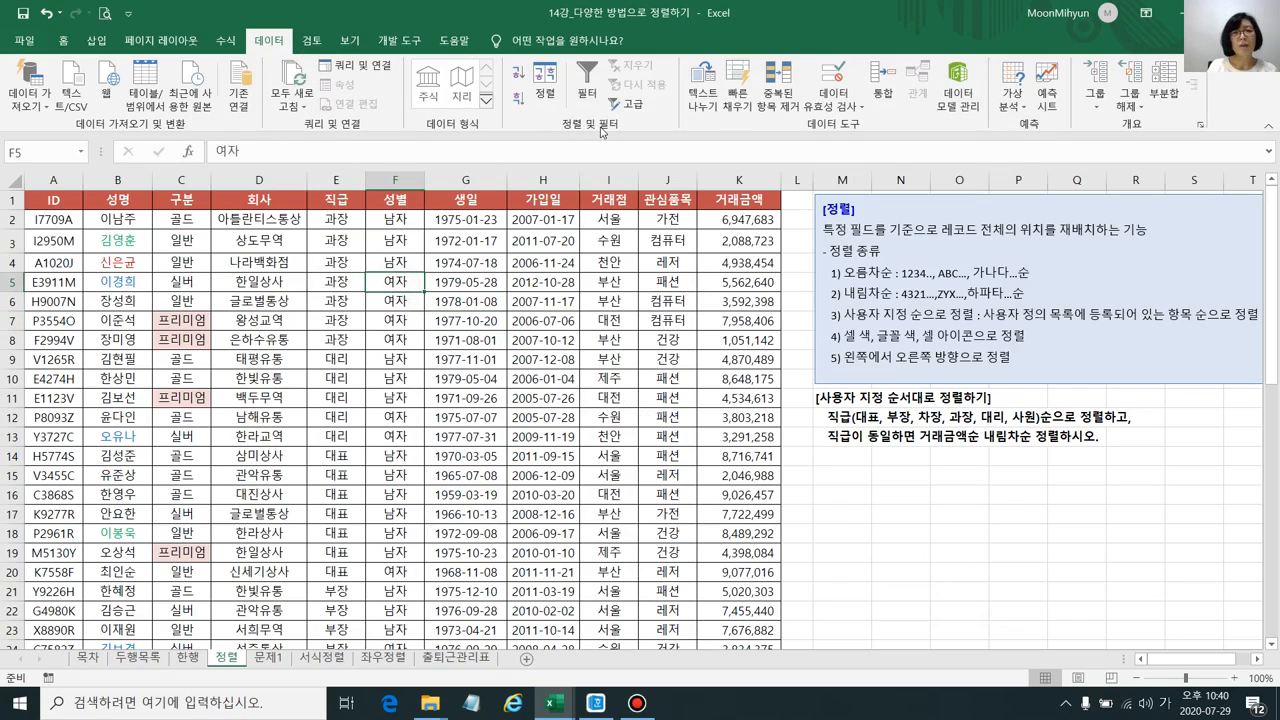
left_click(545, 76)
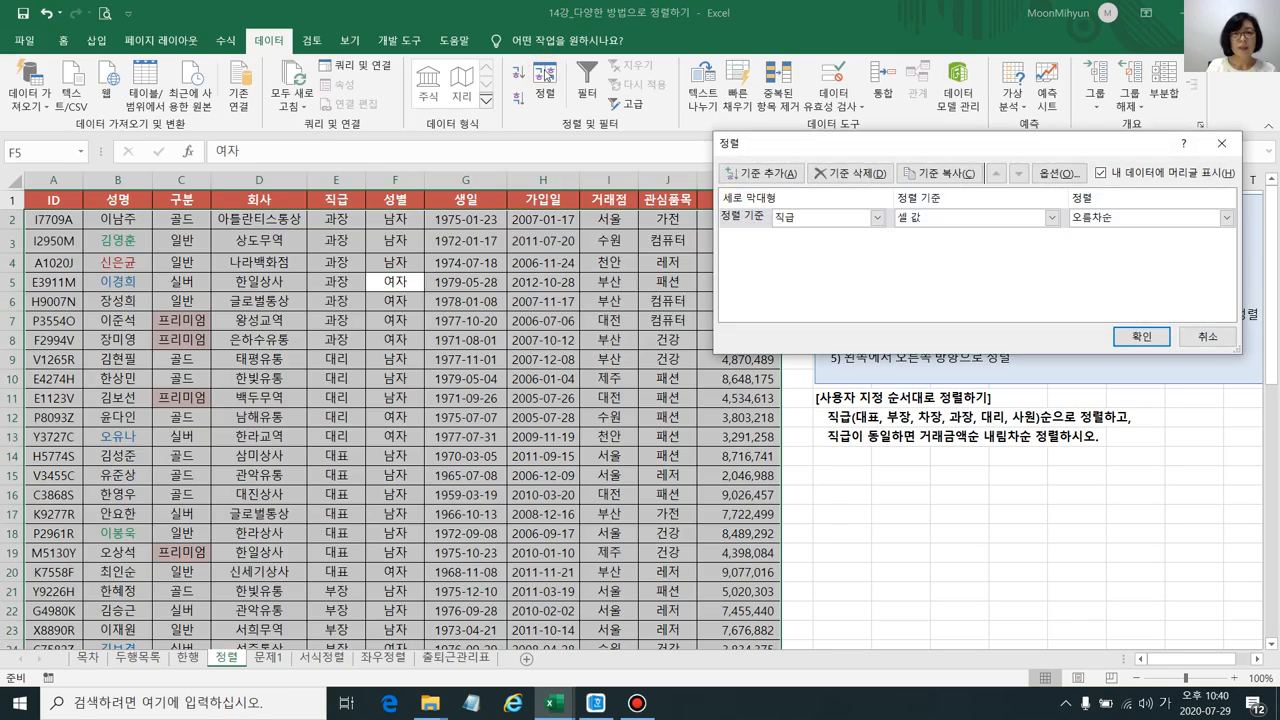
left_click_drag(836, 148, 688, 131)
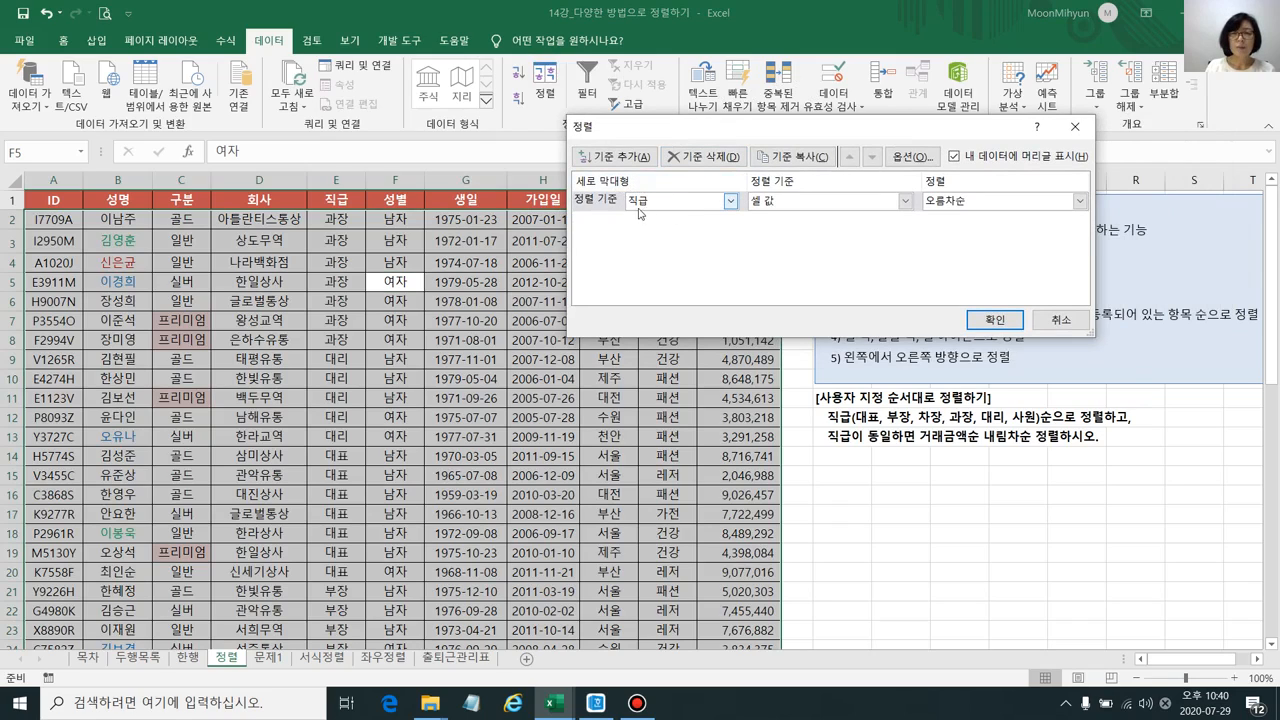
left_click(967, 204)
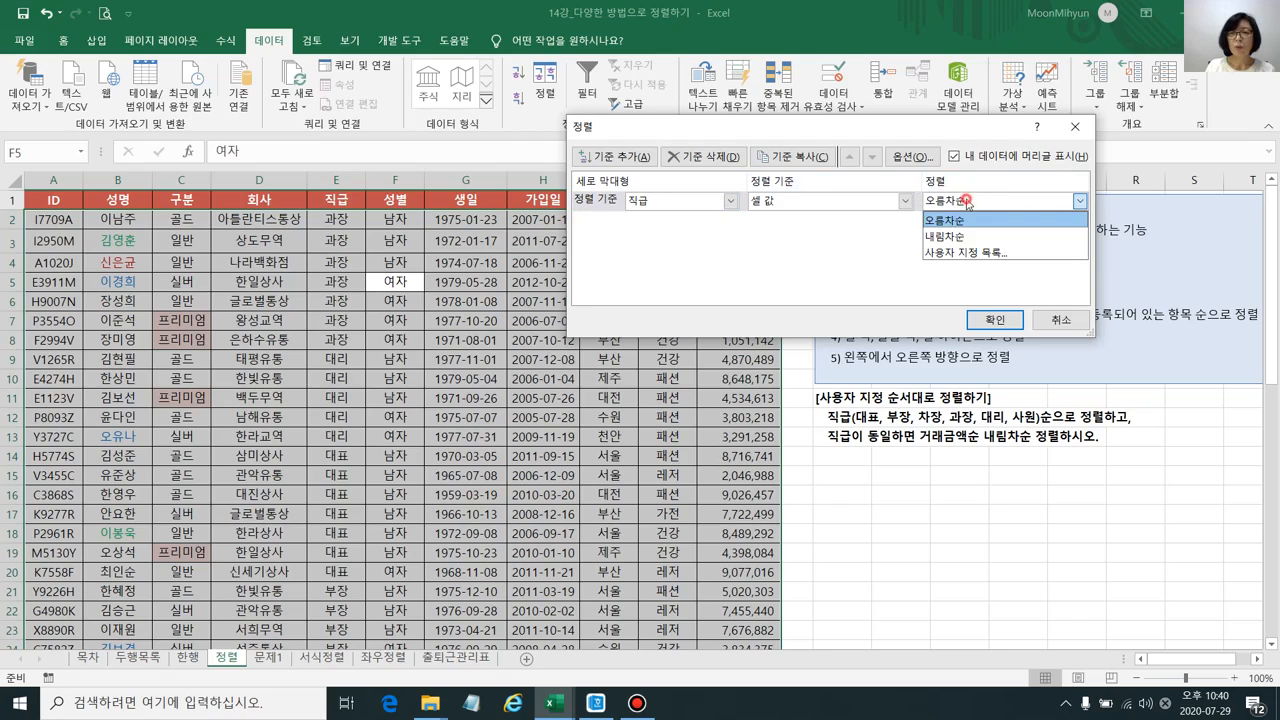
left_click(975, 258)
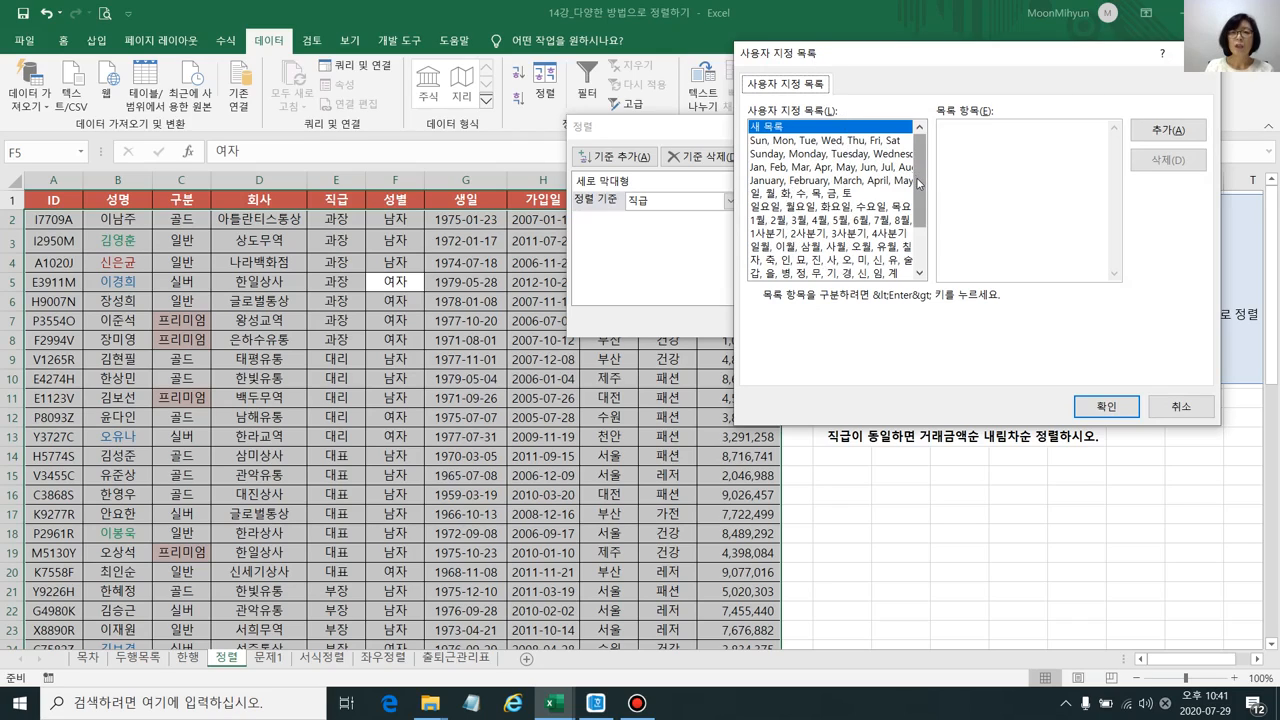
Add a new custom list with the entries 대표, 부장, 차장, 과장, 대리, 사원
left_click(959, 133)
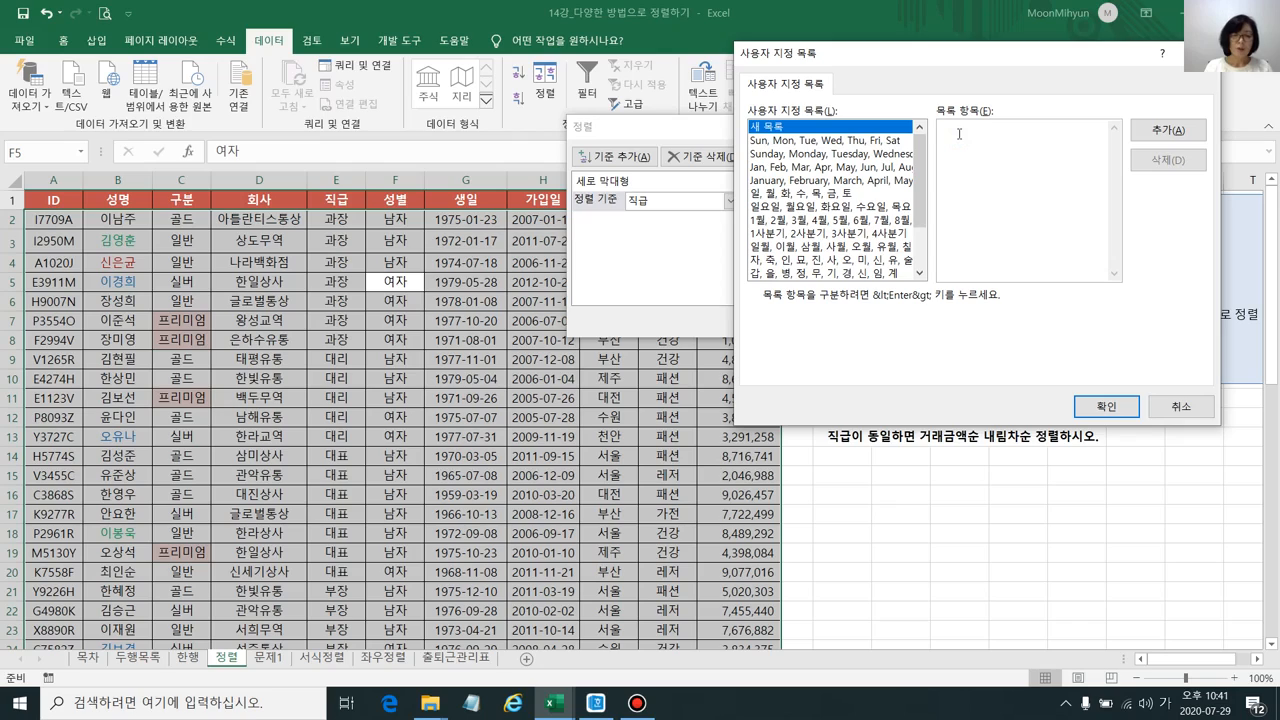
type("대")
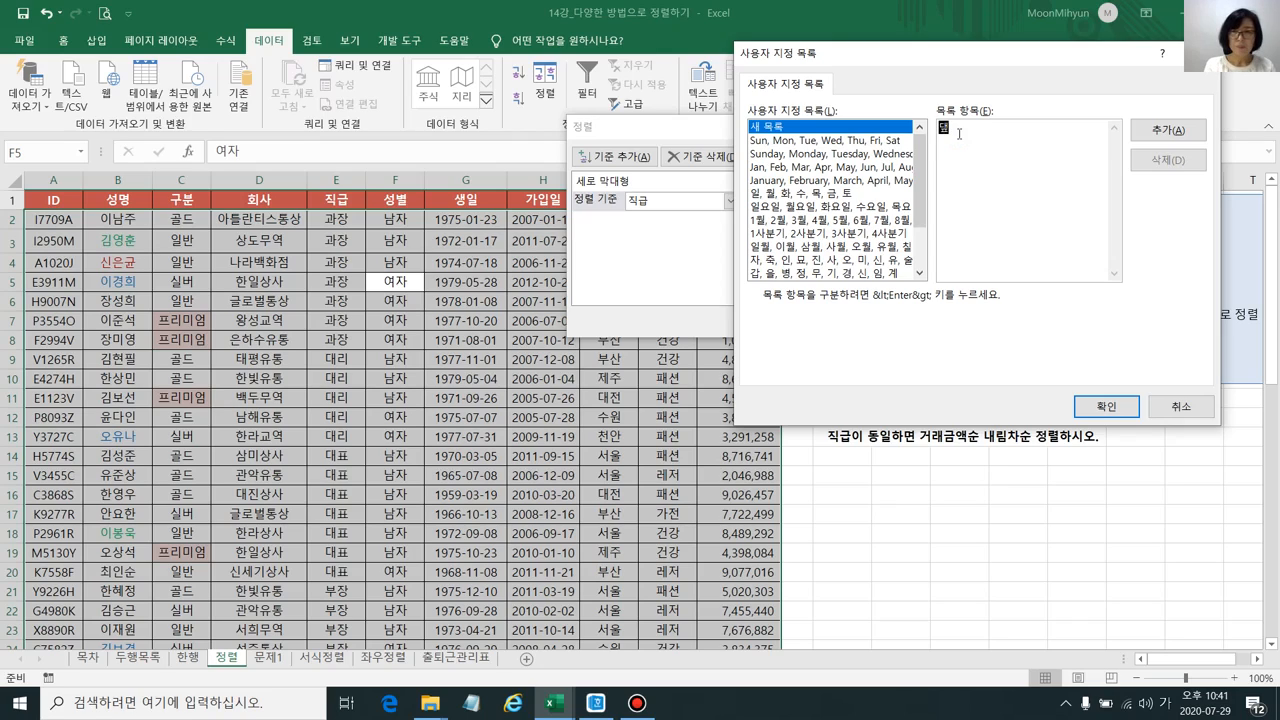
type("표")
key("Return")
type("부장")
key("Return")
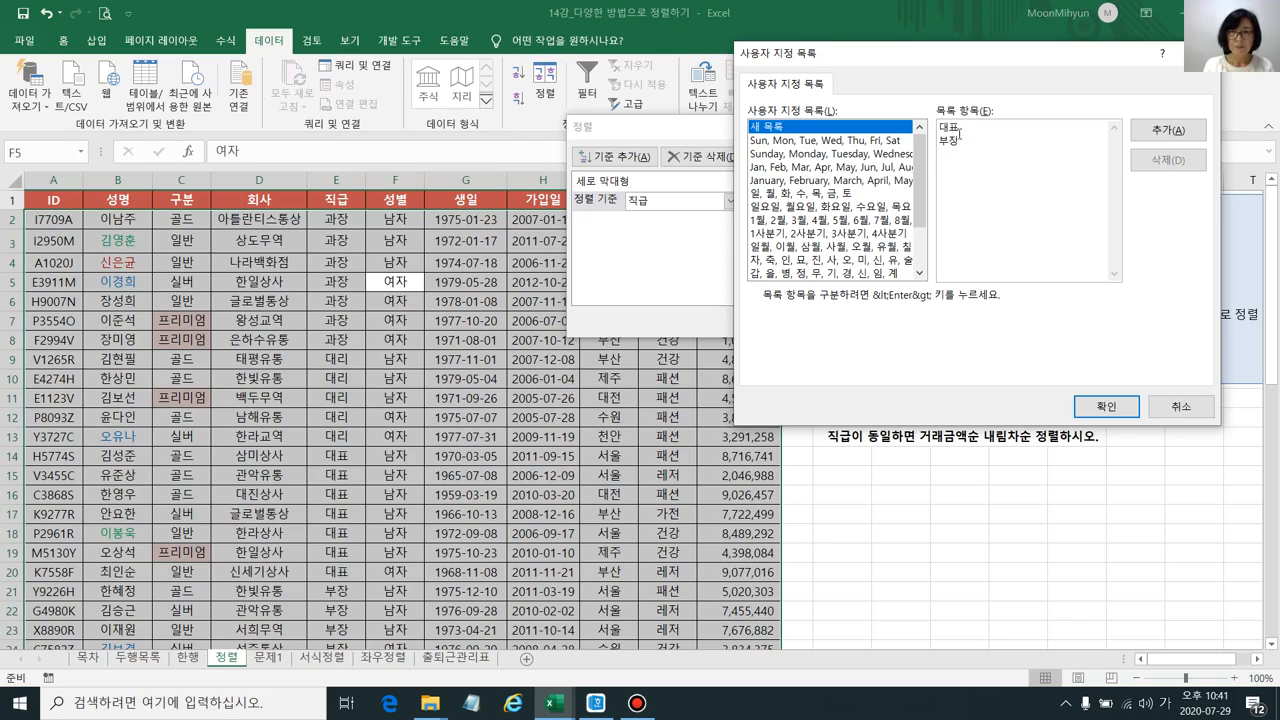
left_click_drag(963, 44, 597, 53)
type("차장")
key("Return")
type("과장")
key("Return")
type("대리")
key("Return")
type("ㅅㅏ우")
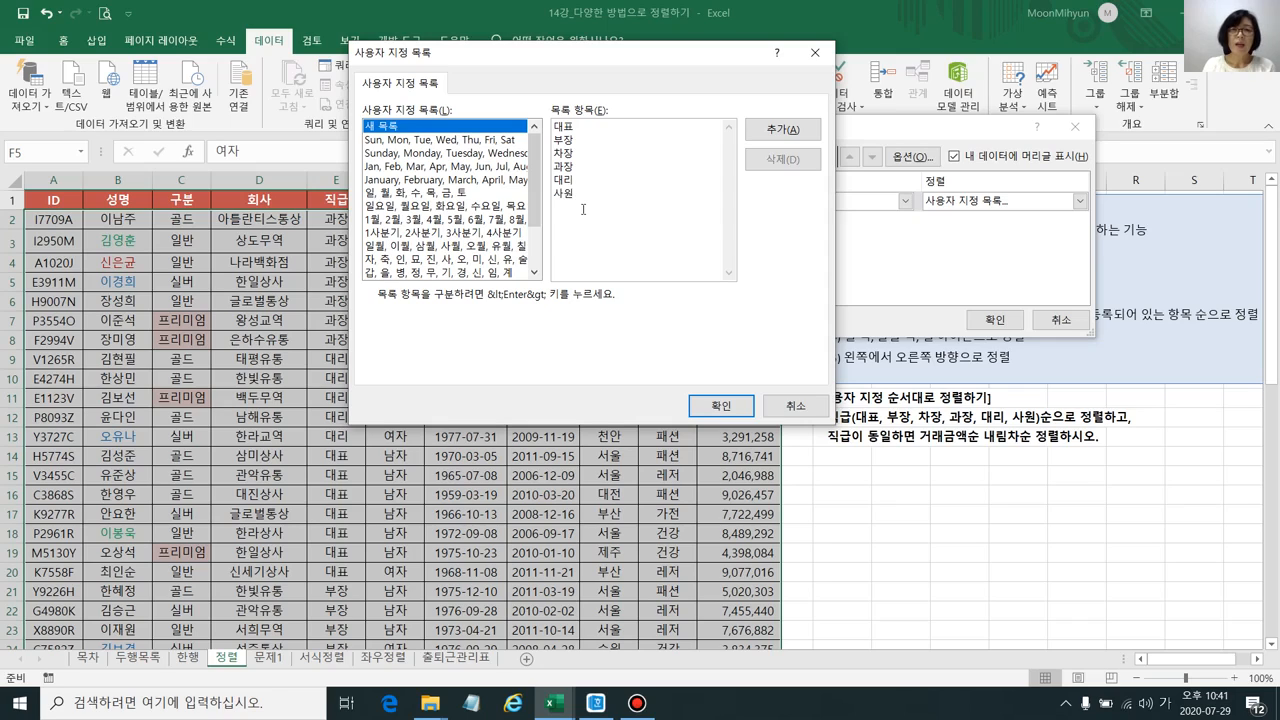
left_click(793, 130)
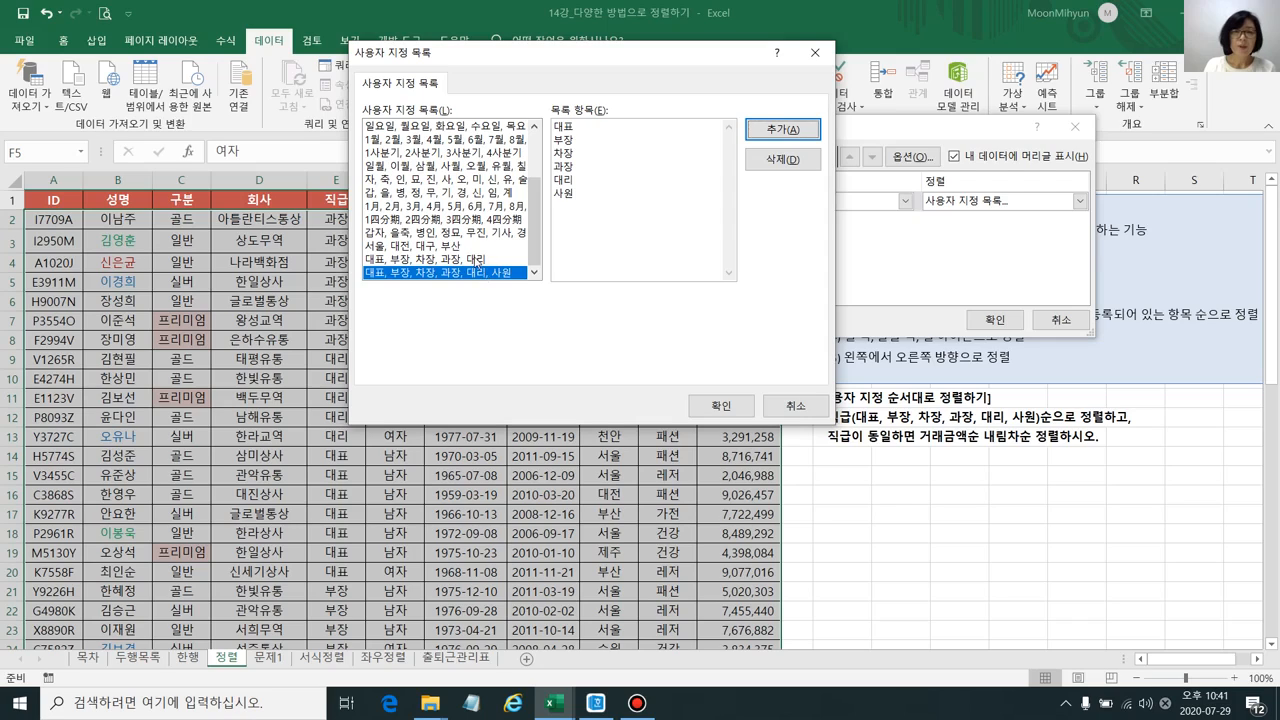
Delete the existing custom list 대표, 부장, 차장, 과장, 대리 that lacks 사원
left_click(483, 259)
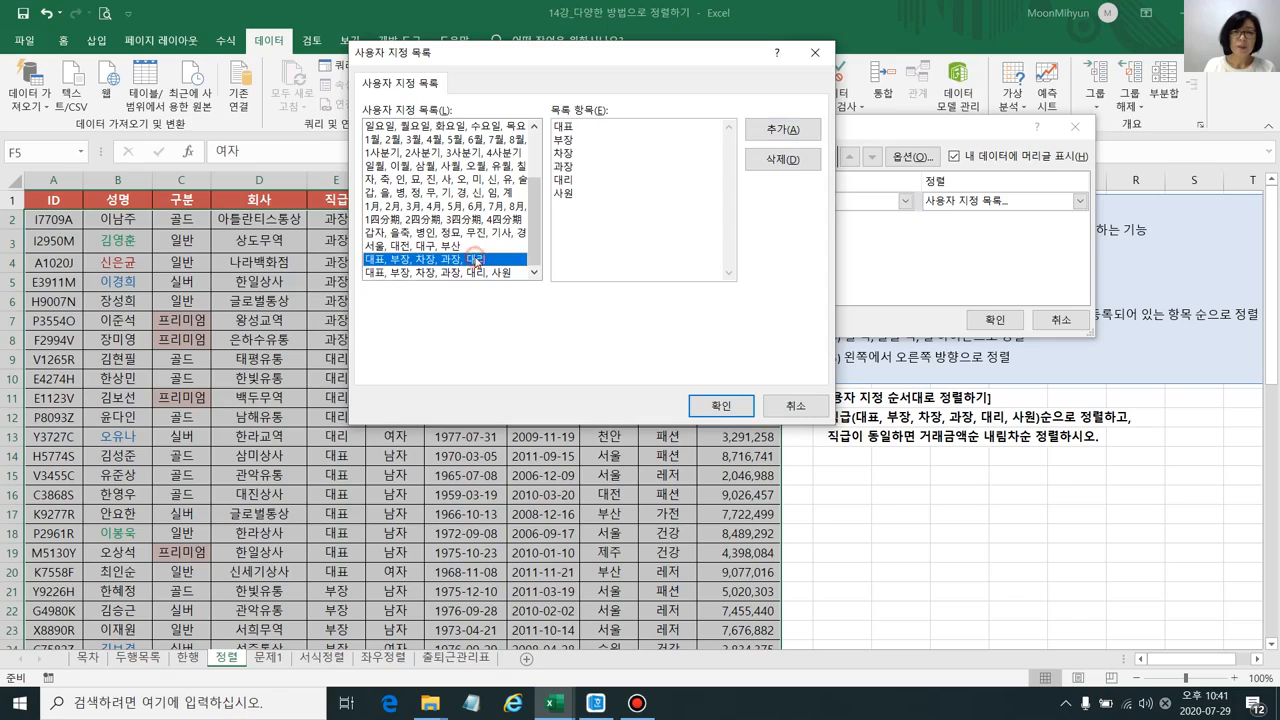
left_click(783, 130)
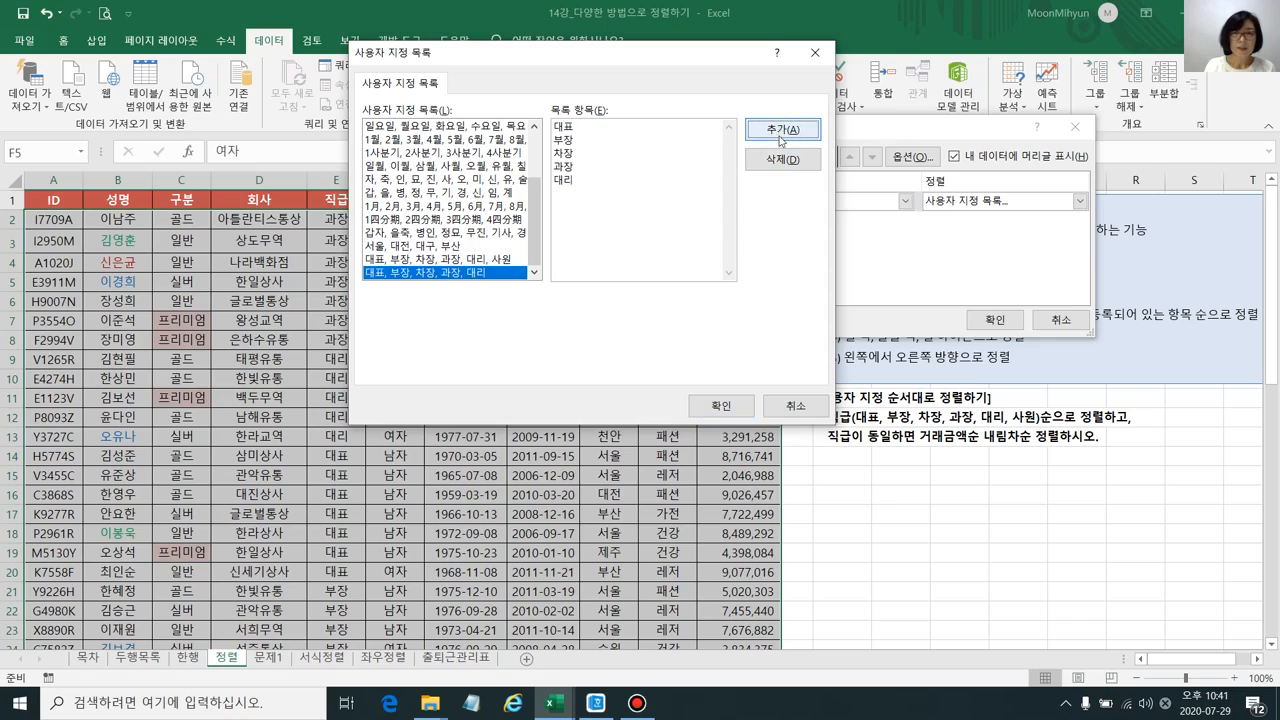
left_click(783, 160)
left_click(613, 400)
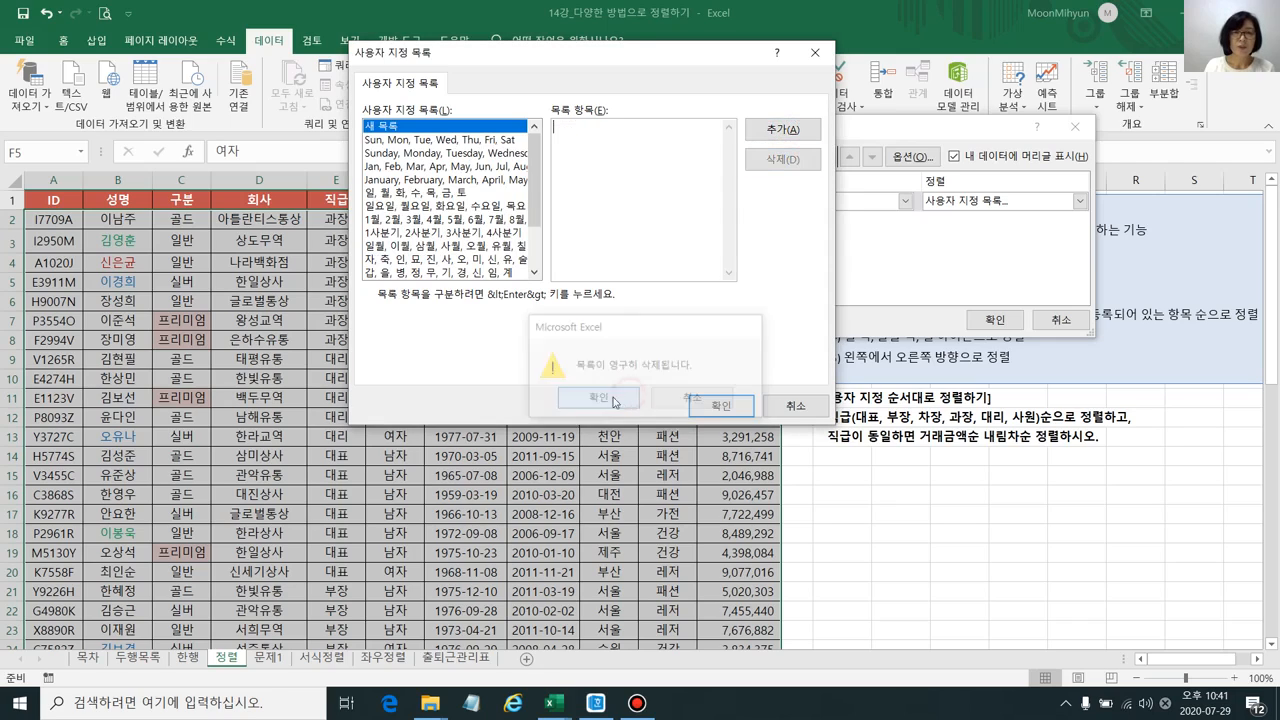
Use the custom list 대표, 부장, 차장, 과장, 대리, 사원 as the order for the 직급 level
left_click_drag(534, 187, 536, 268)
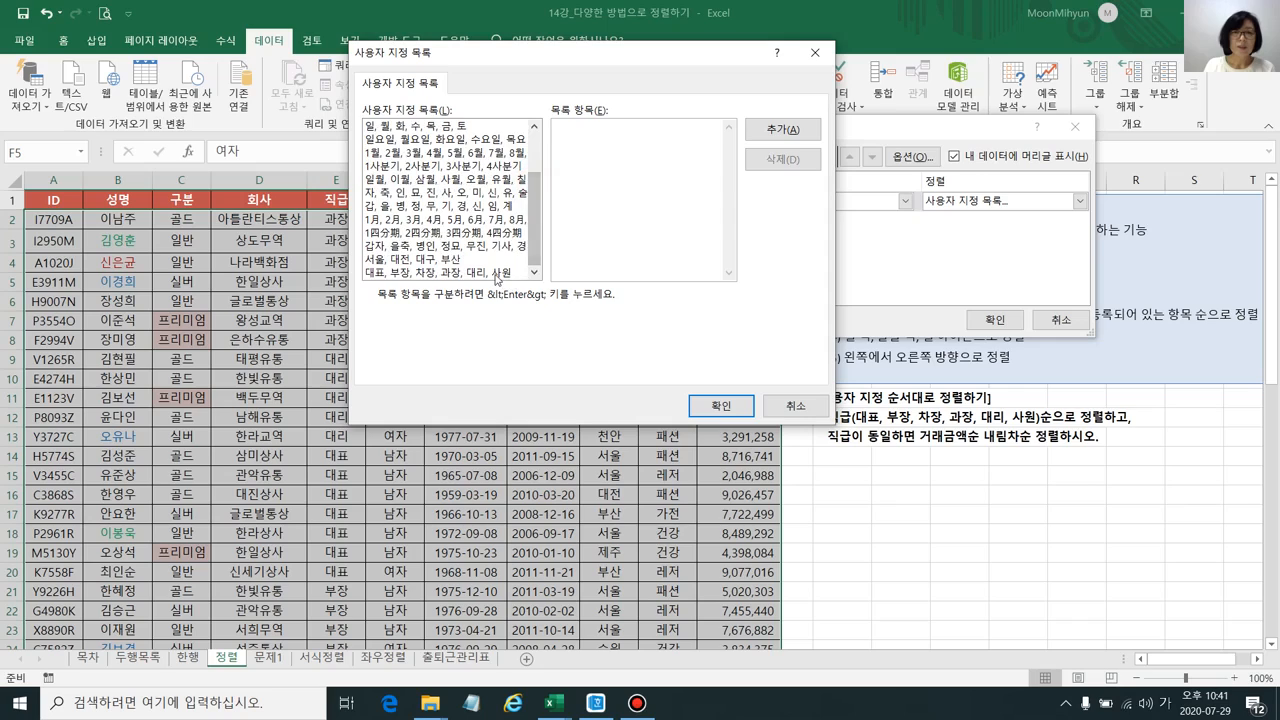
left_click(494, 273)
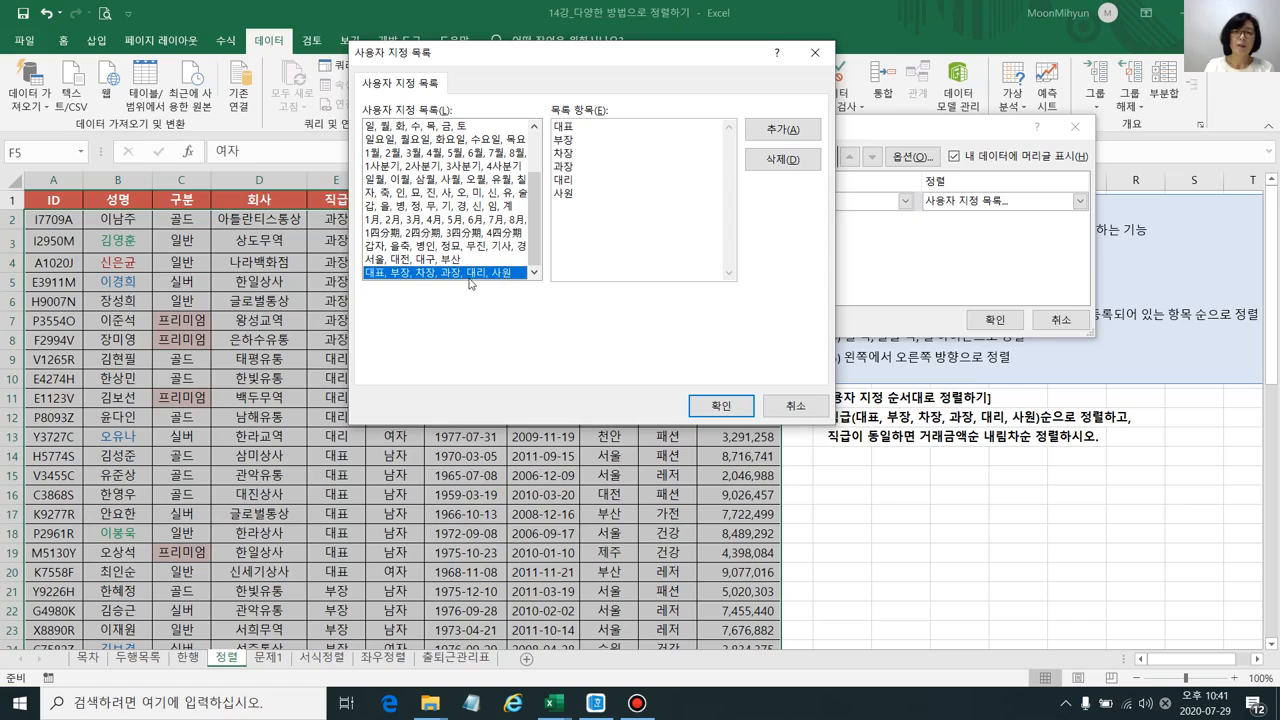
left_click(716, 406)
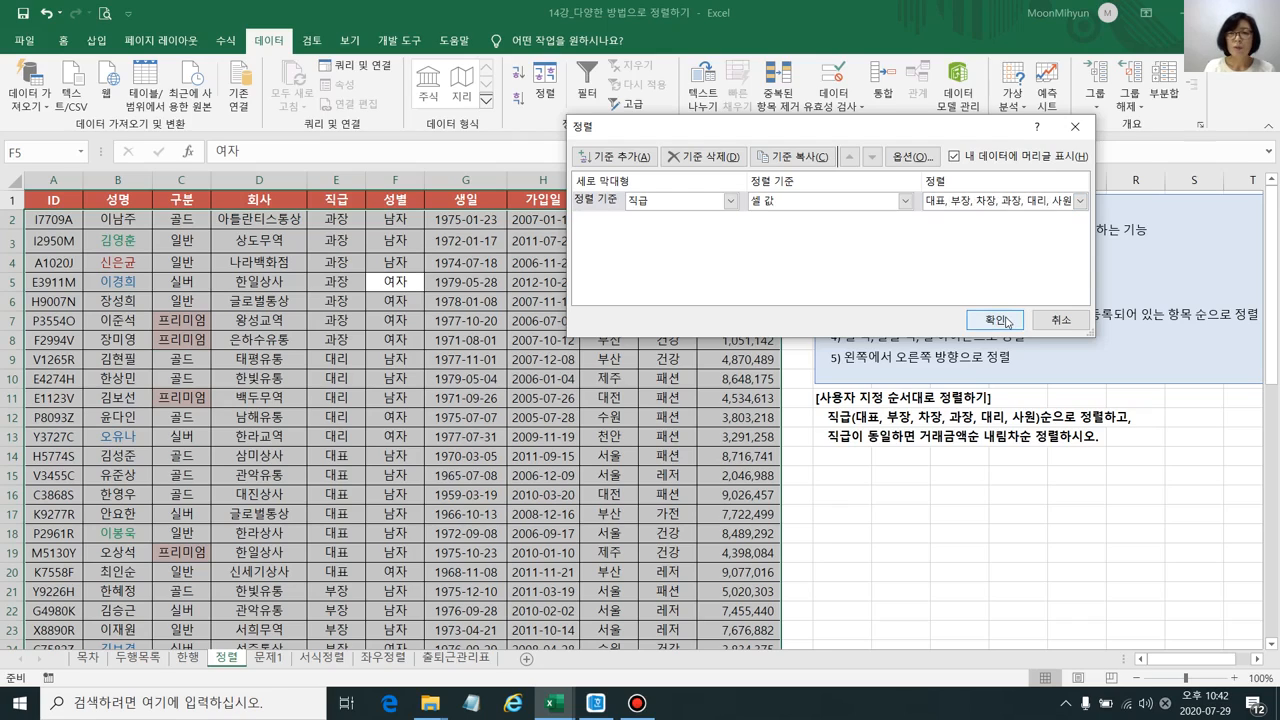
Add 성명 in ascending order as the second sort level and apply the sort
left_click(639, 157)
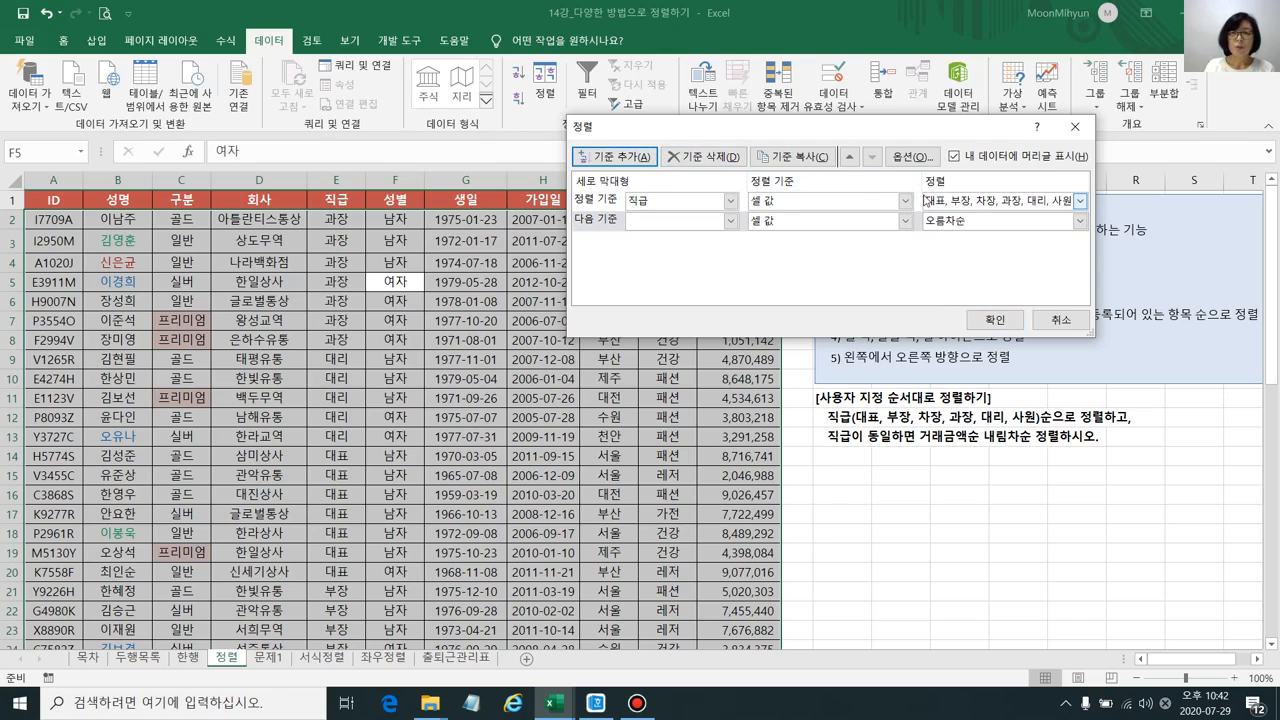
left_click(731, 221)
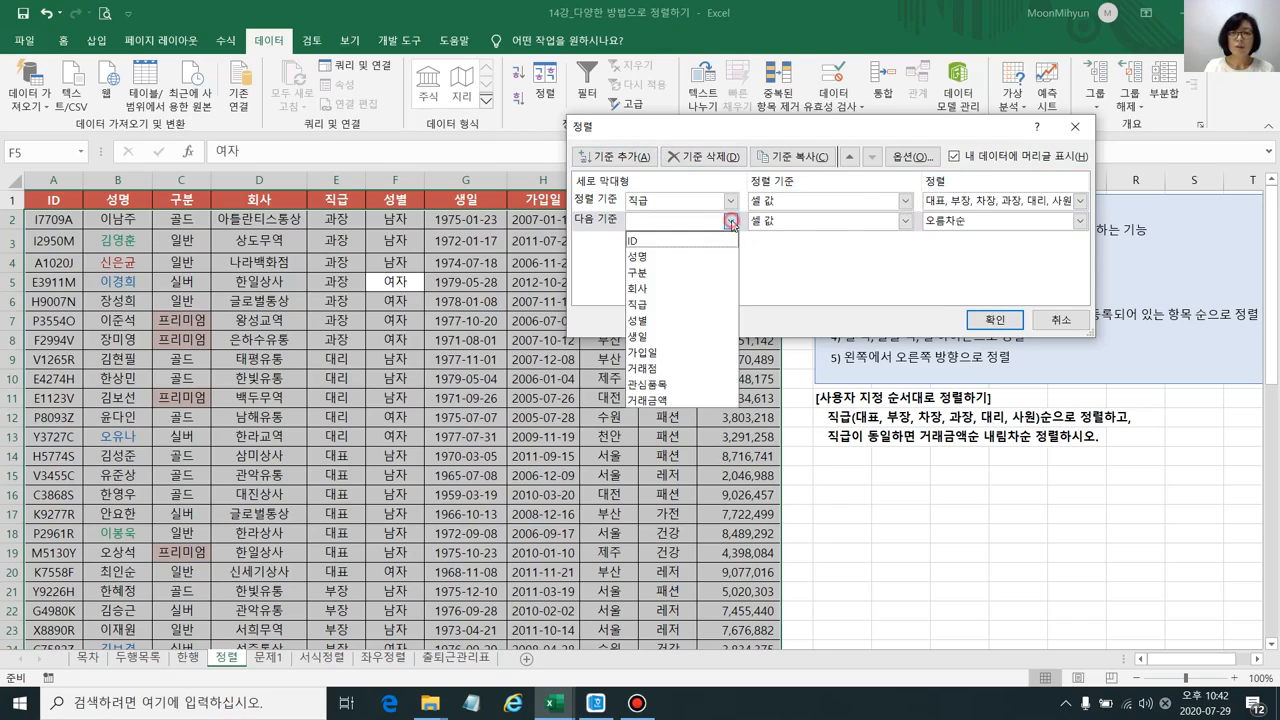
left_click(704, 256)
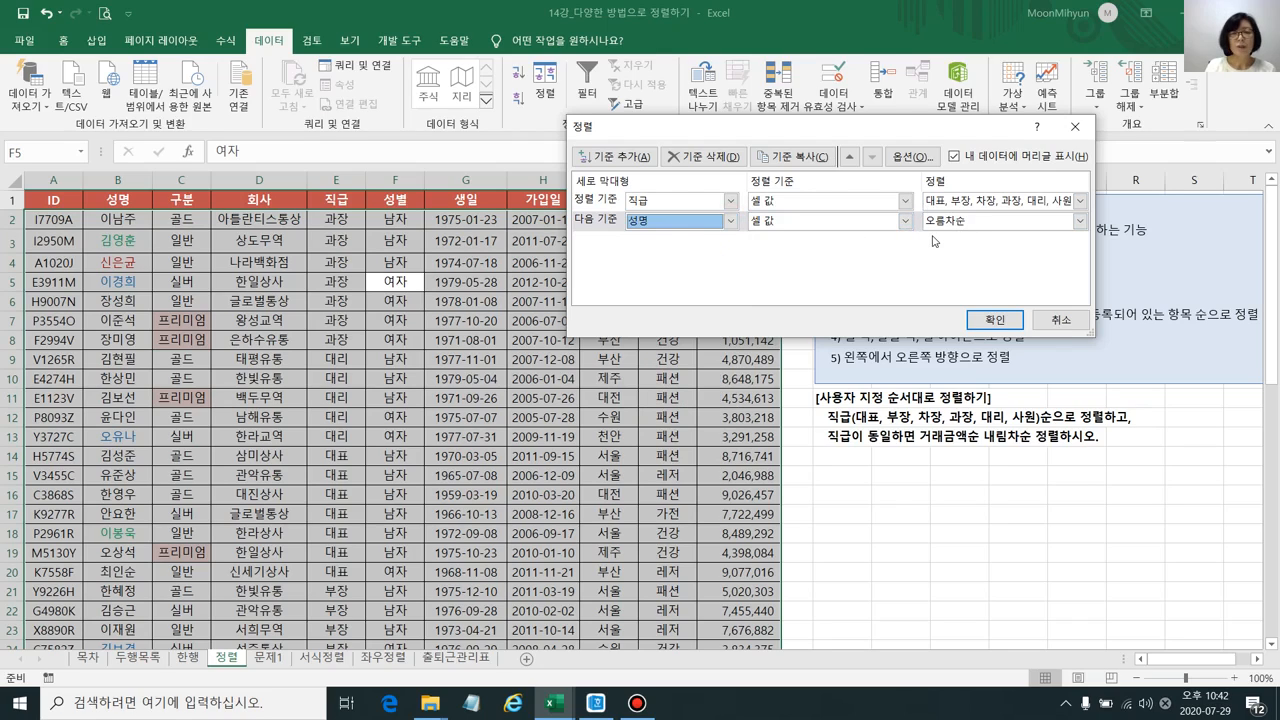
left_click(988, 320)
Check the order of the 성명 column within the 대표 and 부장 rows
left_click_drag(358, 220, 115, 340)
left_click_drag(338, 358, 125, 452)
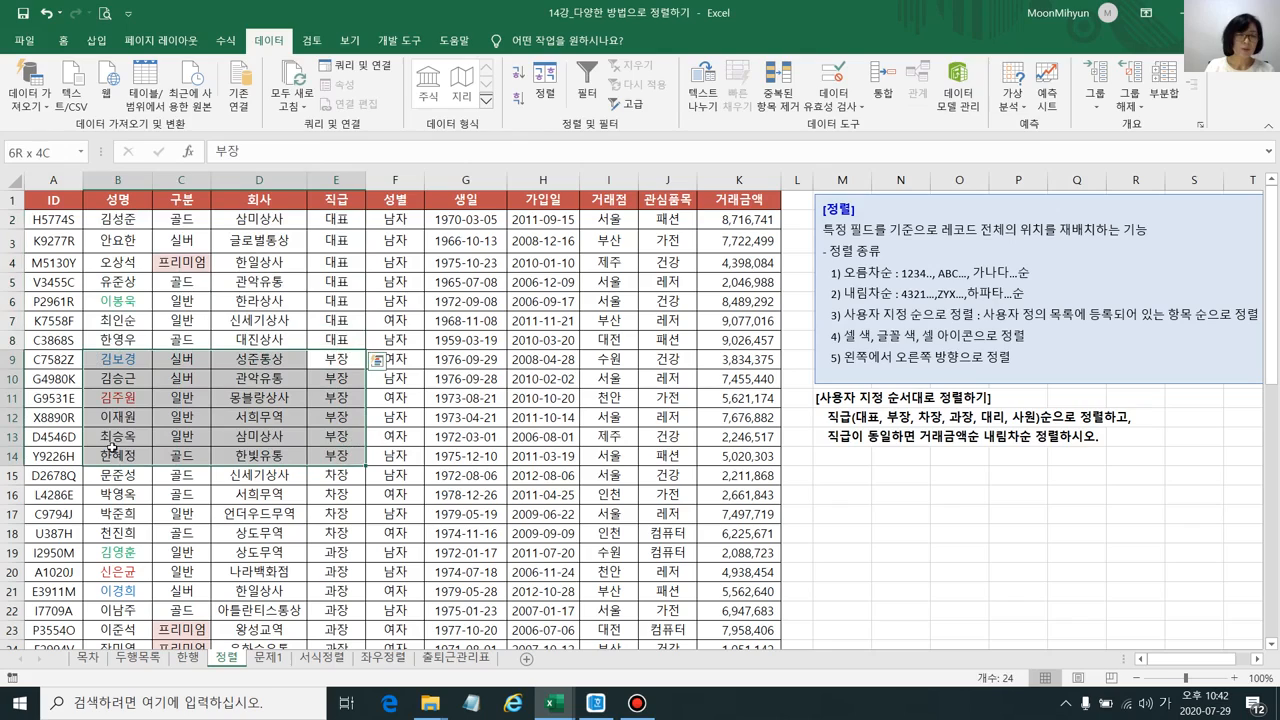
left_click(303, 384)
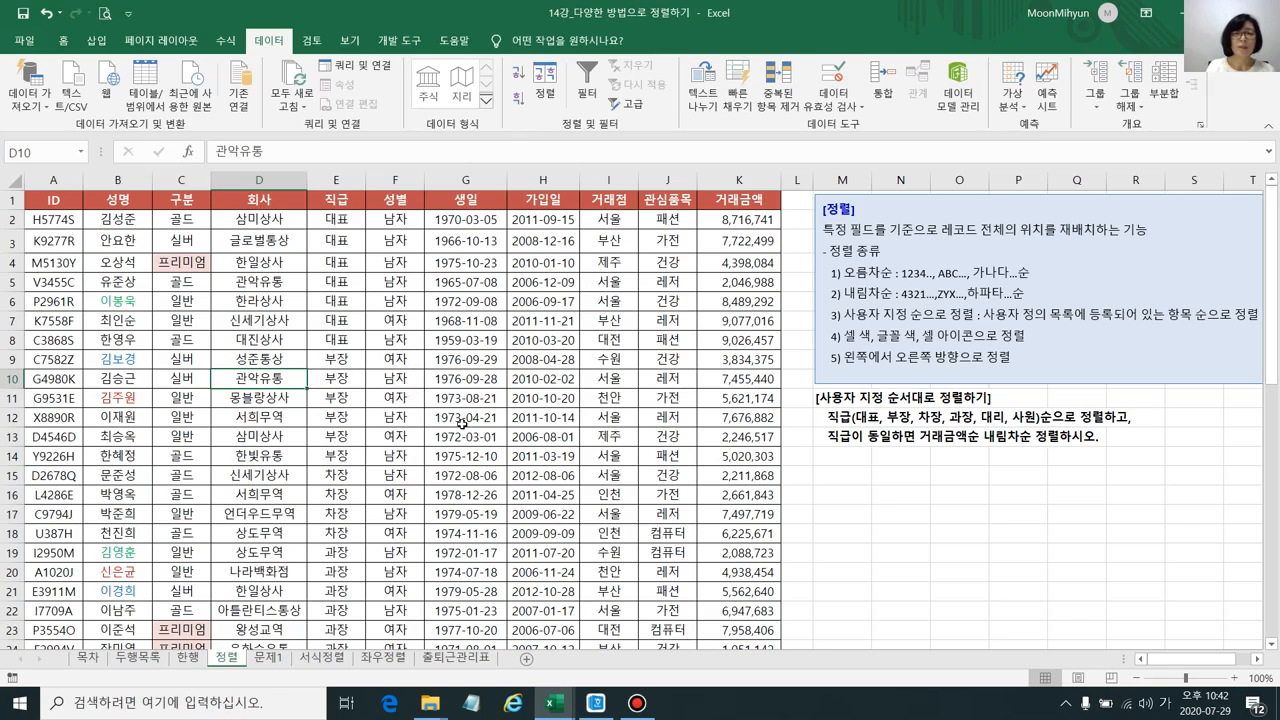
On the 서식정렬 sheet, set the first sort level to 성명 by font color, with blue on top
left_click(340, 660)
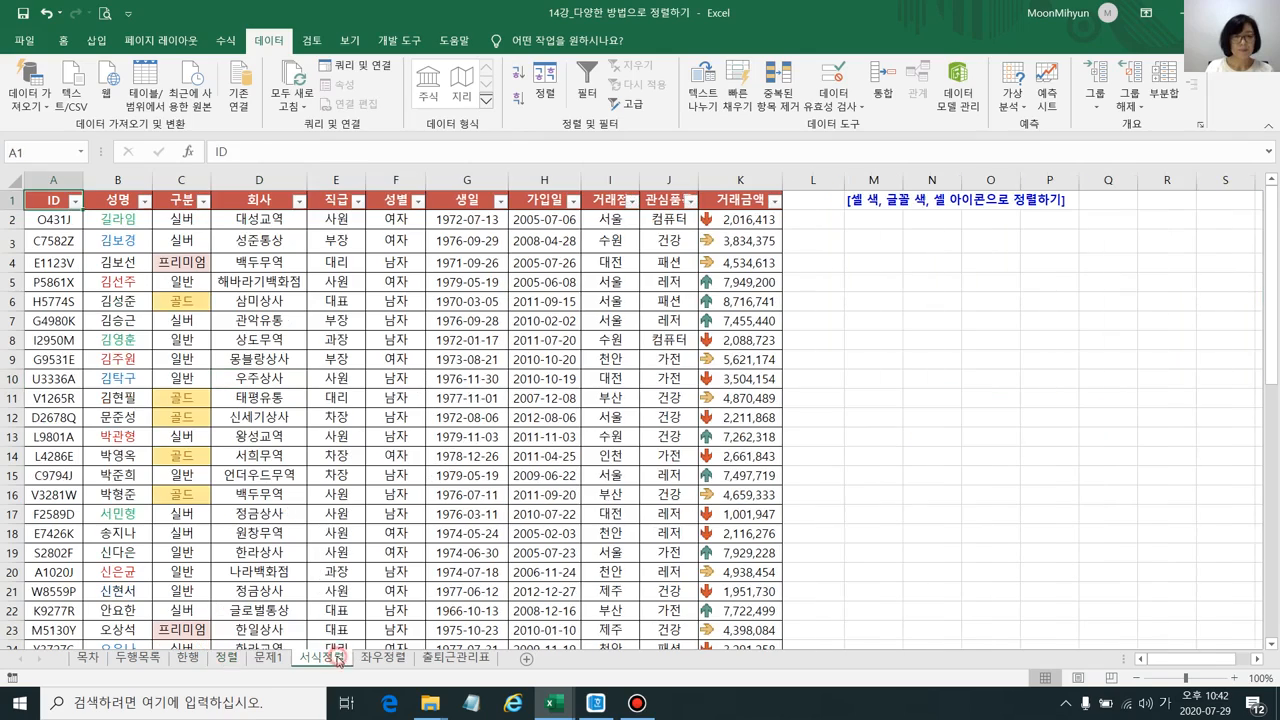
left_click(466, 414)
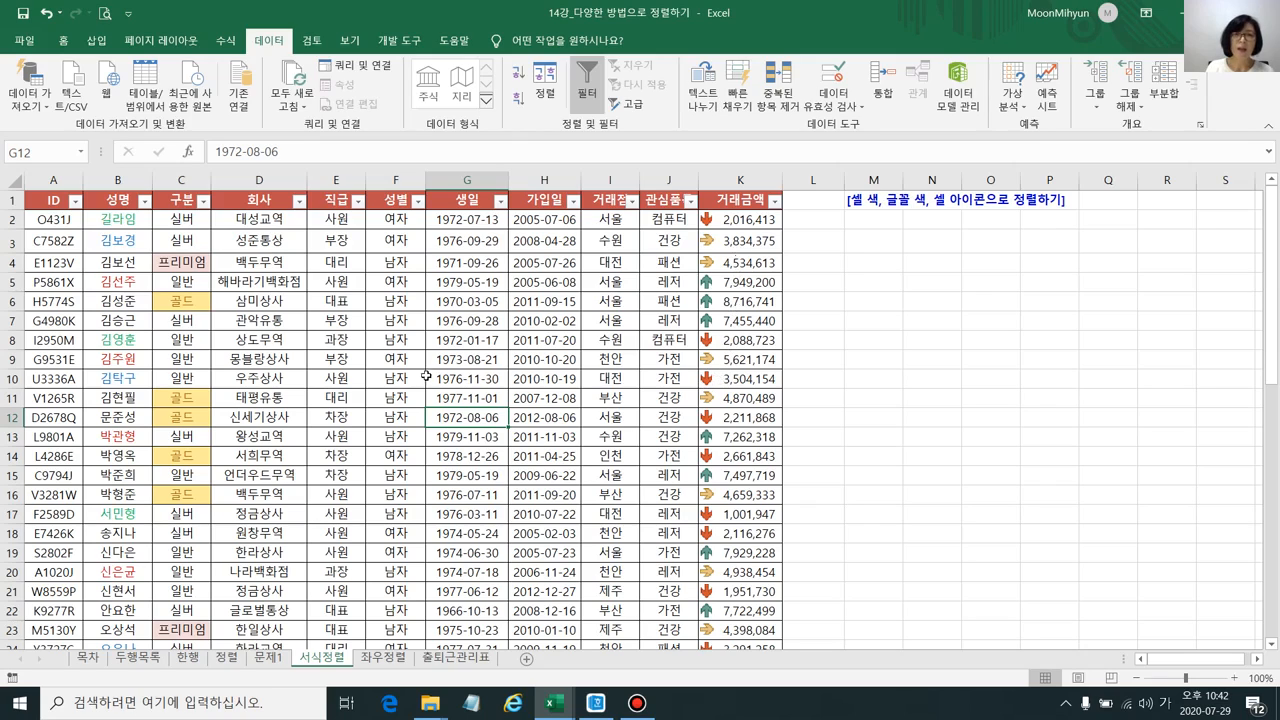
left_click(384, 301)
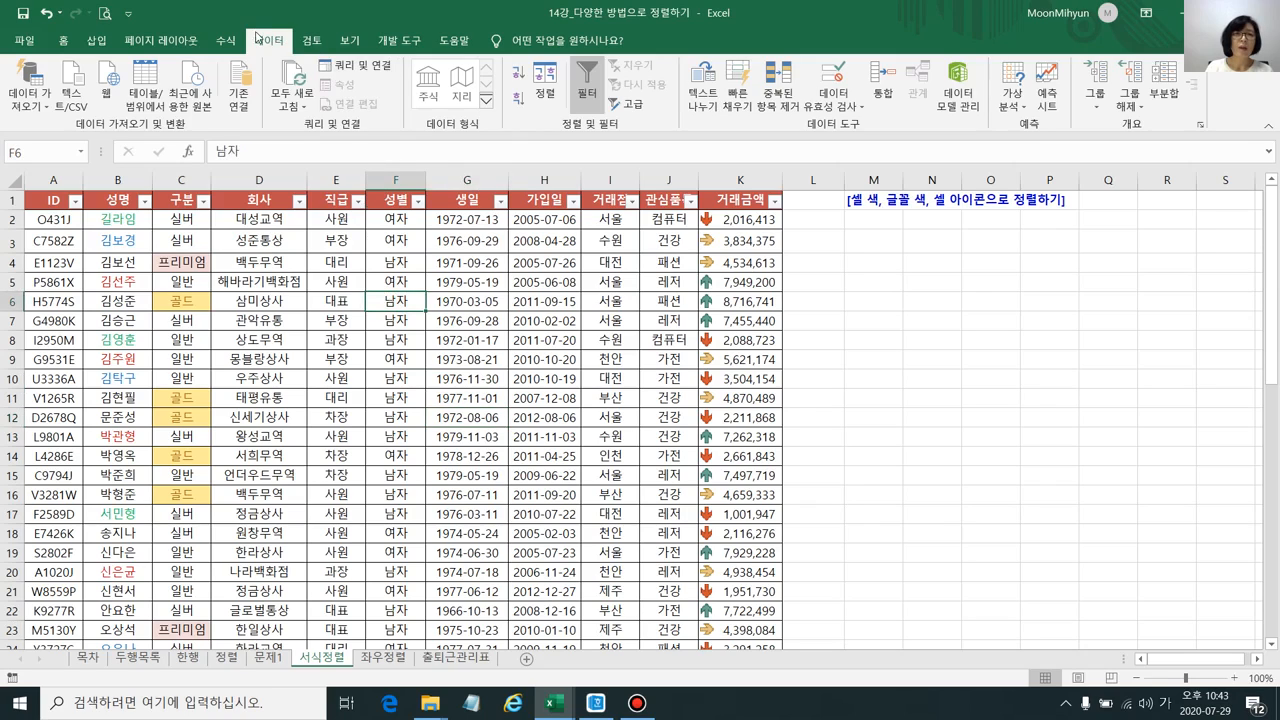
left_click(545, 80)
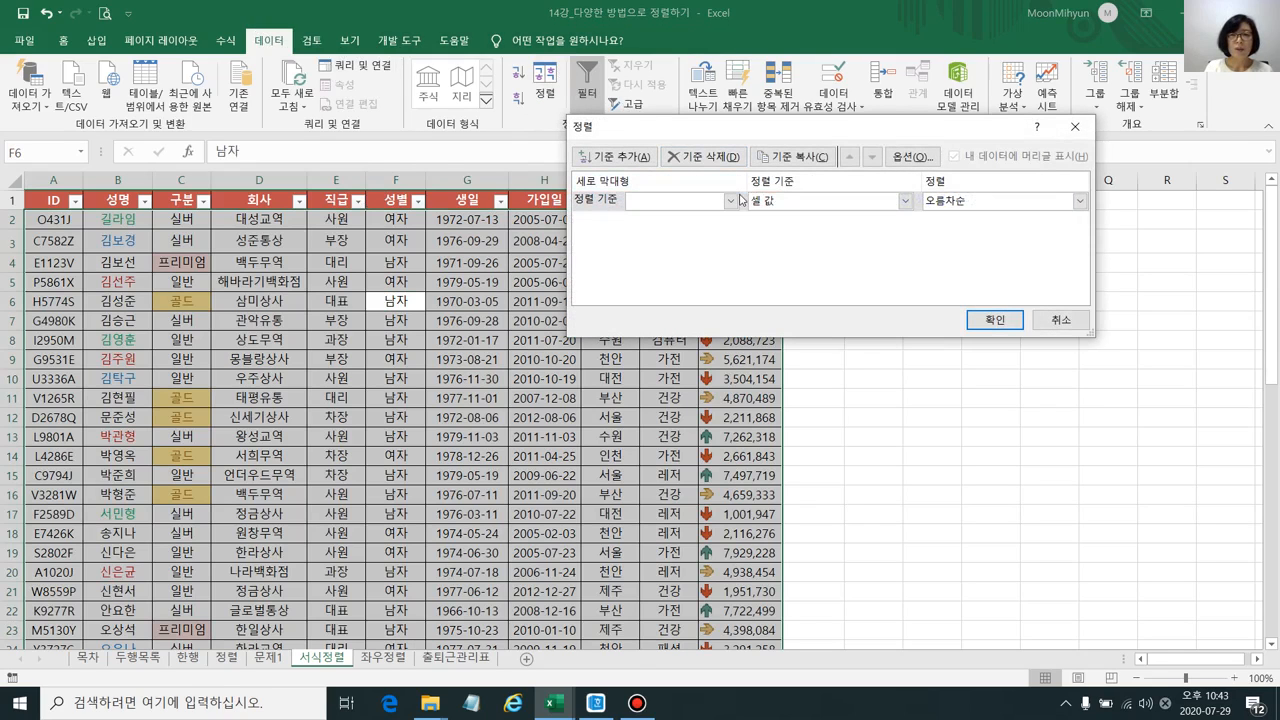
left_click(731, 202)
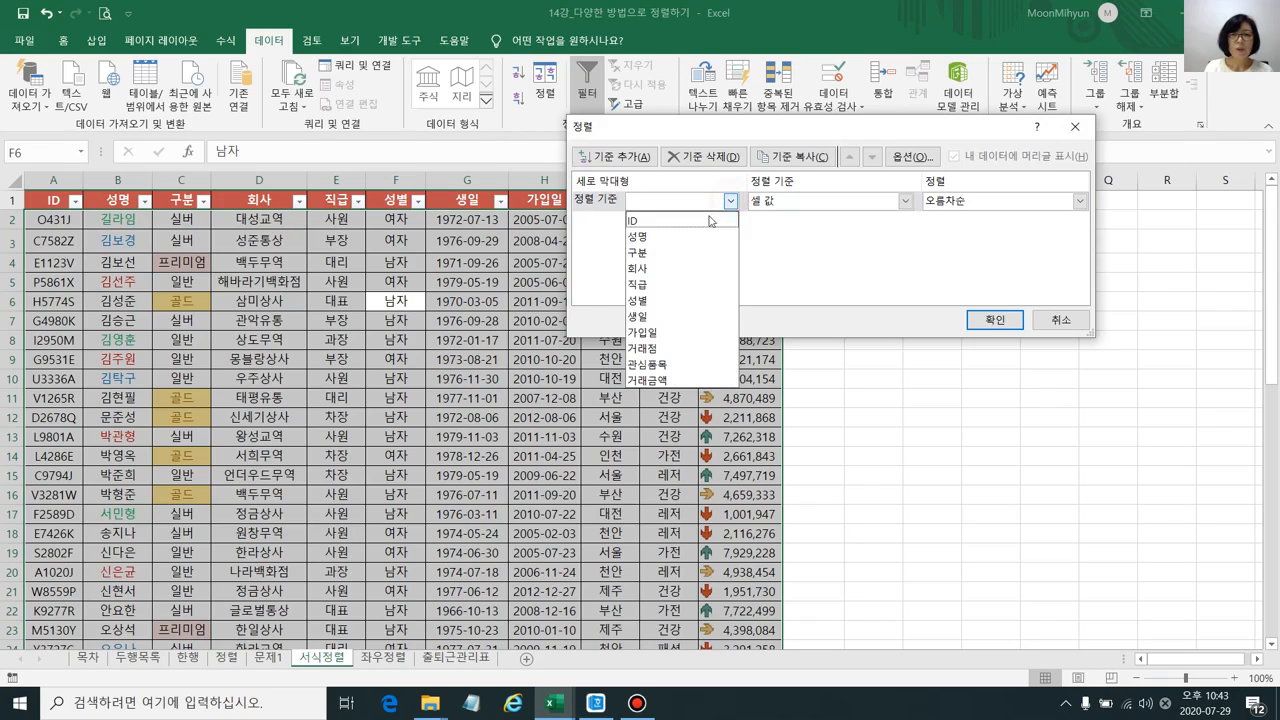
left_click(663, 237)
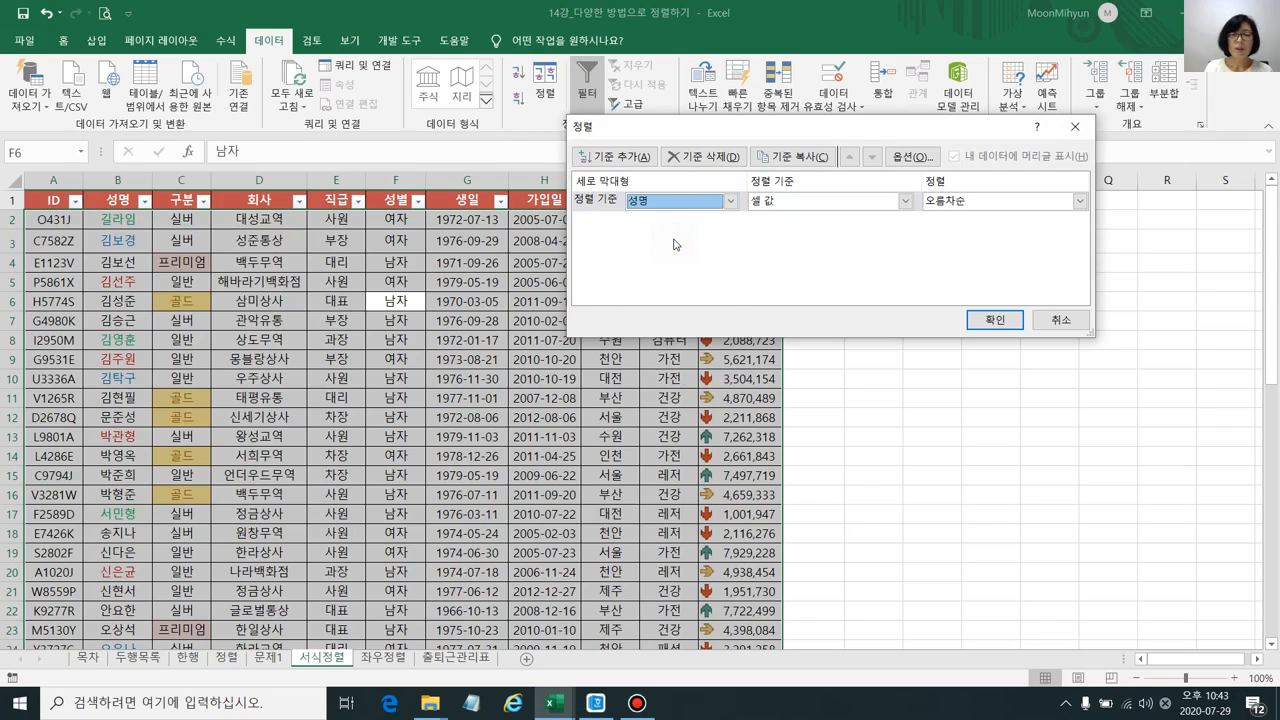
left_click(775, 203)
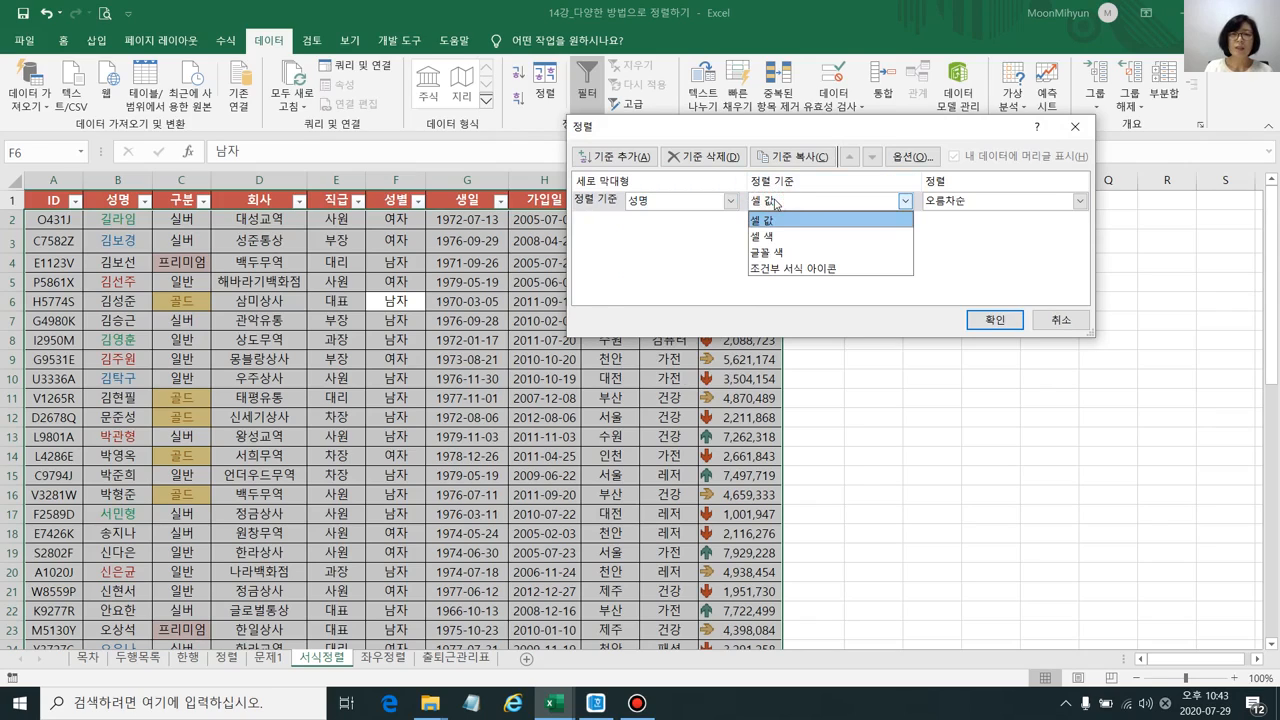
left_click(775, 254)
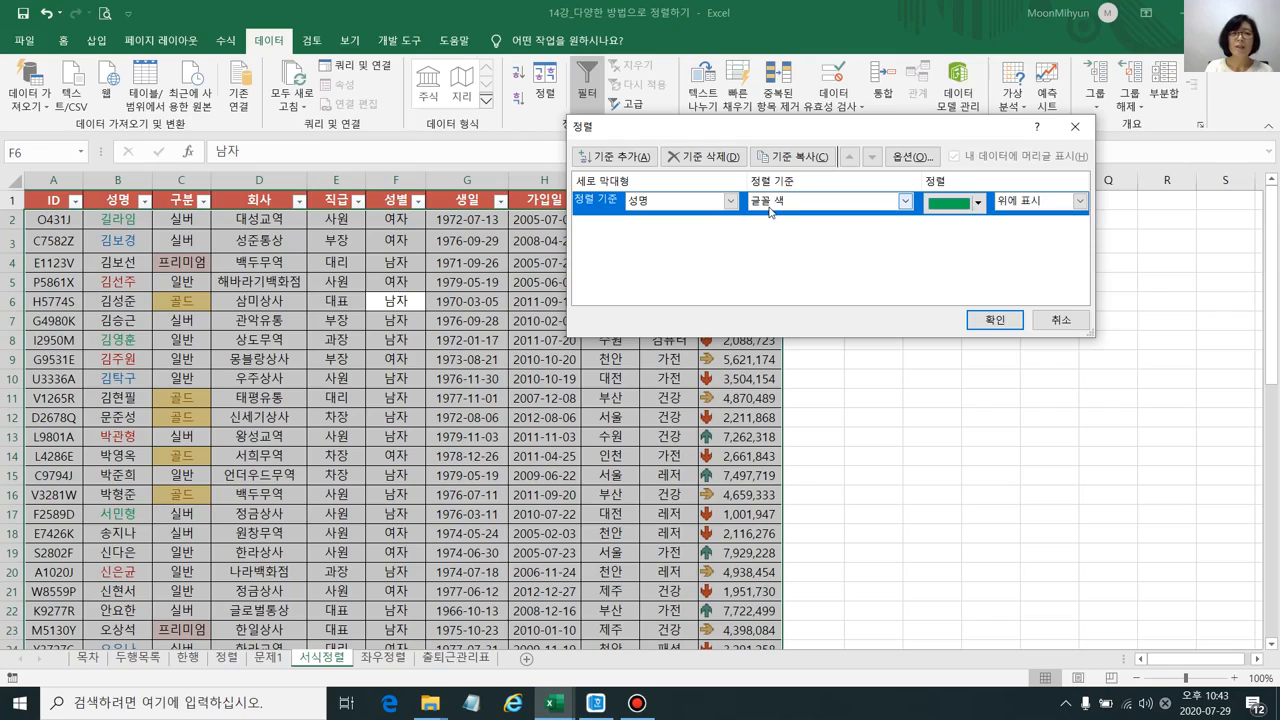
left_click(979, 203)
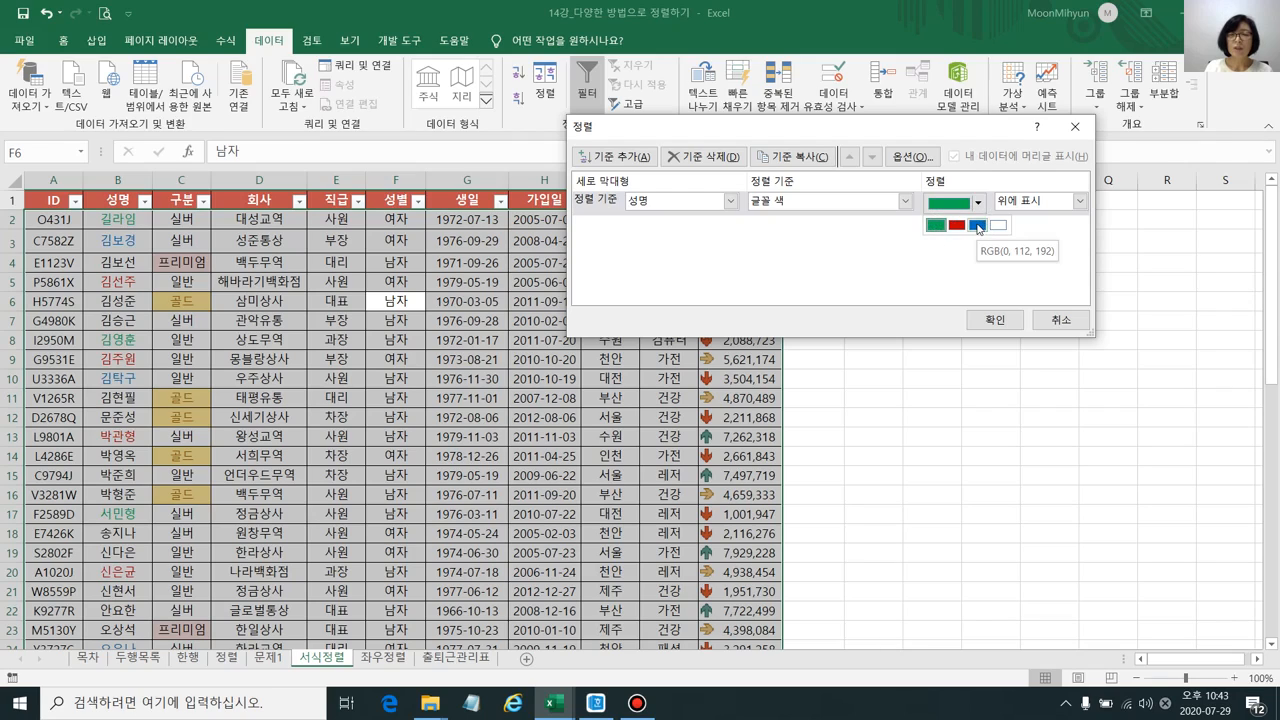
left_click(978, 227)
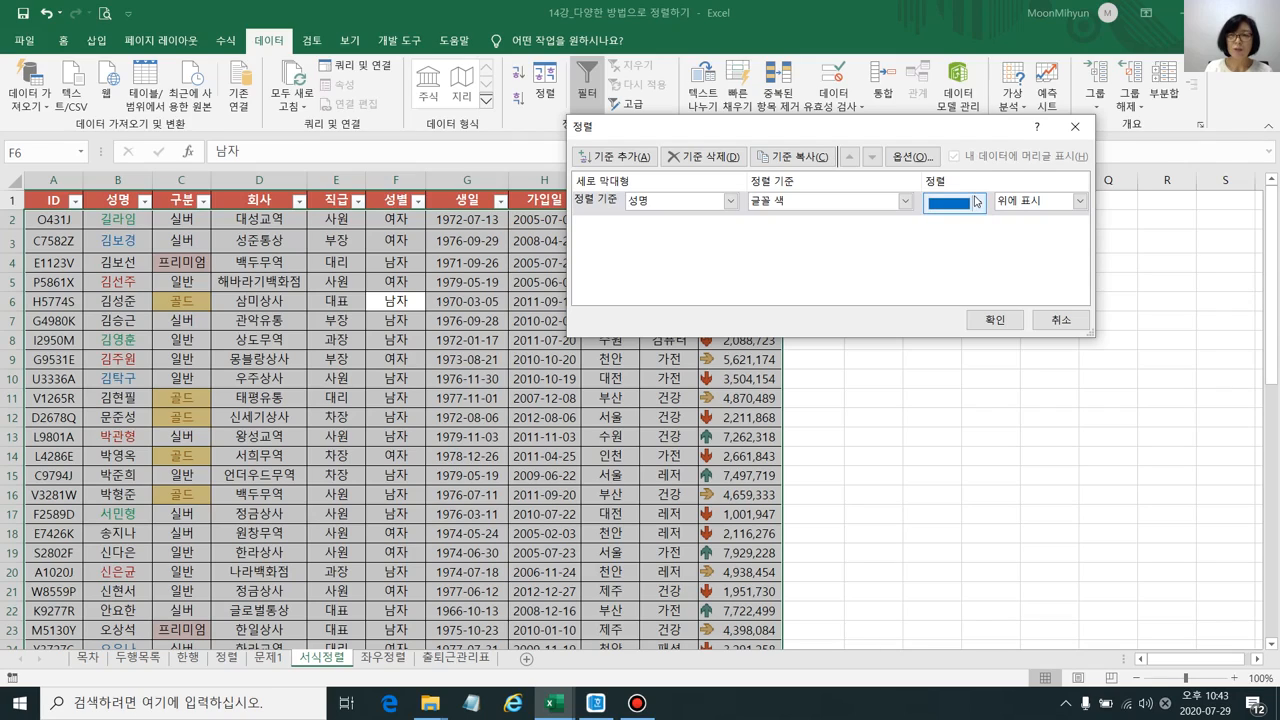
Copy the 성명 font color level twice to get three sort levels
left_click(620, 158)
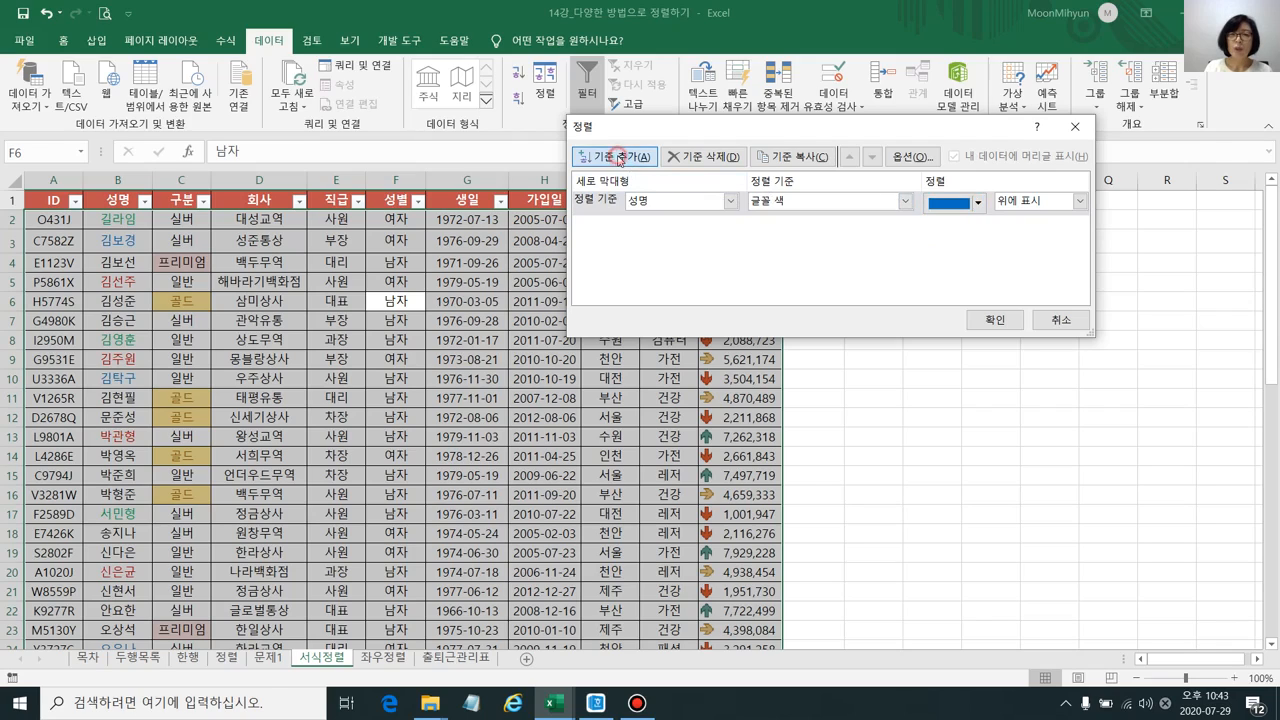
left_click(720, 160)
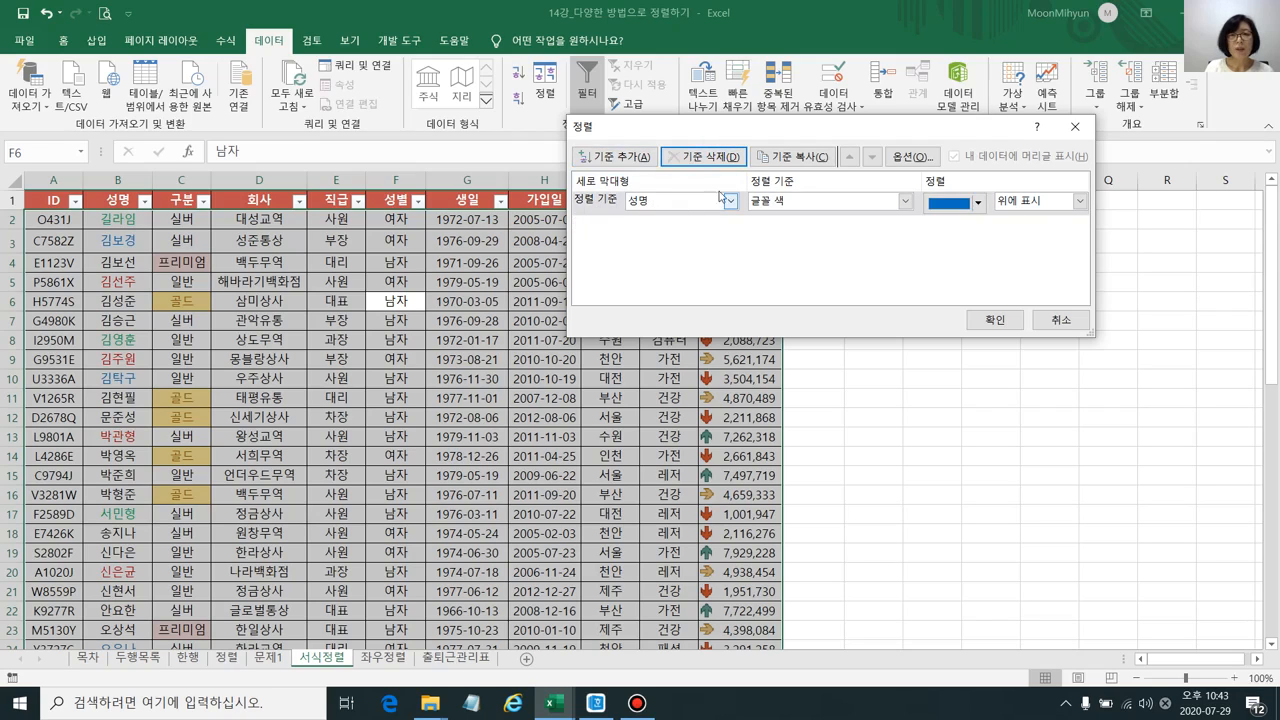
left_click(795, 158)
left_click(795, 158)
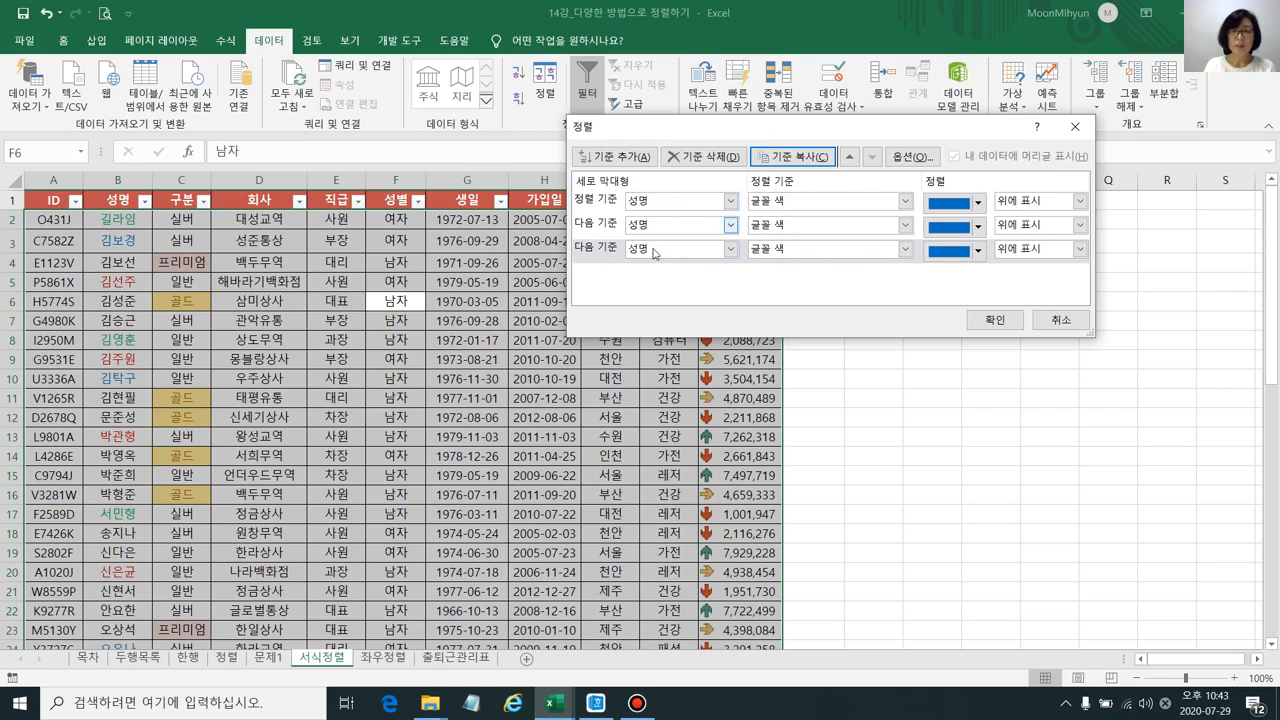
Set the second 성명 level's font color to green and the third's to red, and apply the sort
left_click(948, 250)
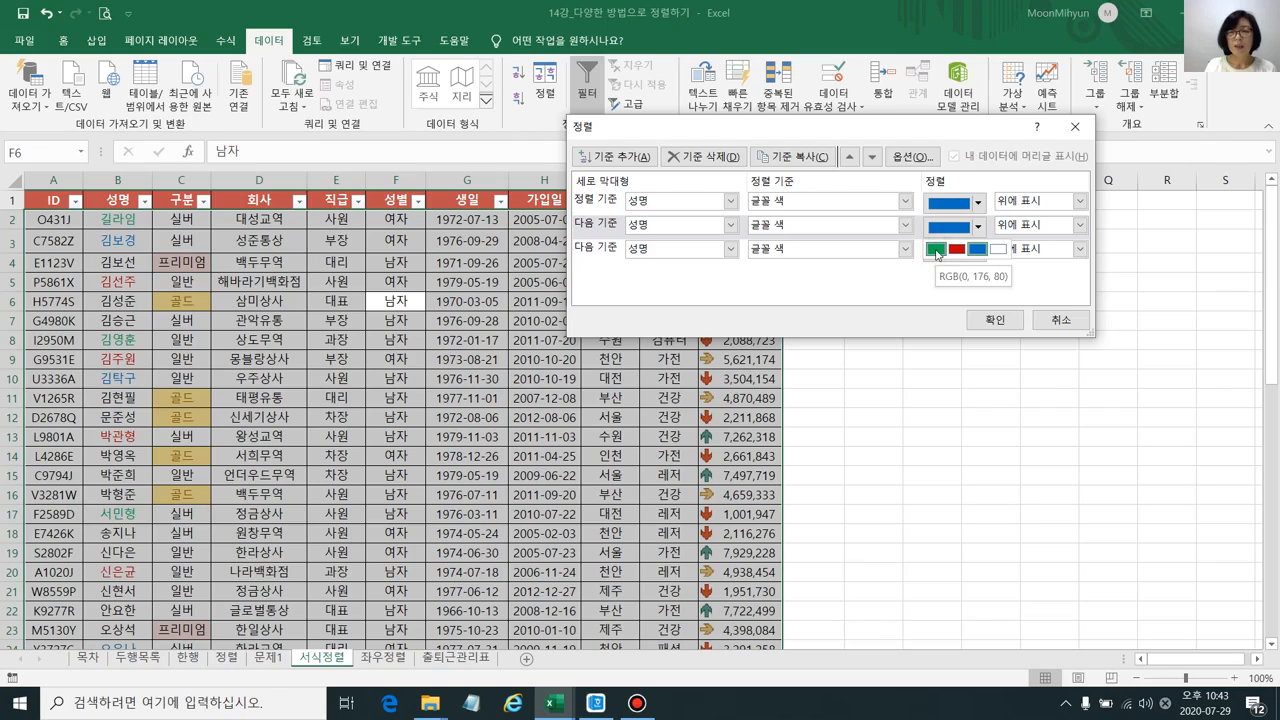
left_click(936, 250)
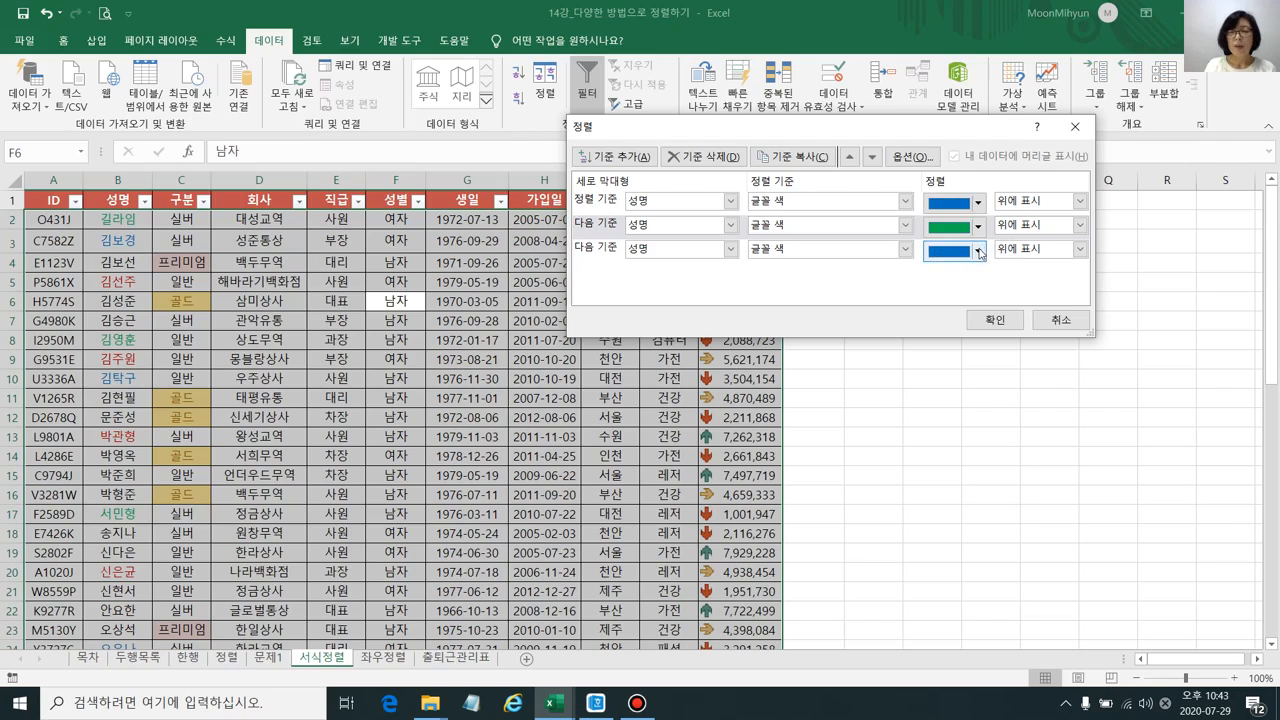
left_click(979, 252)
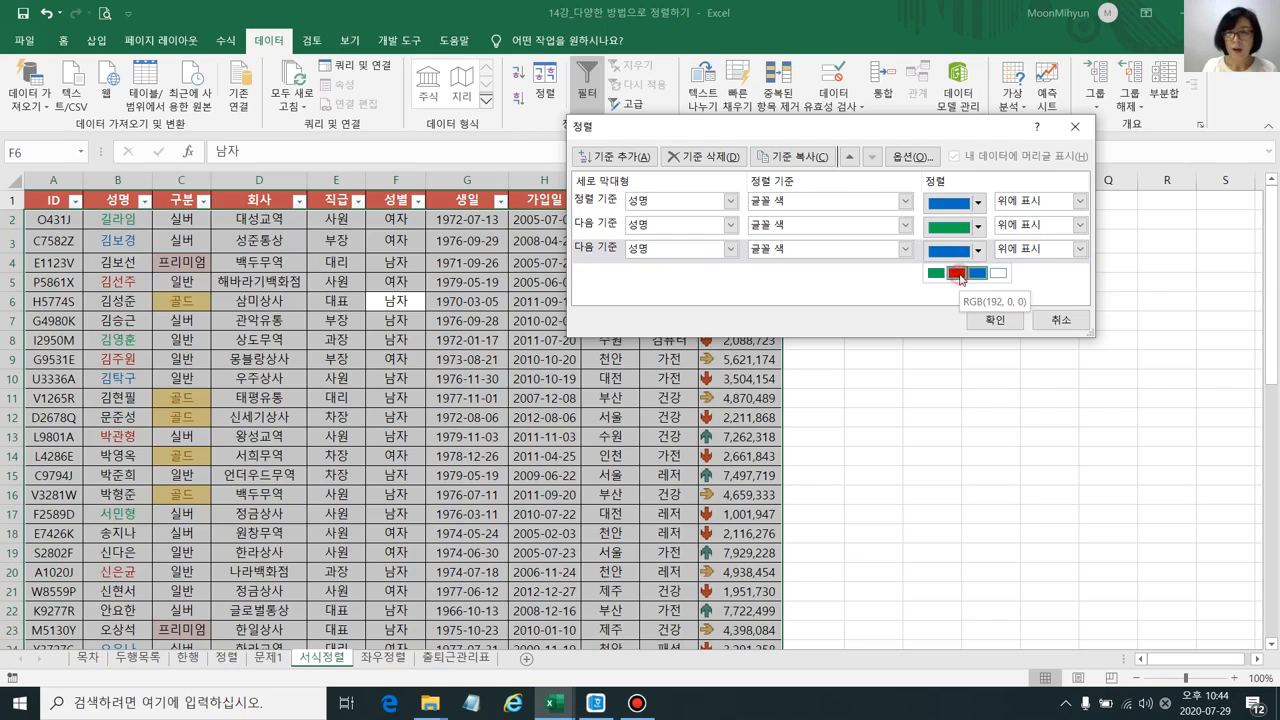
left_click(957, 273)
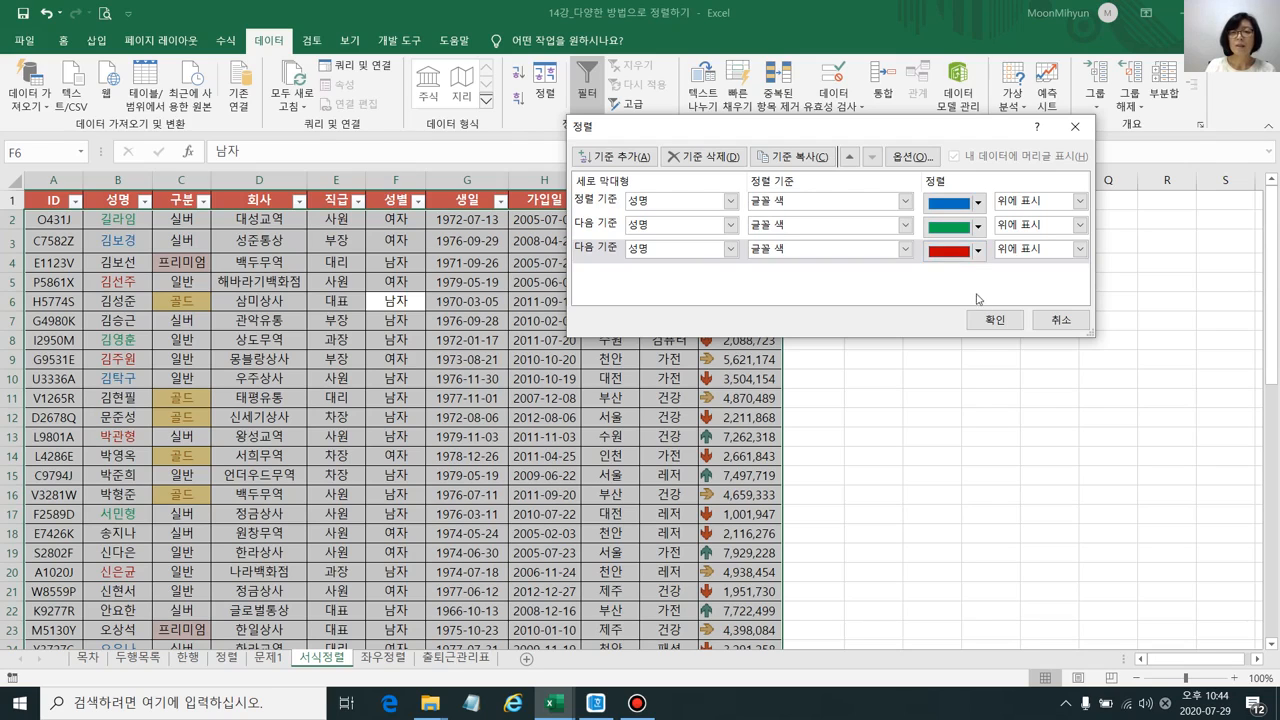
left_click(995, 320)
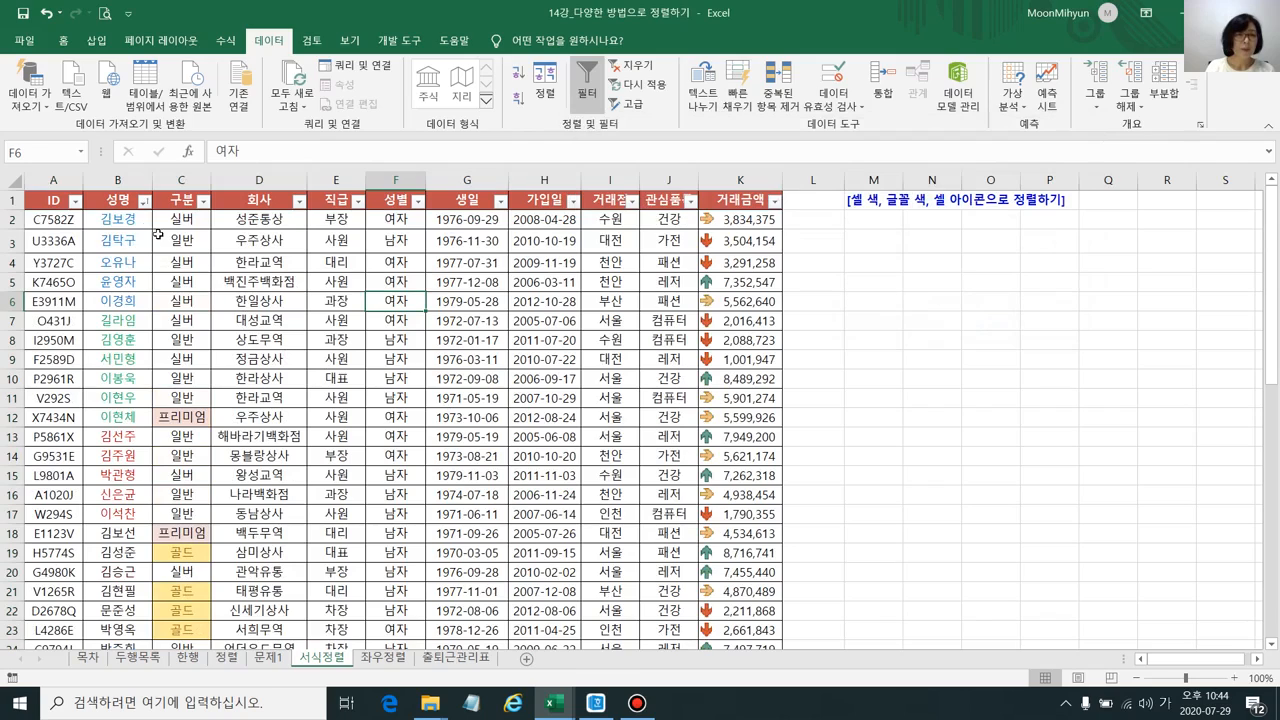
Check the font color order of the 성명 column in B2:B17
left_click_drag(128, 222, 125, 510)
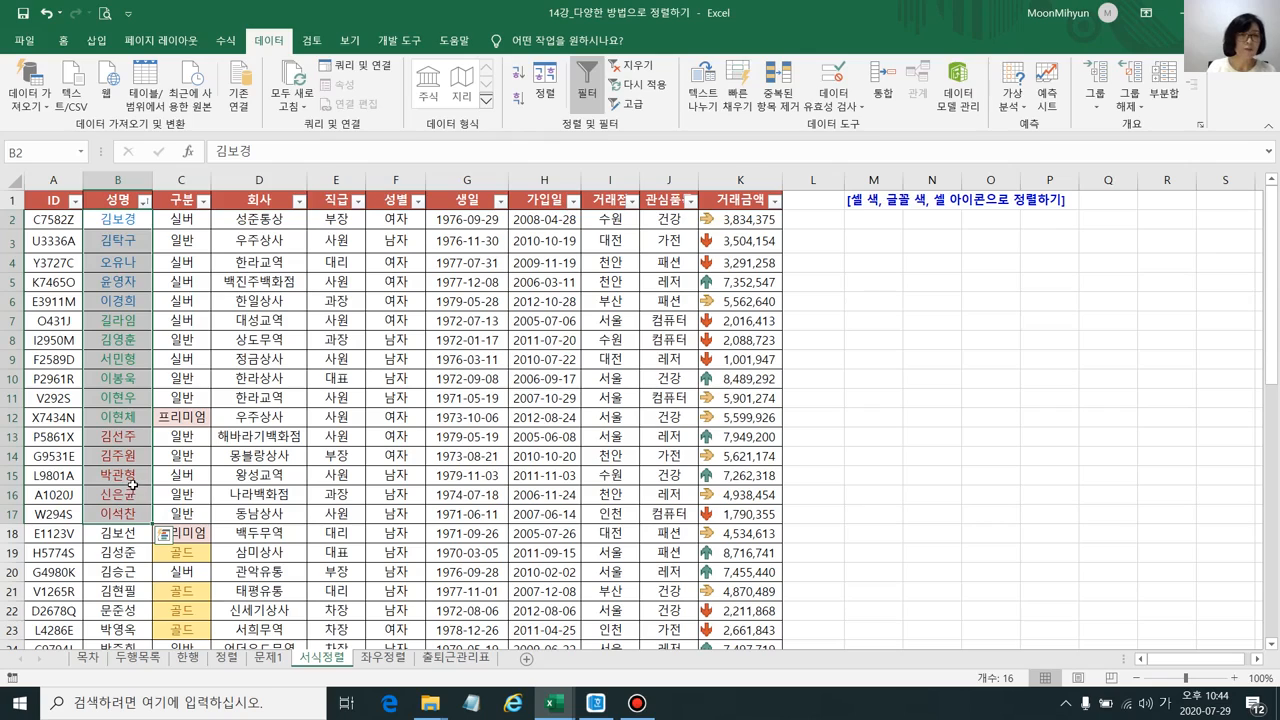
left_click(331, 463)
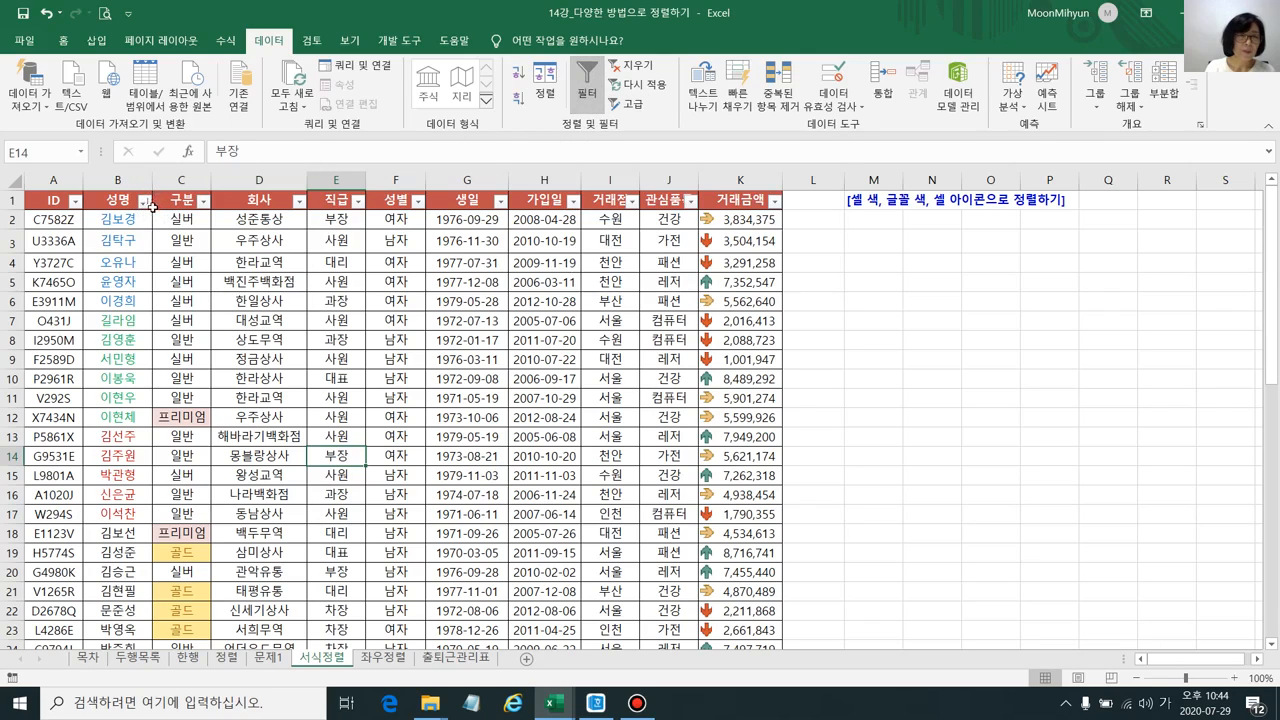
left_click(330, 255)
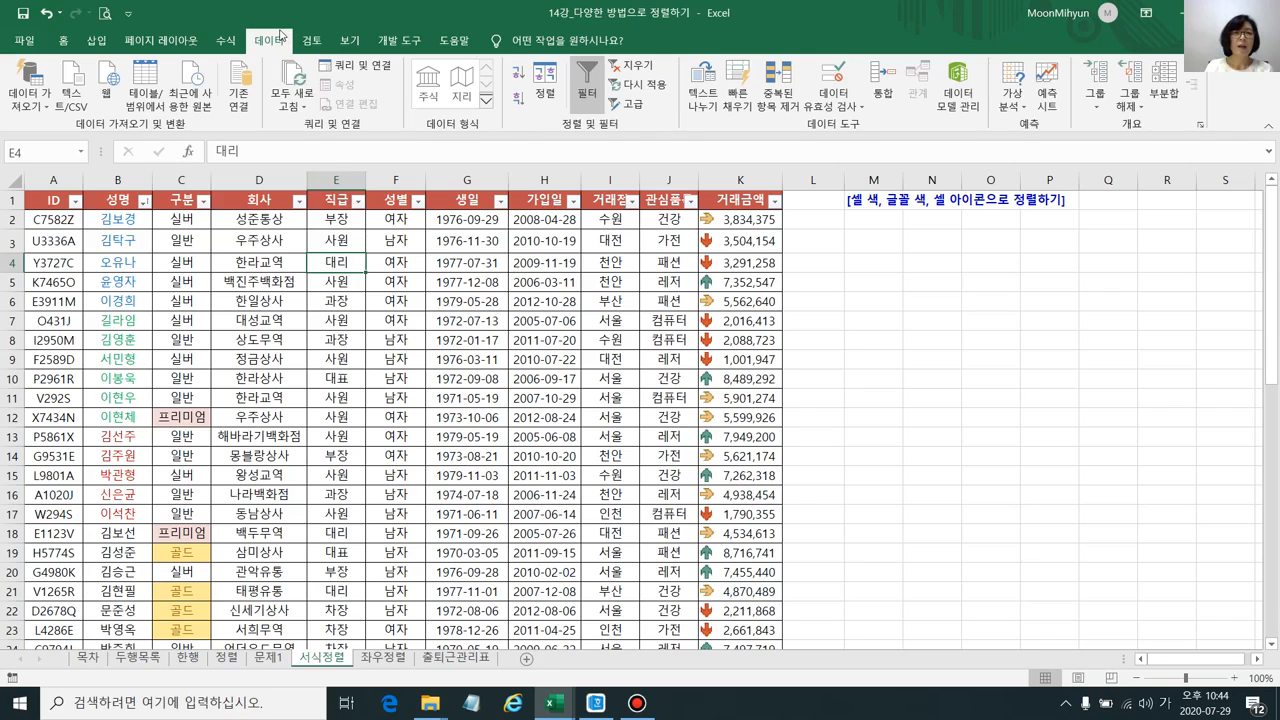
Remove the blue and green 성명 levels from the table's sort settings
left_click(545, 80)
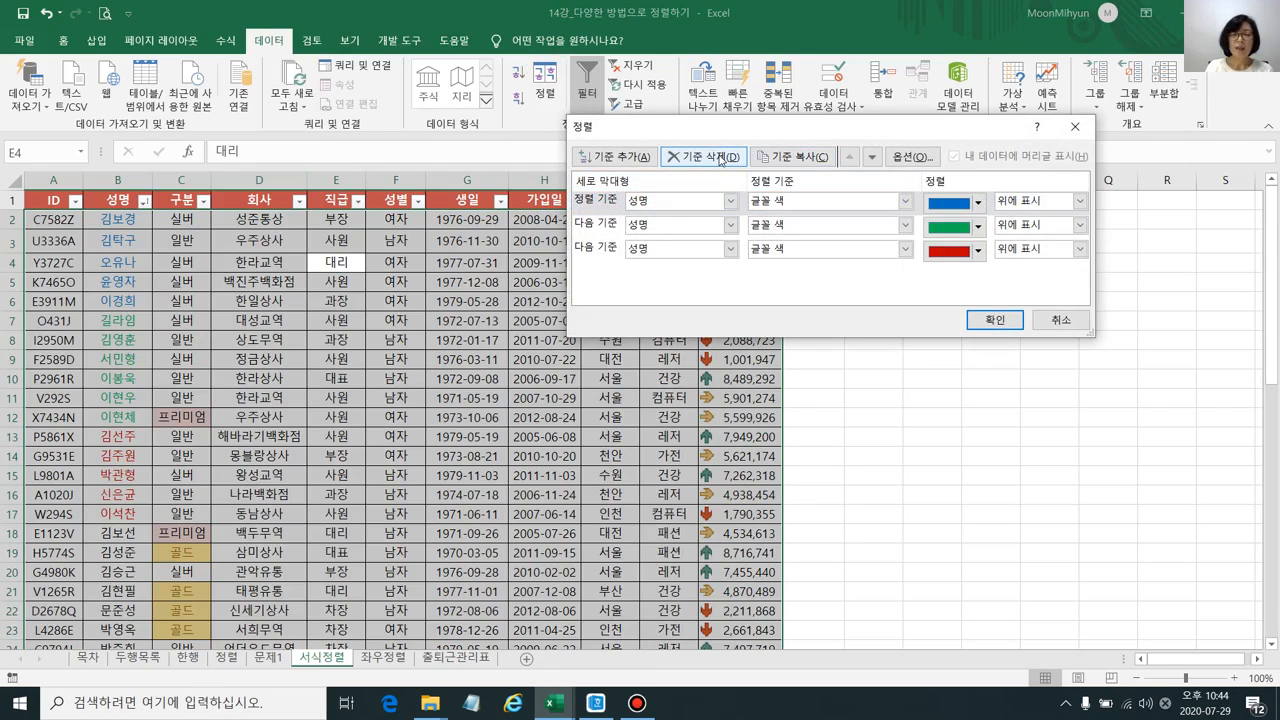
left_click(721, 158)
left_click(721, 158)
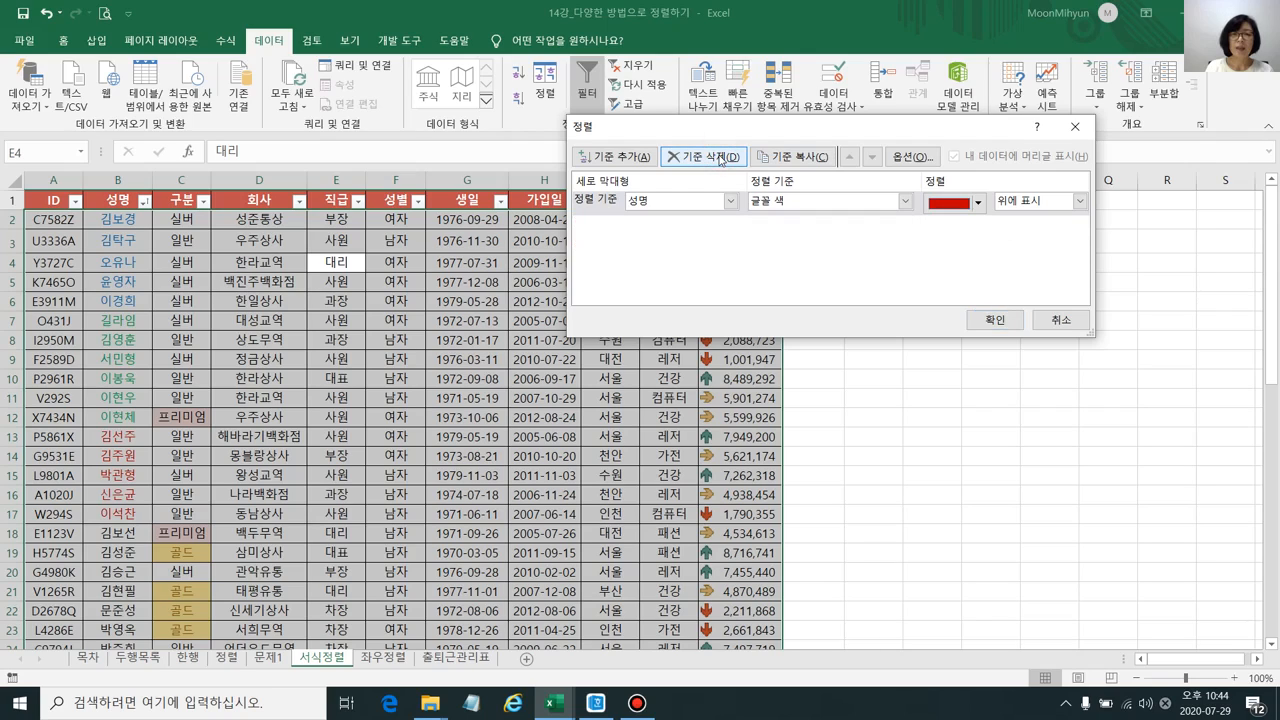
Change the remaining sort level to 구분 by cell color, with pink on top
left_click(730, 201)
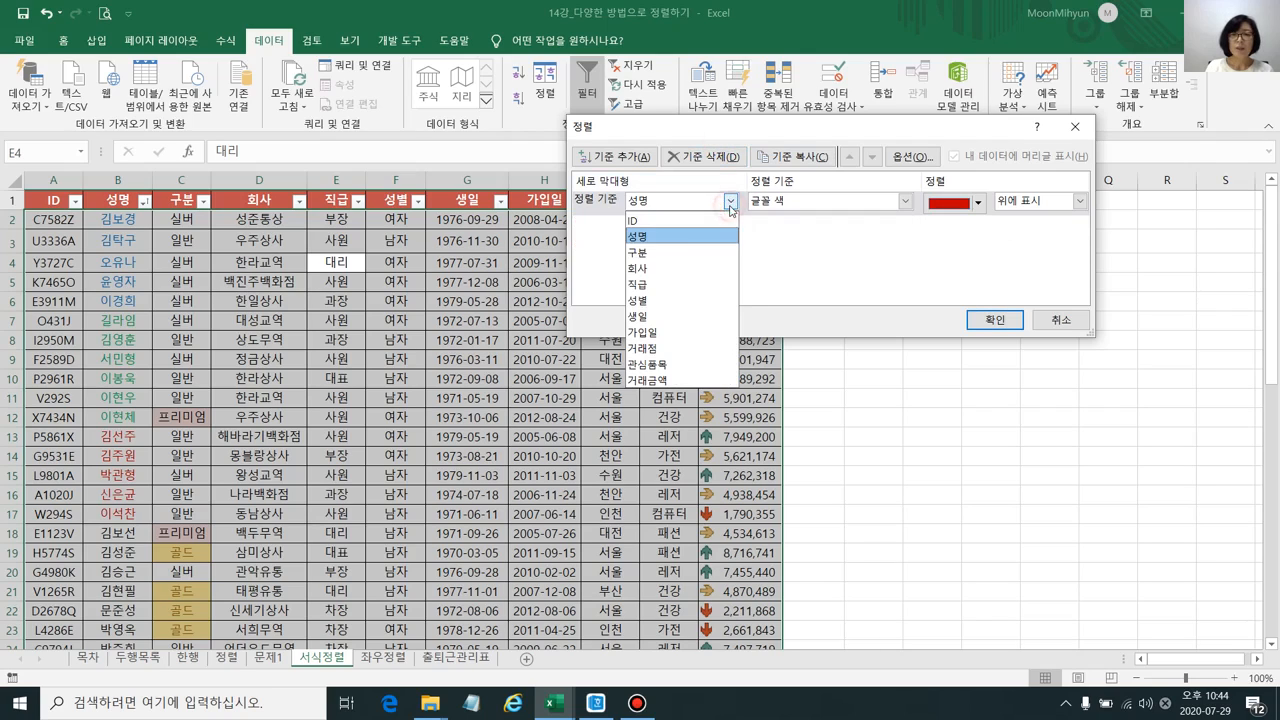
left_click(669, 253)
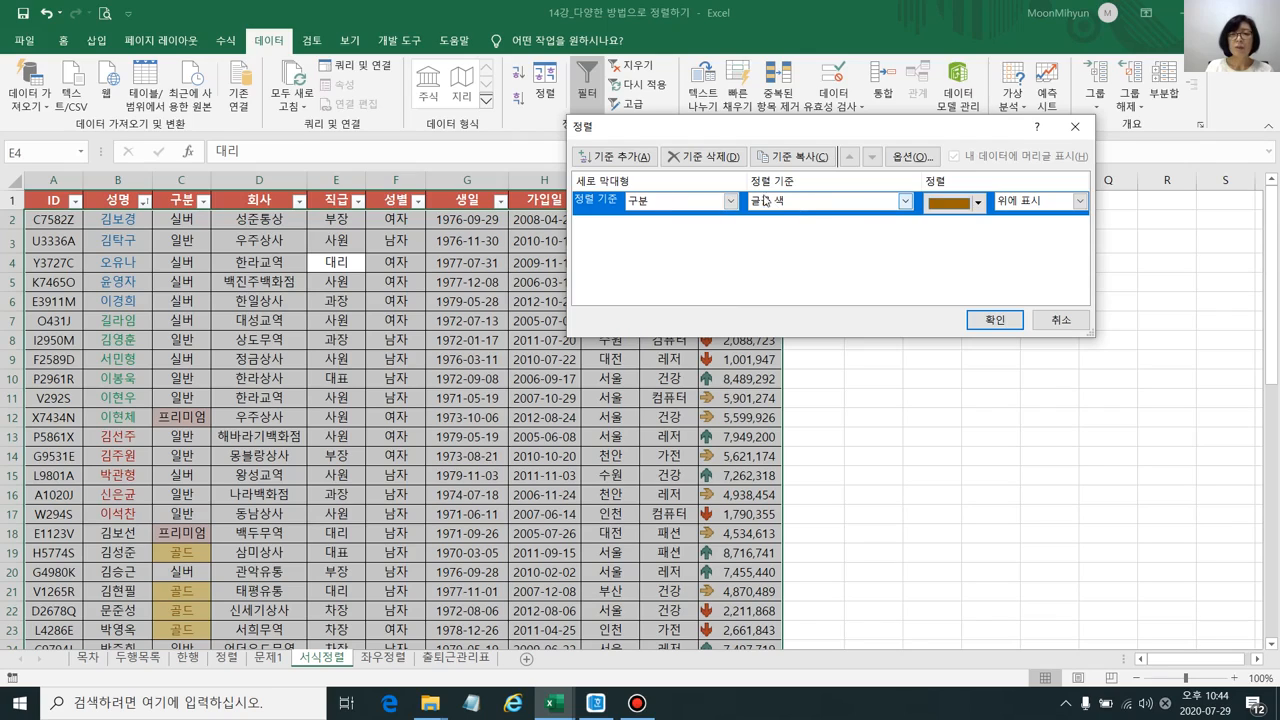
left_click(906, 202)
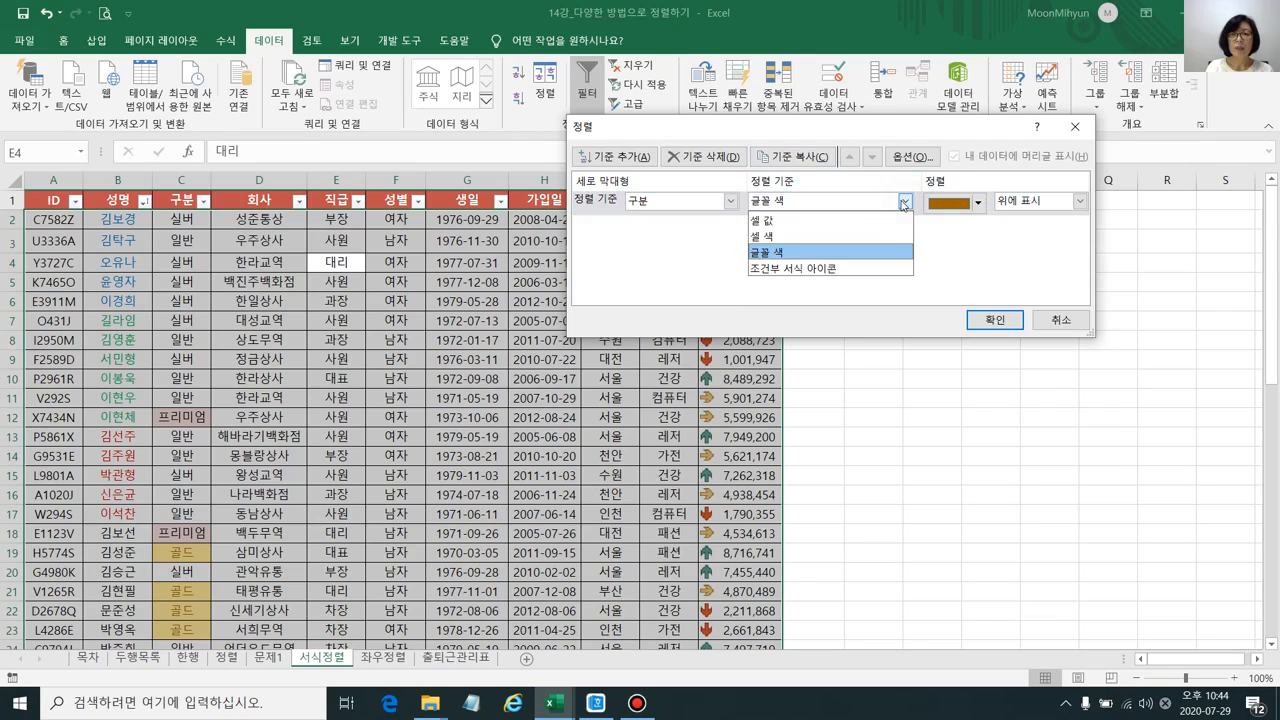
left_click(826, 238)
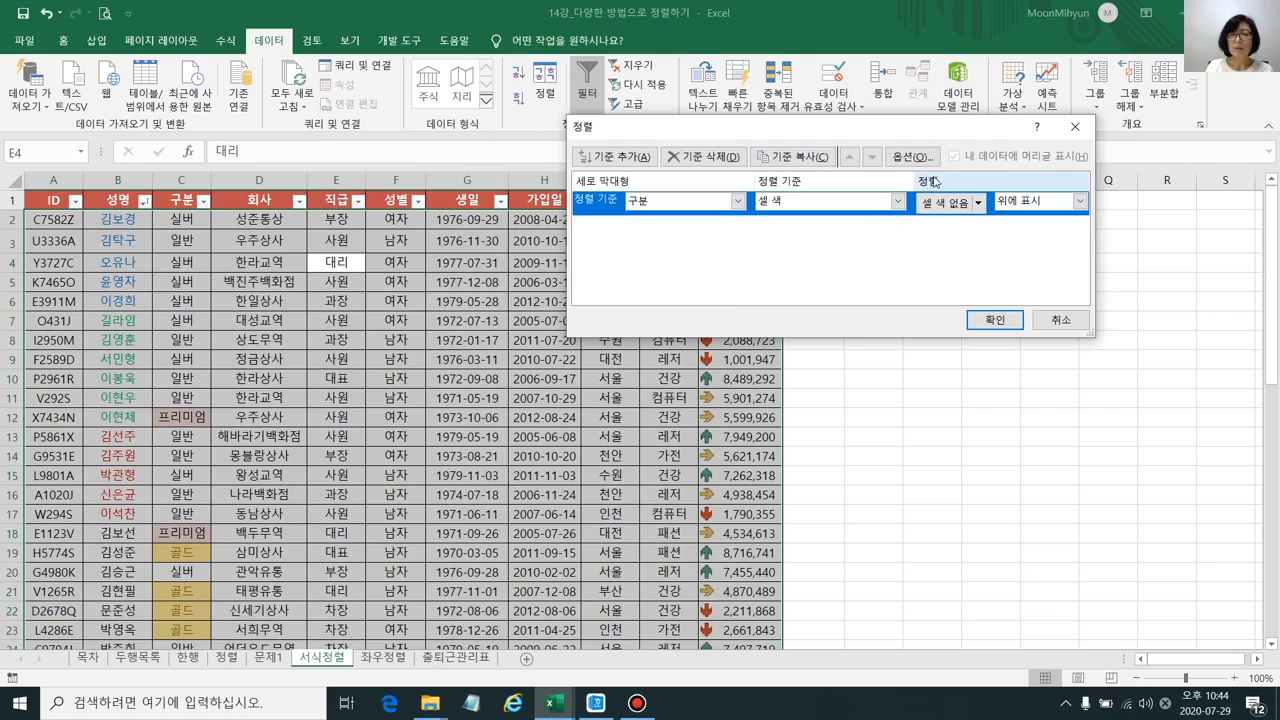
left_click(980, 203)
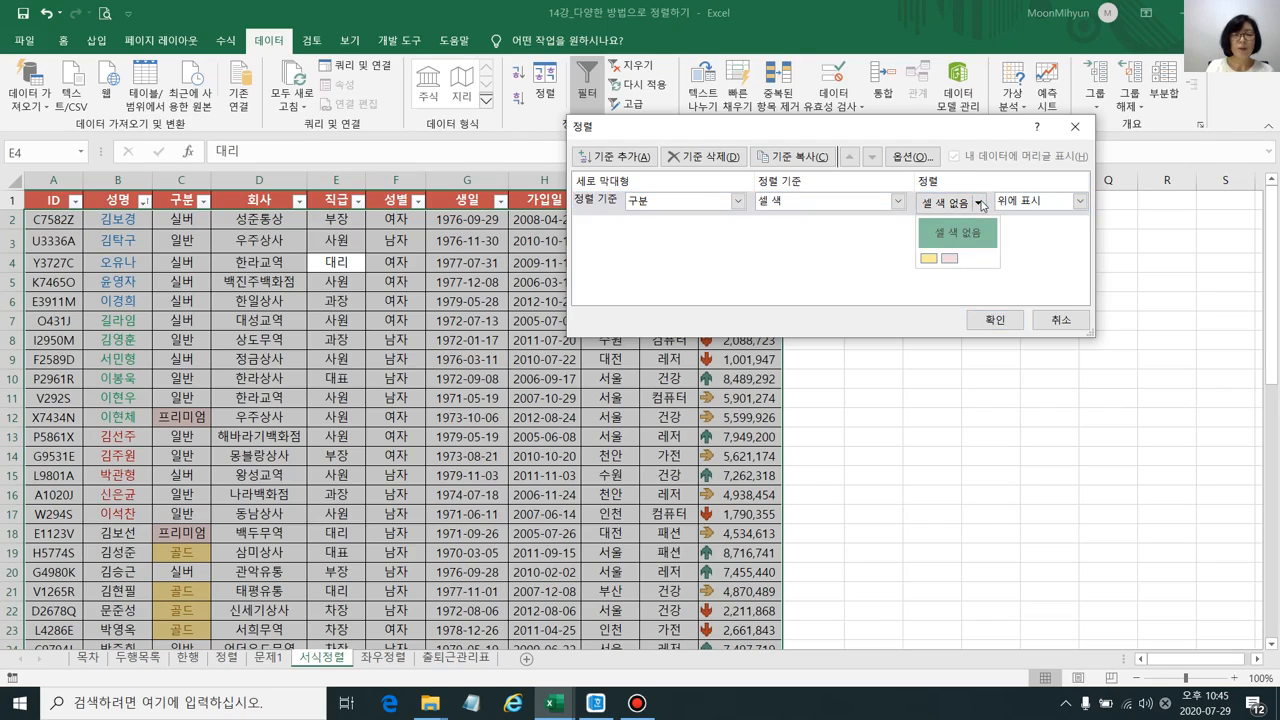
left_click(950, 260)
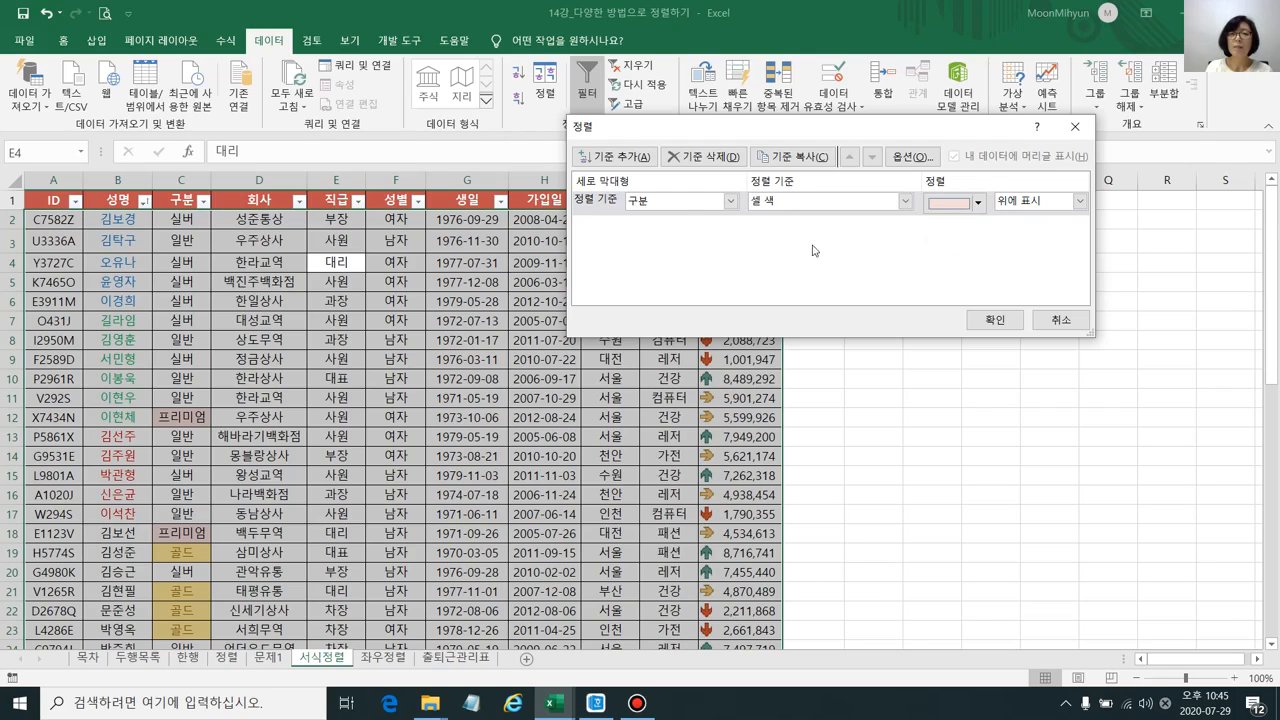
Add a second level sorting 구분 by cell color with yellow on top, and apply the sort
left_click(634, 158)
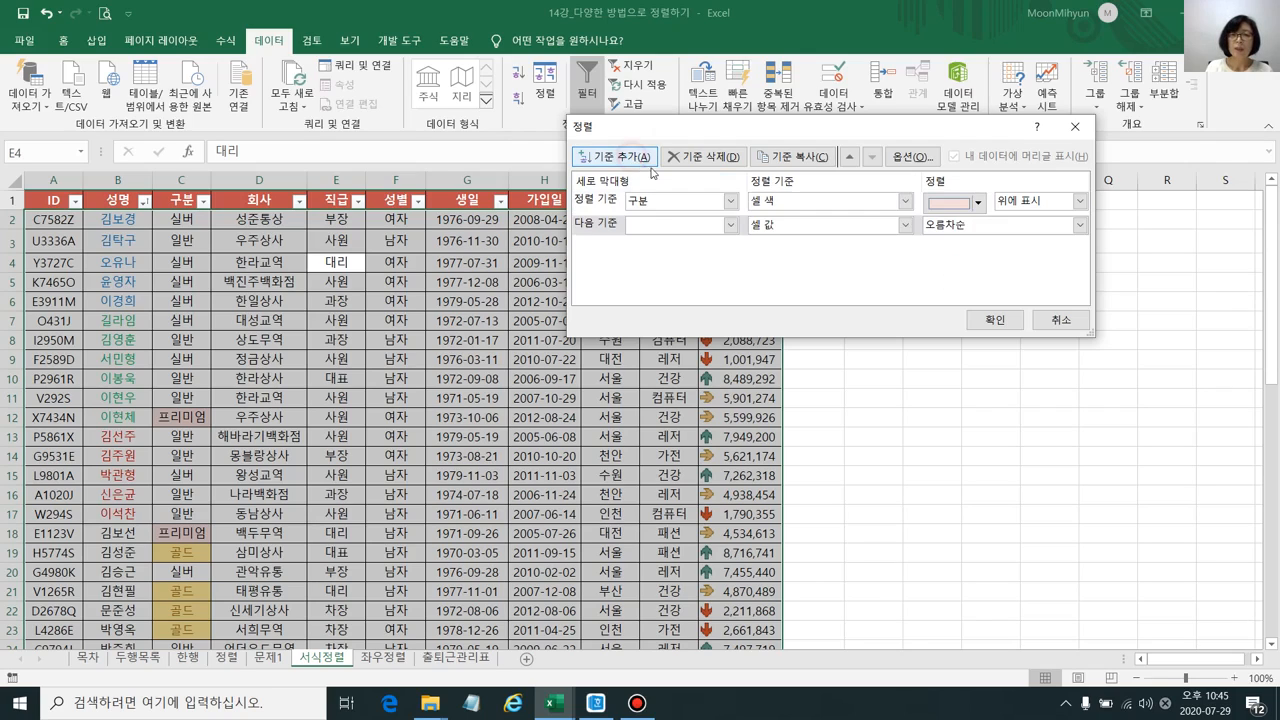
left_click(730, 225)
left_click(675, 277)
left_click(905, 225)
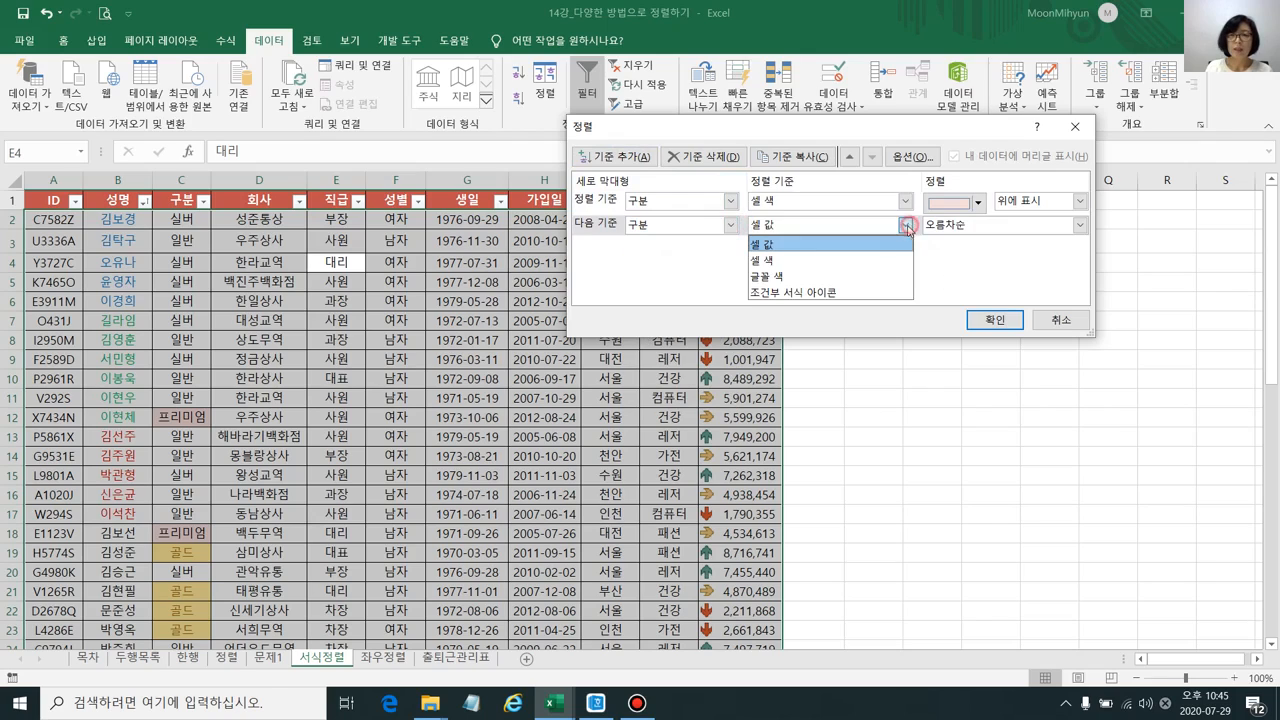
left_click(816, 262)
left_click(950, 226)
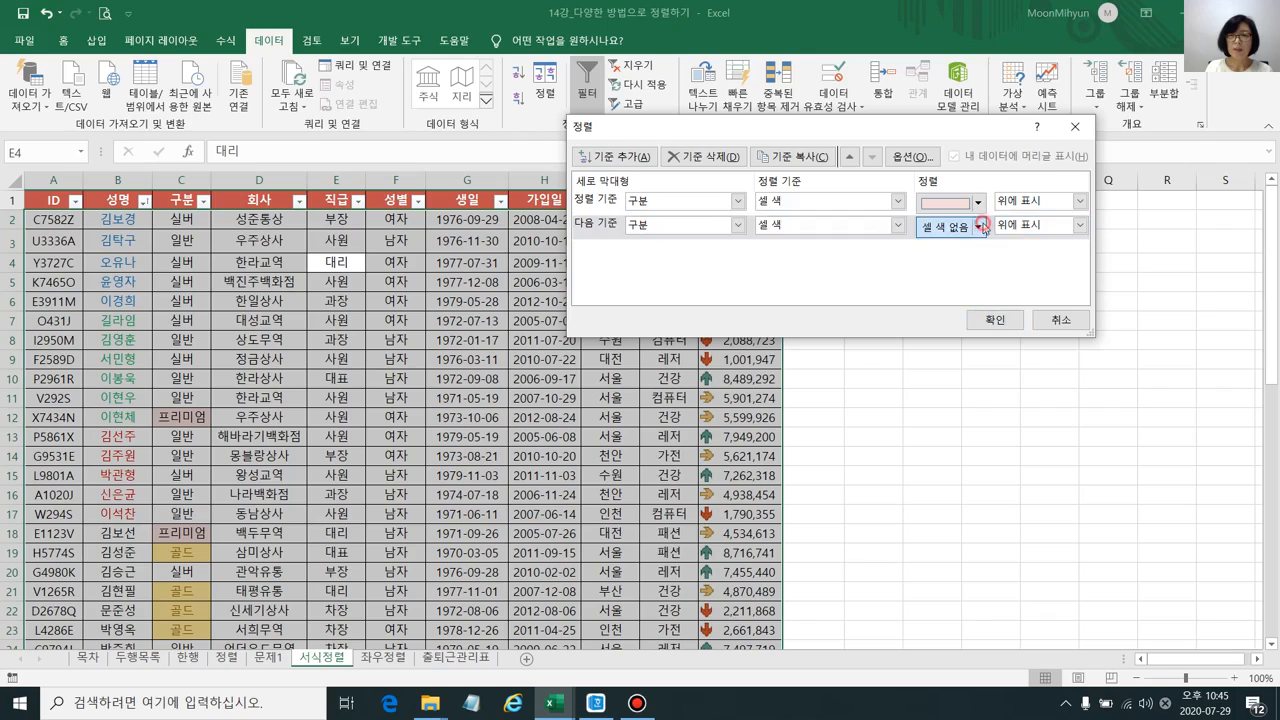
left_click(927, 283)
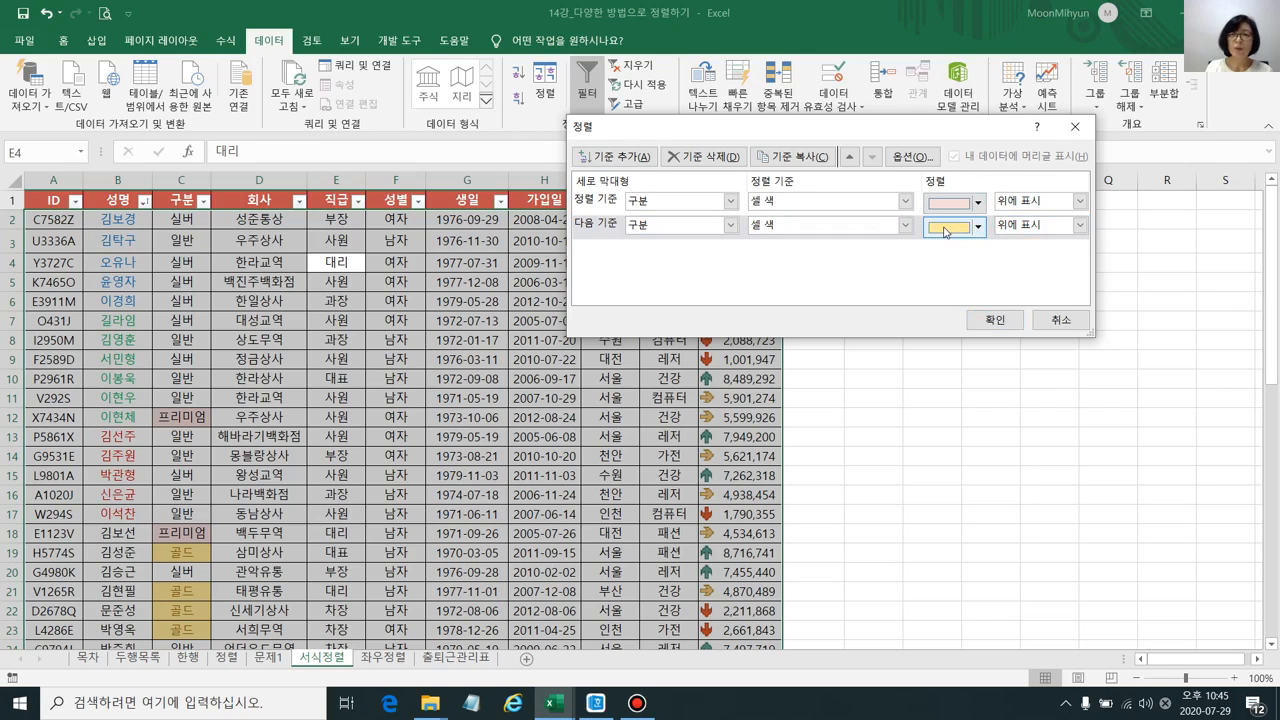
left_click(985, 319)
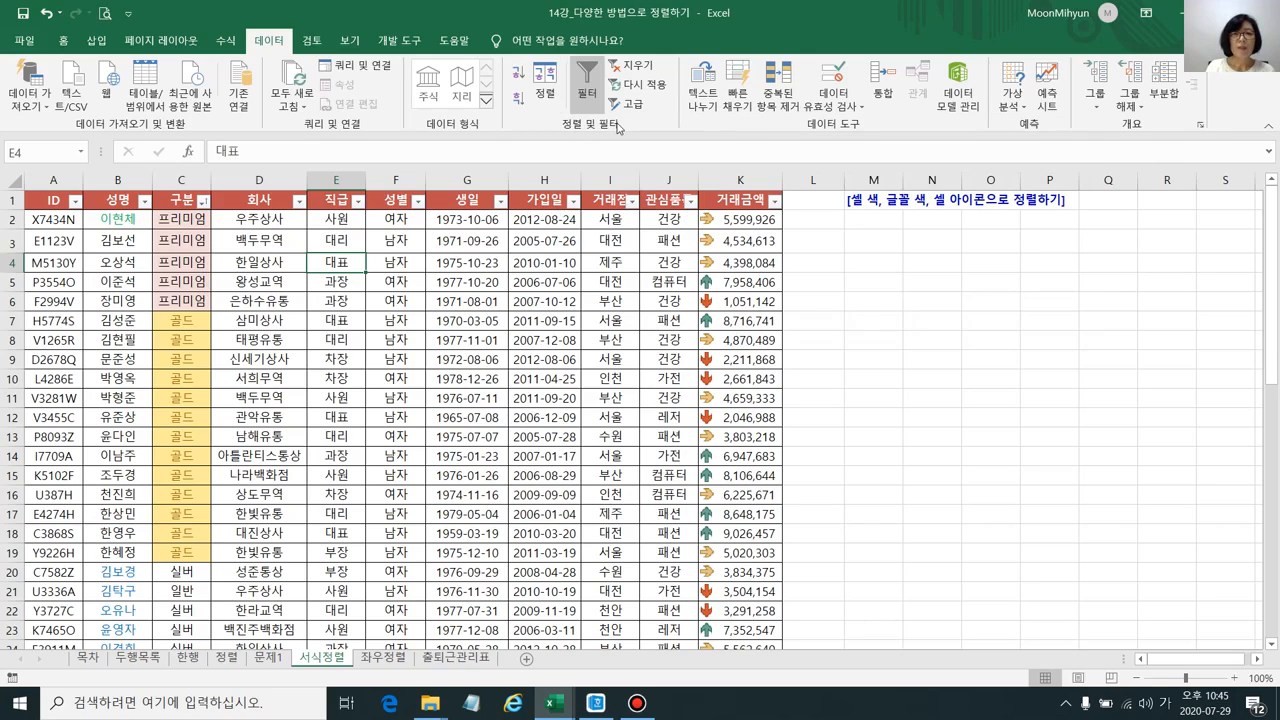
Change the table's first sort level to 거래금액 by conditional formatting icon, with the green up arrow on top
left_click(544, 85)
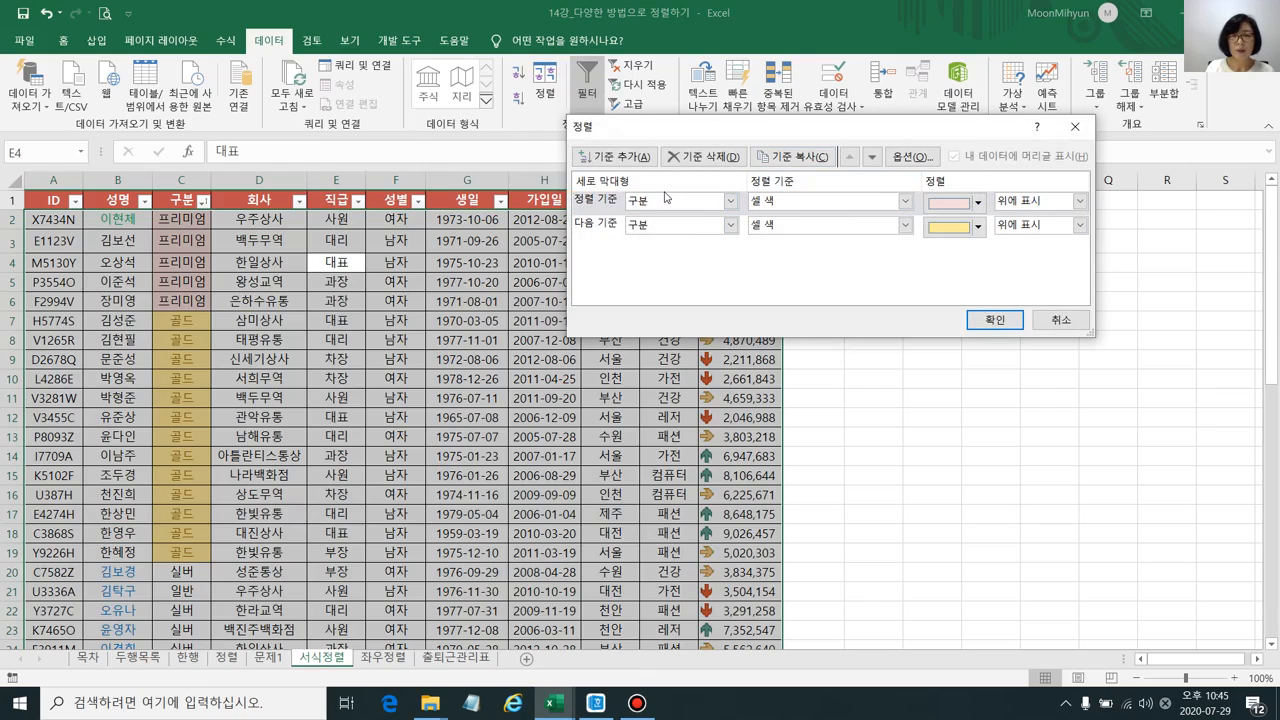
left_click(731, 203)
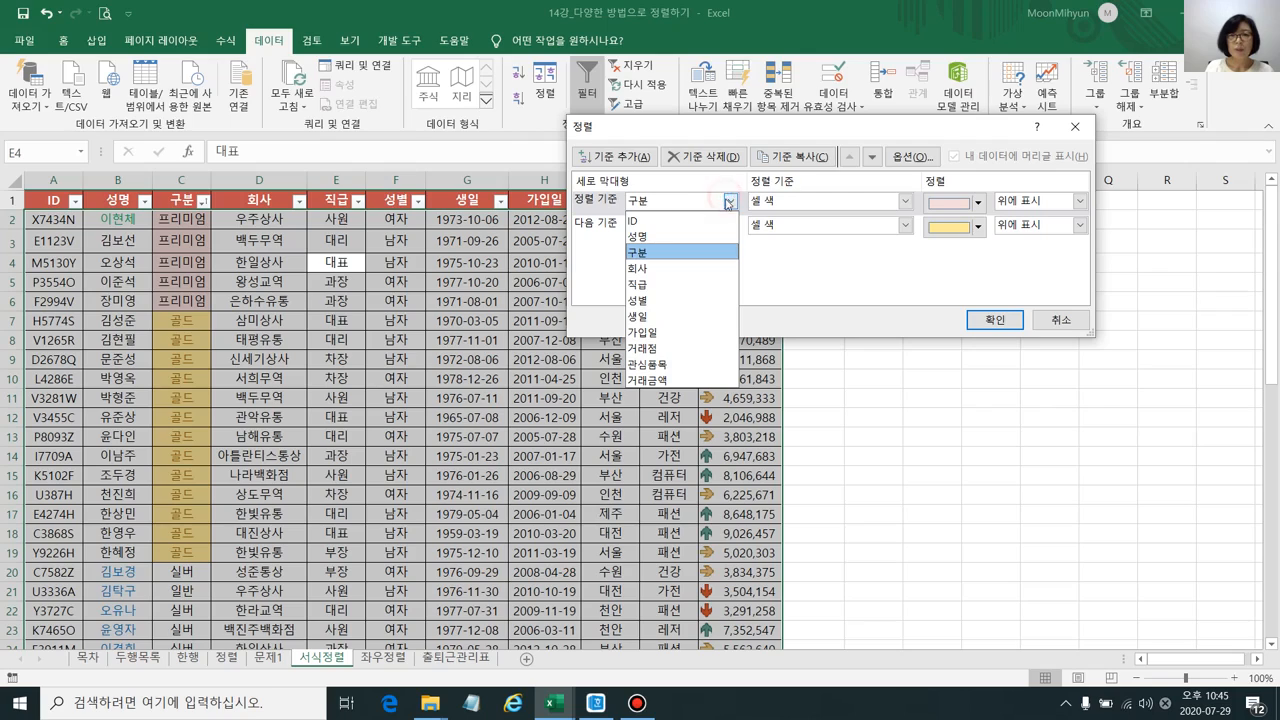
left_click(690, 380)
left_click(898, 201)
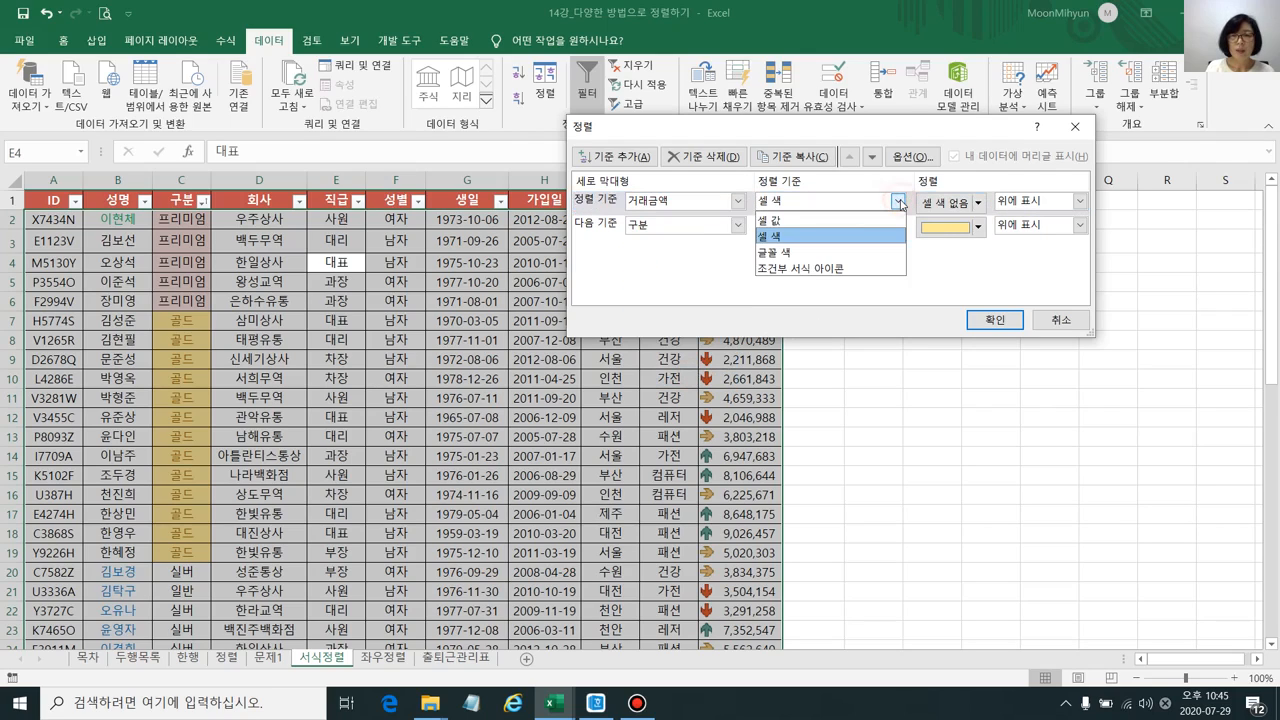
left_click(842, 270)
Change the second sort level to 거래금액 by conditional formatting icon with the yellow right arrow on top, and apply the sort
left_click(738, 230)
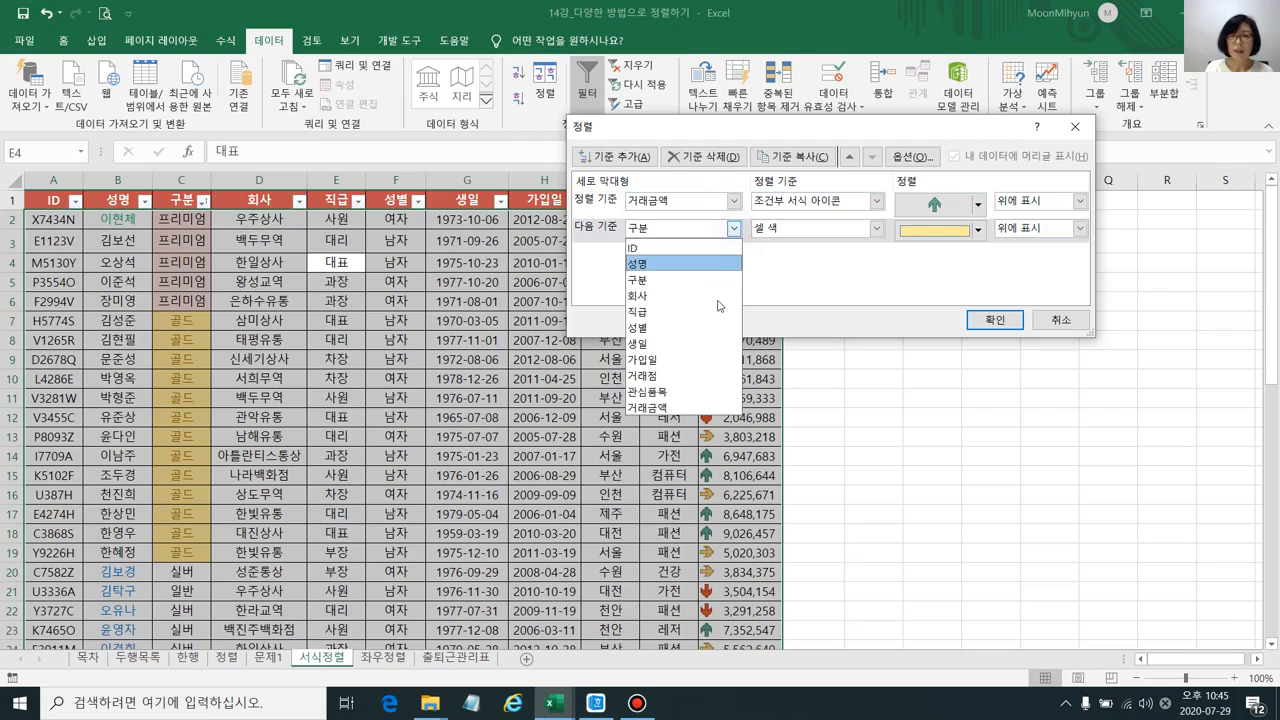
left_click(684, 402)
left_click(877, 228)
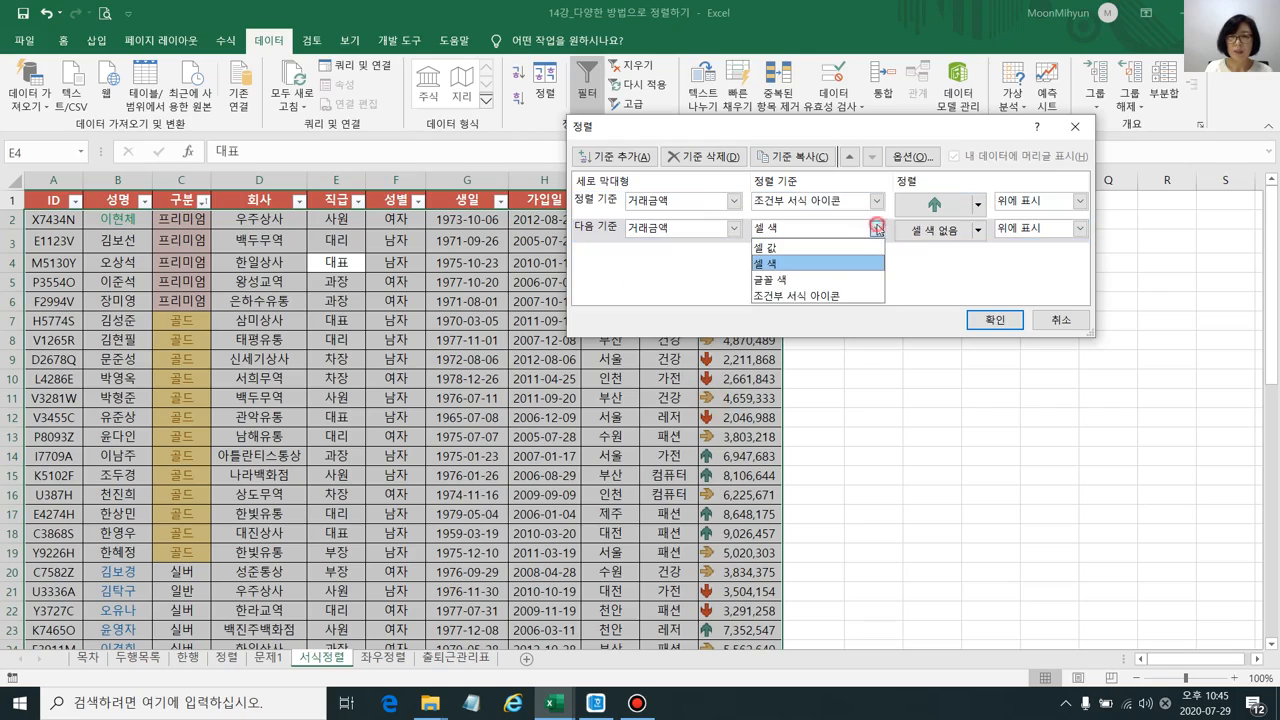
left_click(838, 290)
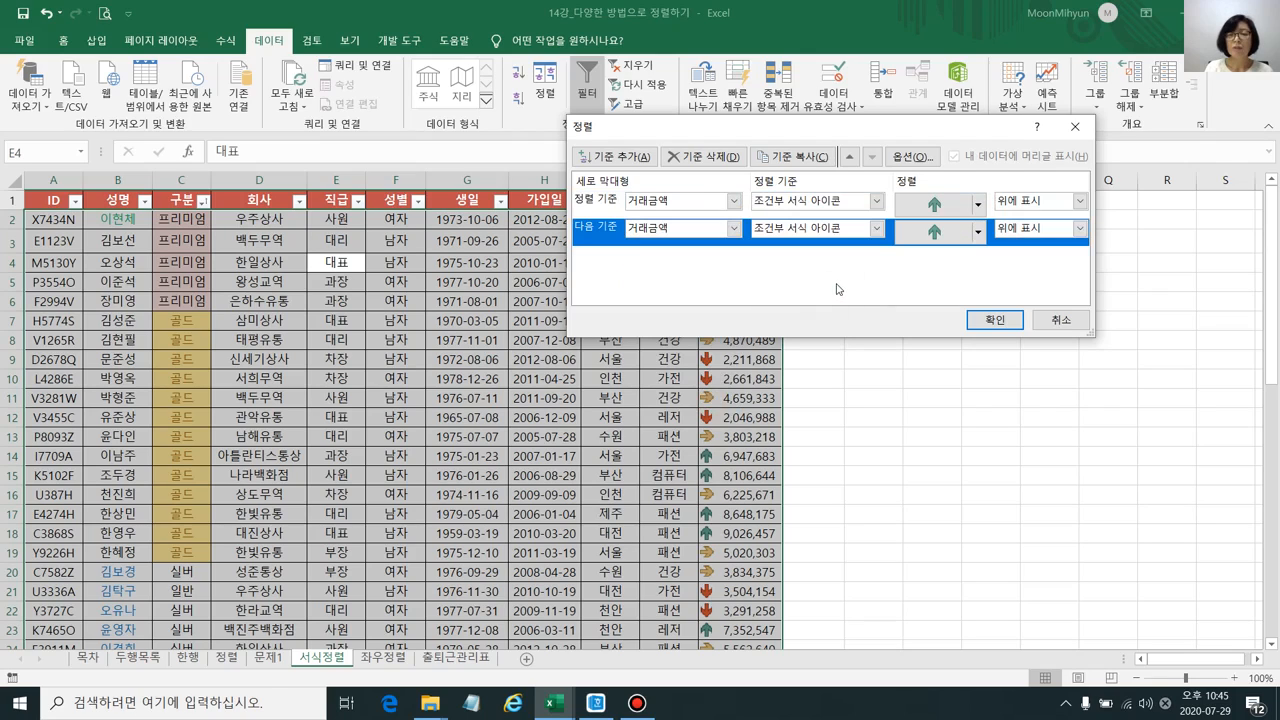
left_click(977, 231)
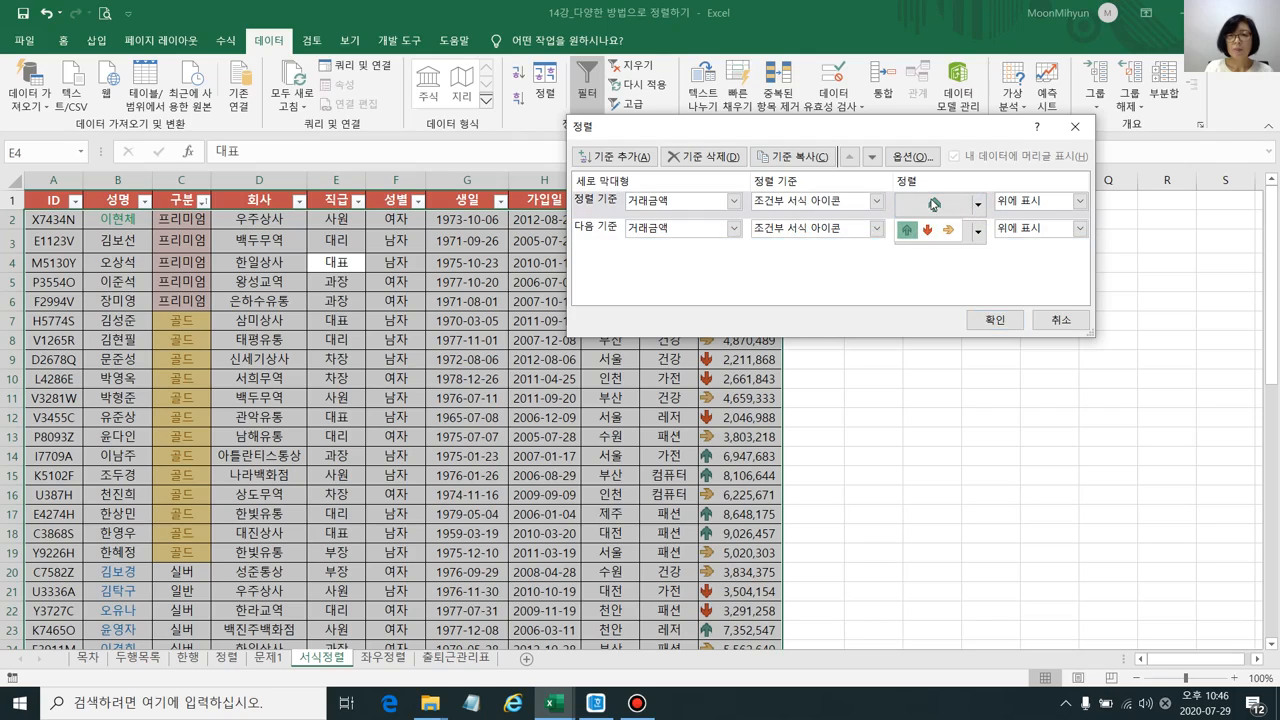
left_click(979, 203)
left_click(977, 231)
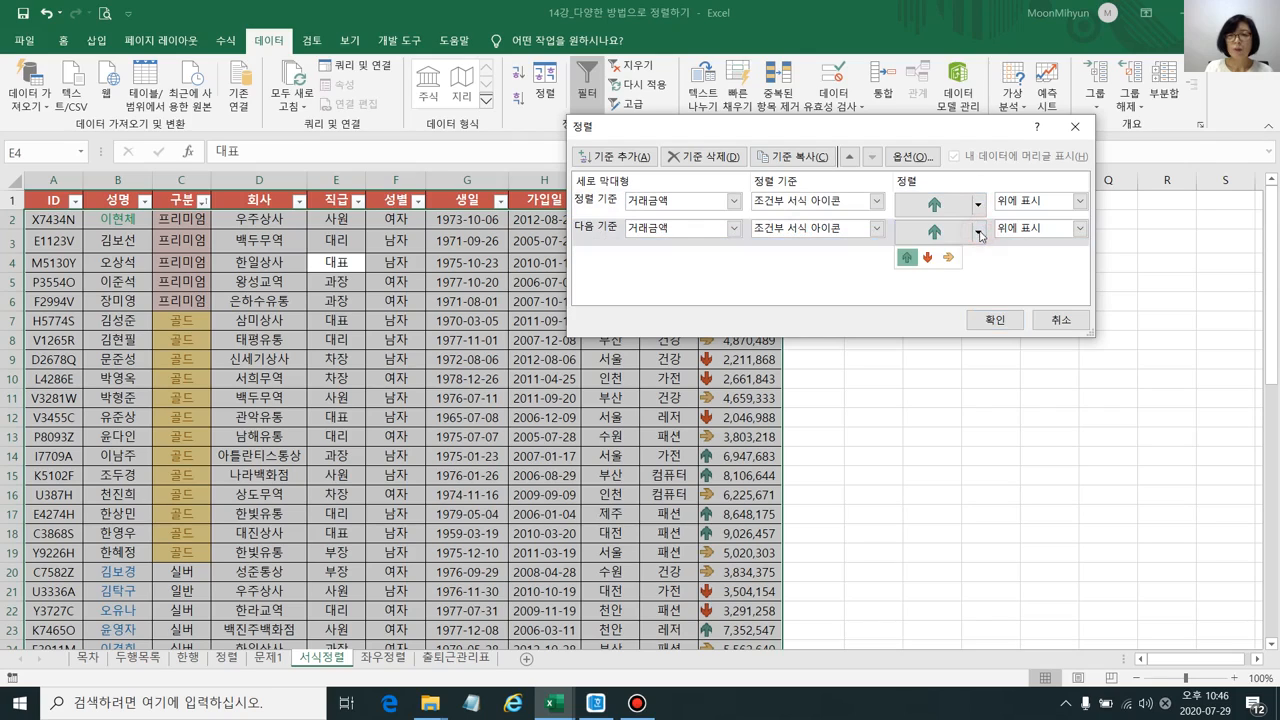
left_click(957, 258)
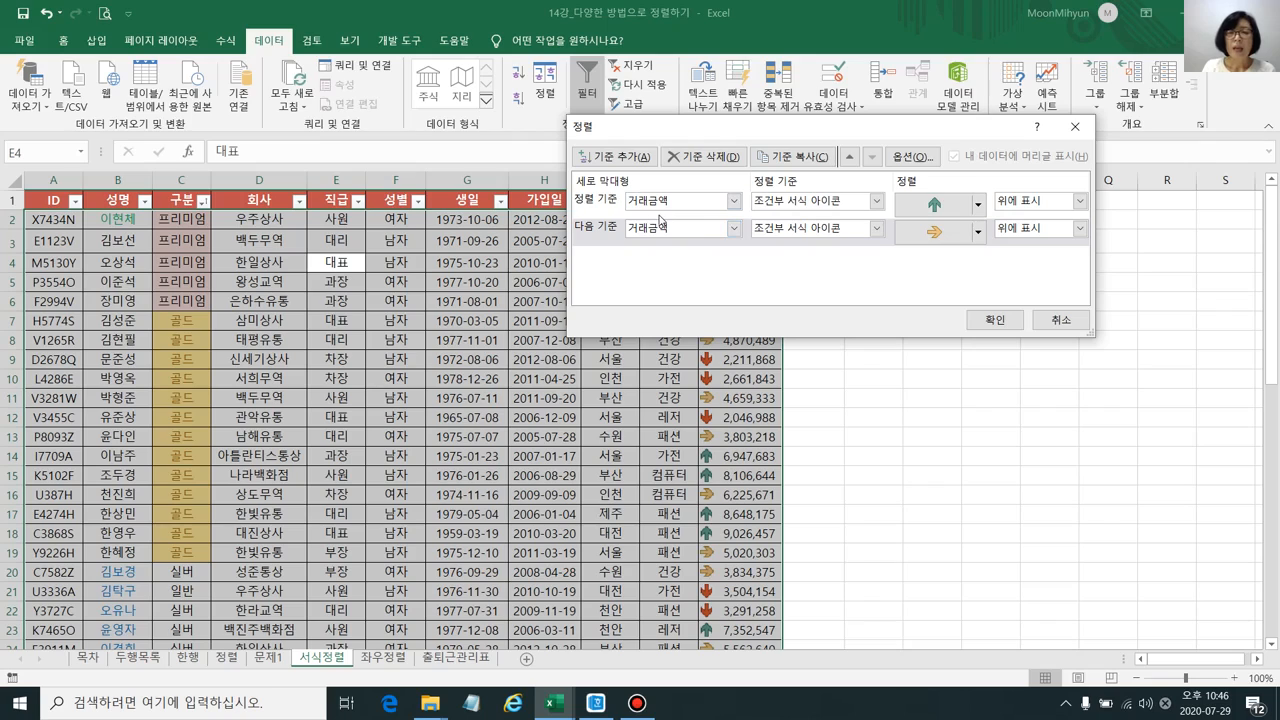
left_click(952, 199)
left_click(953, 203)
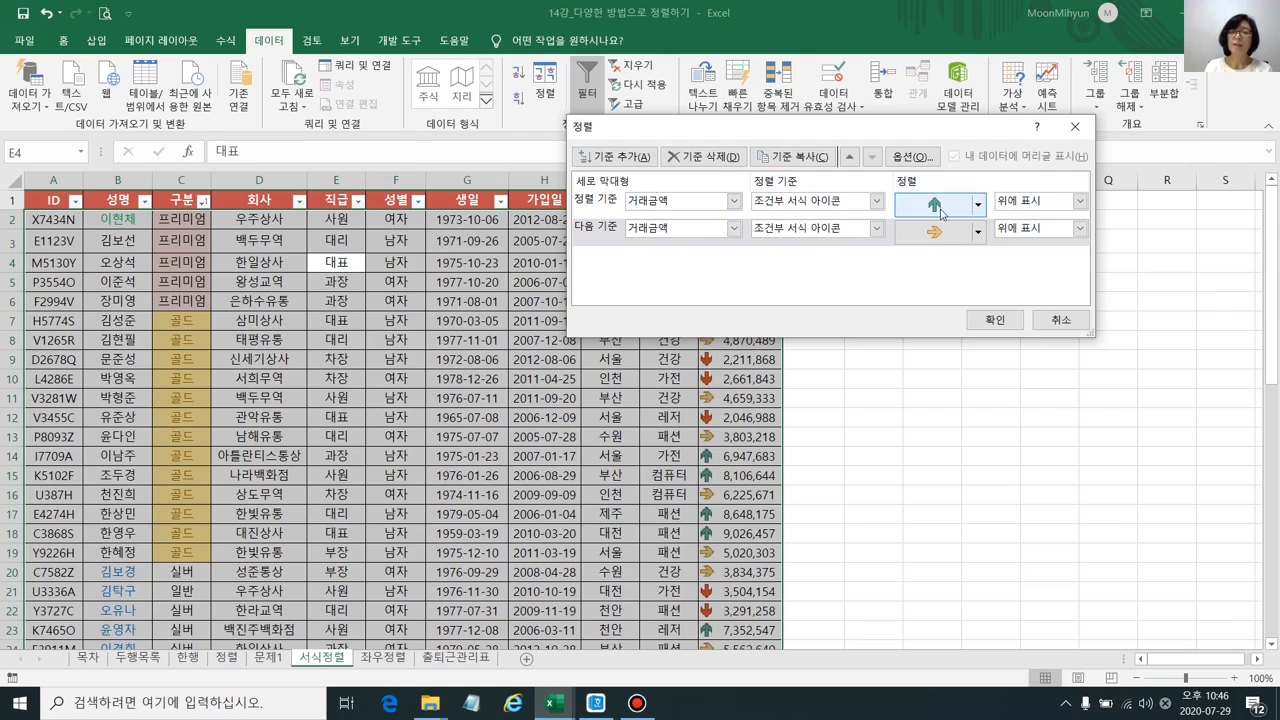
left_click(934, 232)
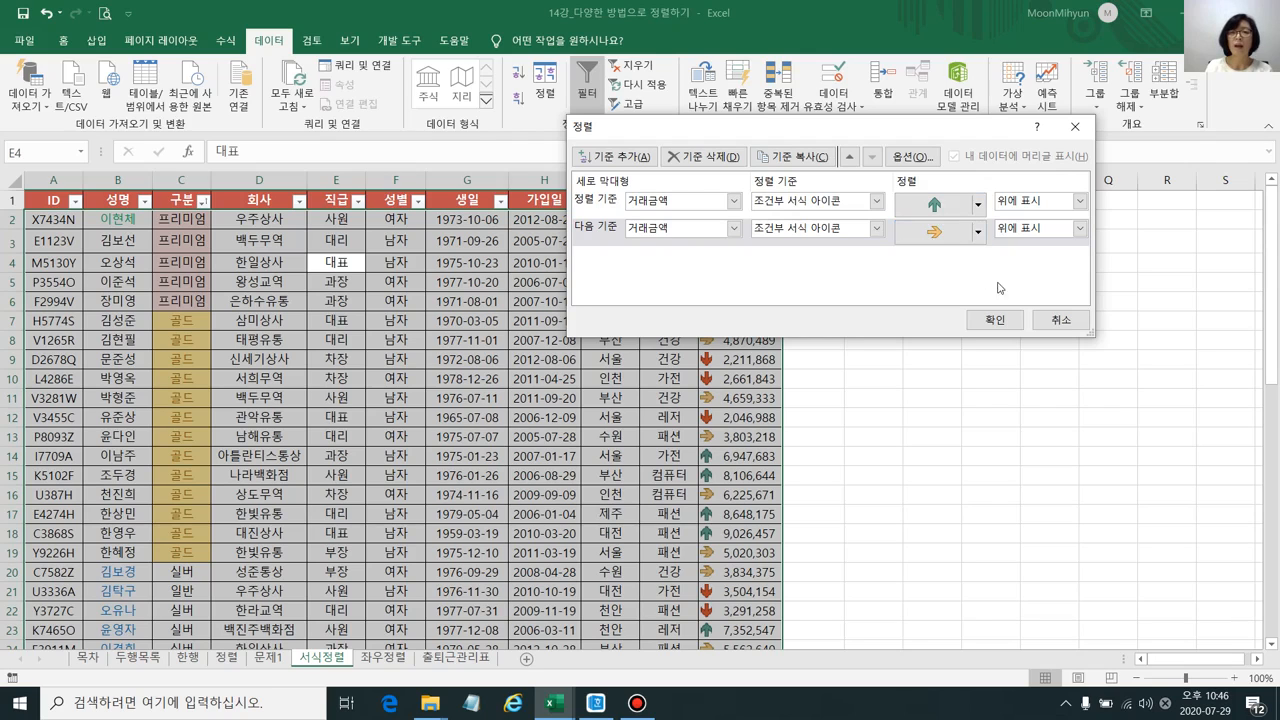
left_click(1003, 320)
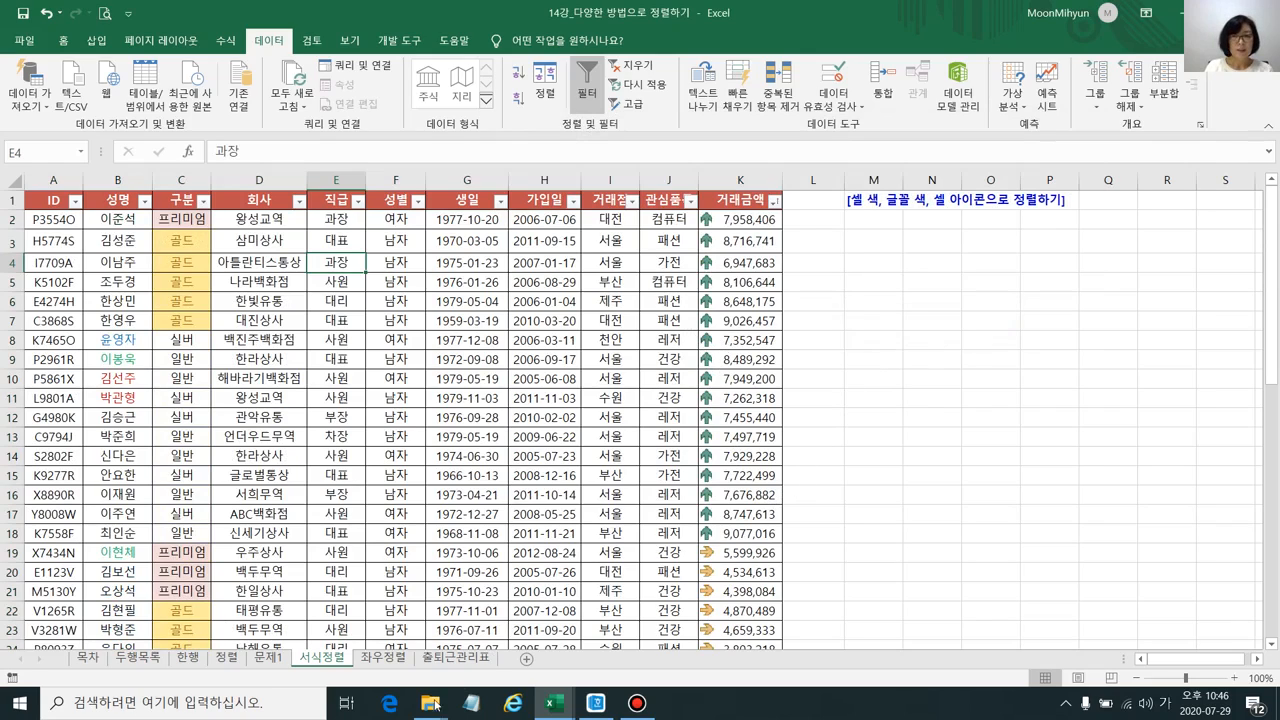
Open the 좌우정렬 sheet and examine the sales report's region header row, 기간 column and 합계 column
left_click(386, 657)
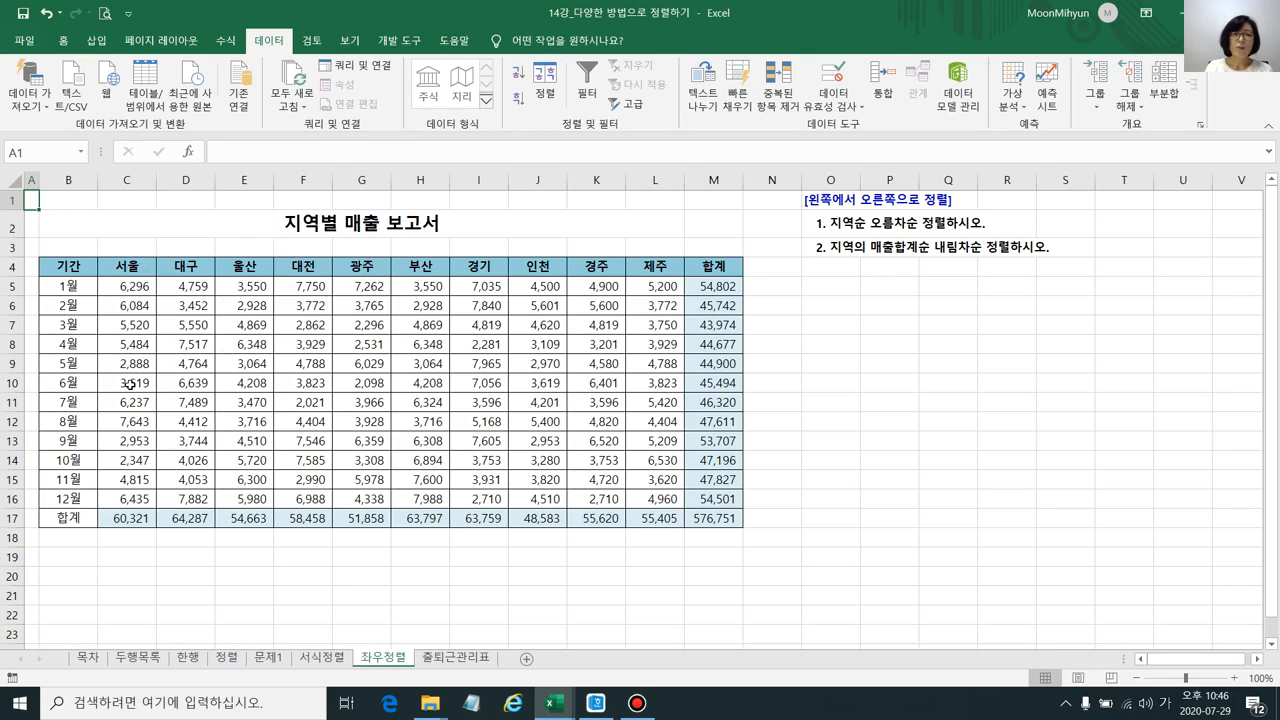
left_click_drag(80, 266, 713, 266)
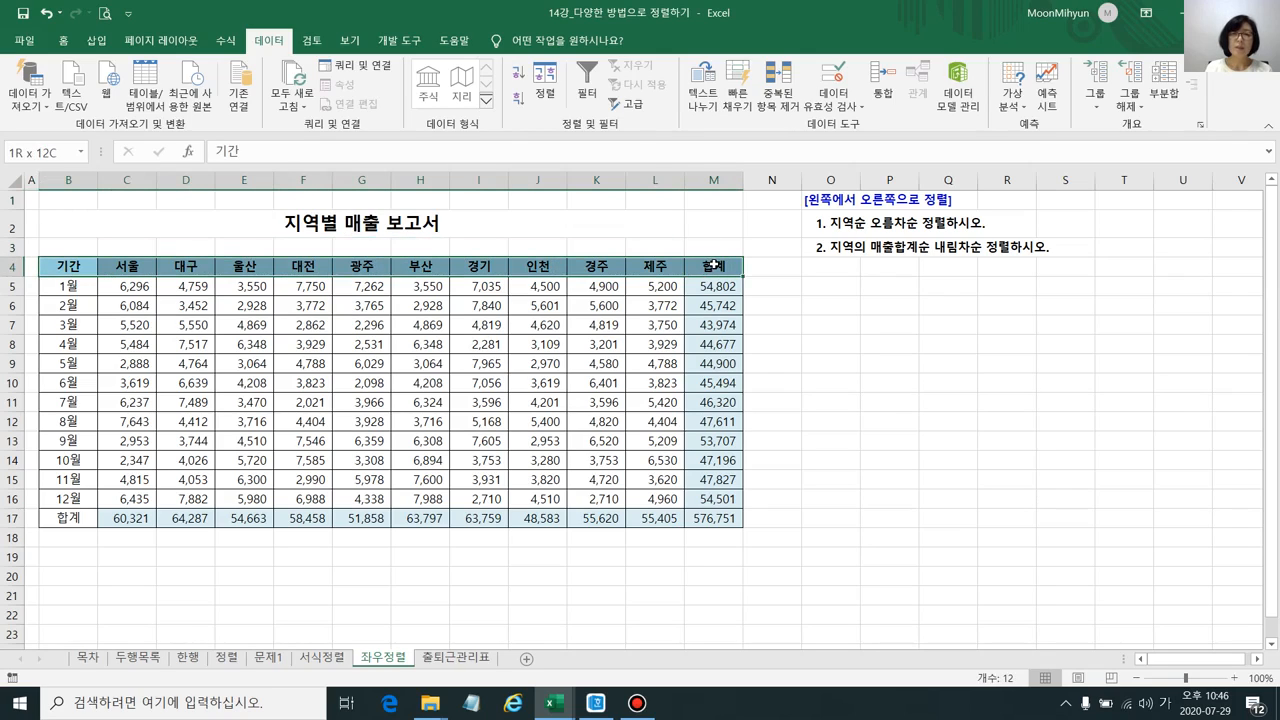
left_click(425, 344)
left_click_drag(75, 266, 80, 518)
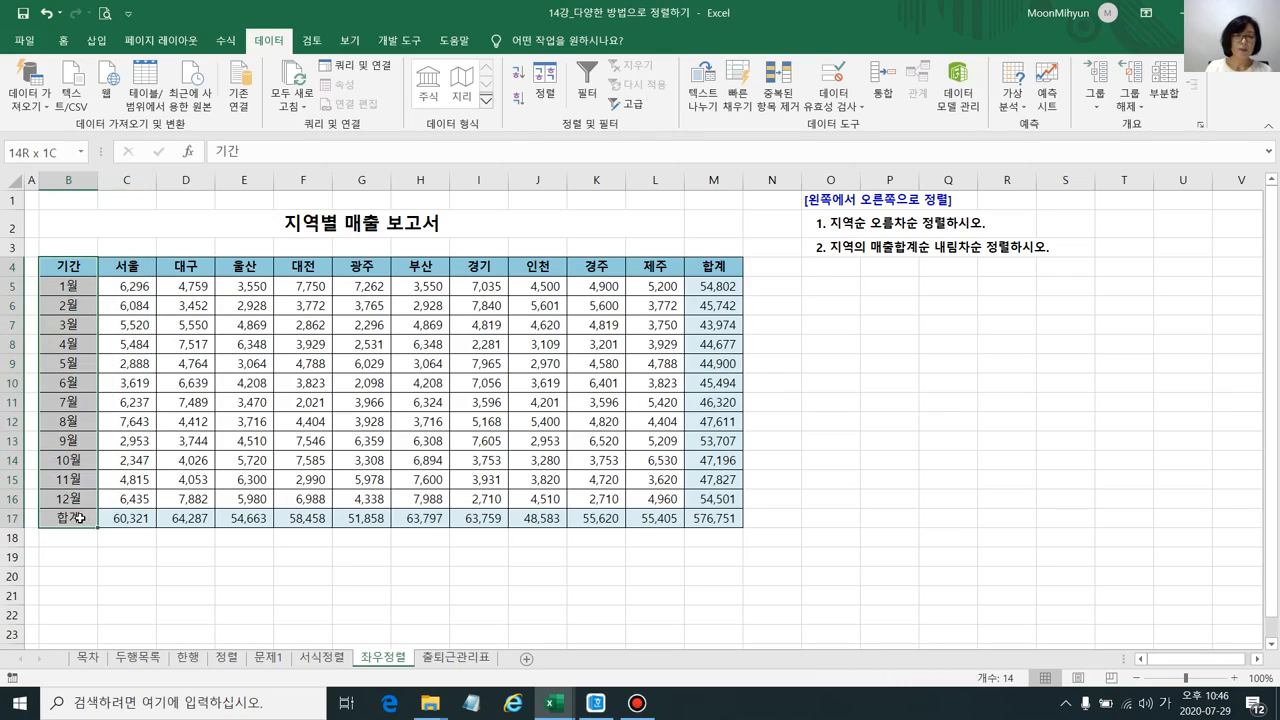
left_click_drag(80, 518, 80, 518)
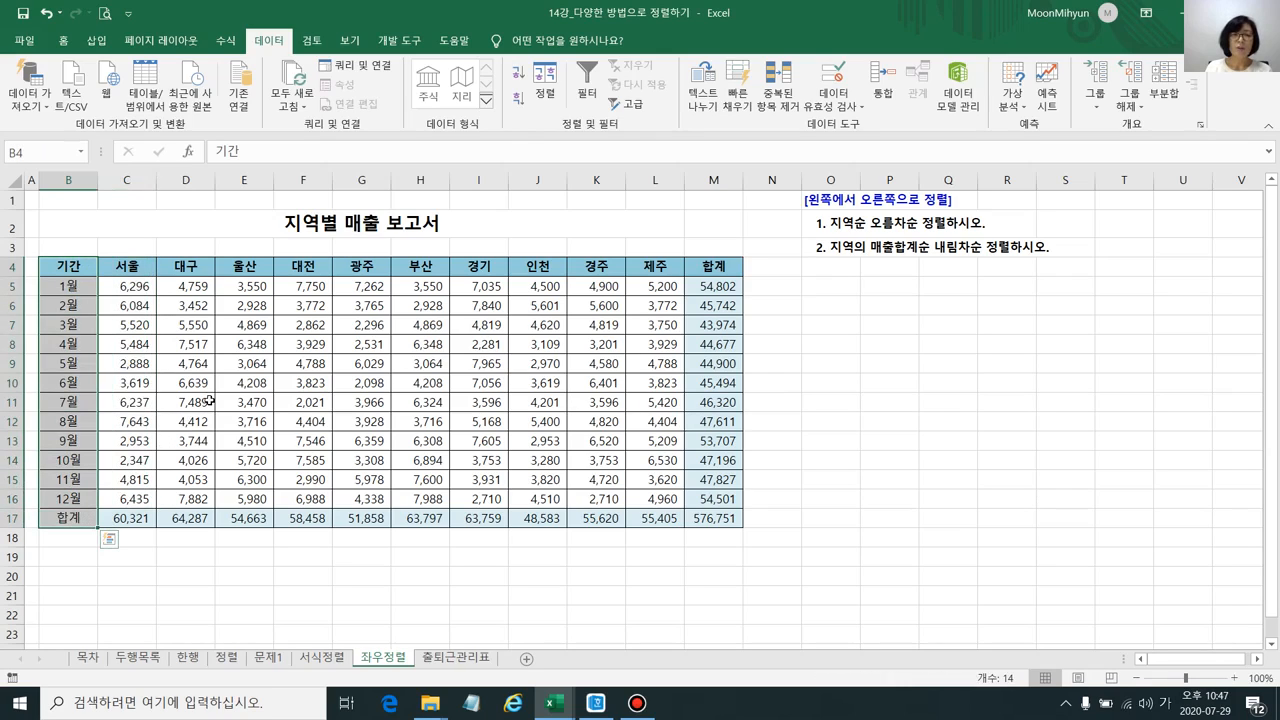
left_click(209, 400)
left_click_drag(714, 266, 732, 517)
left_click(715, 494)
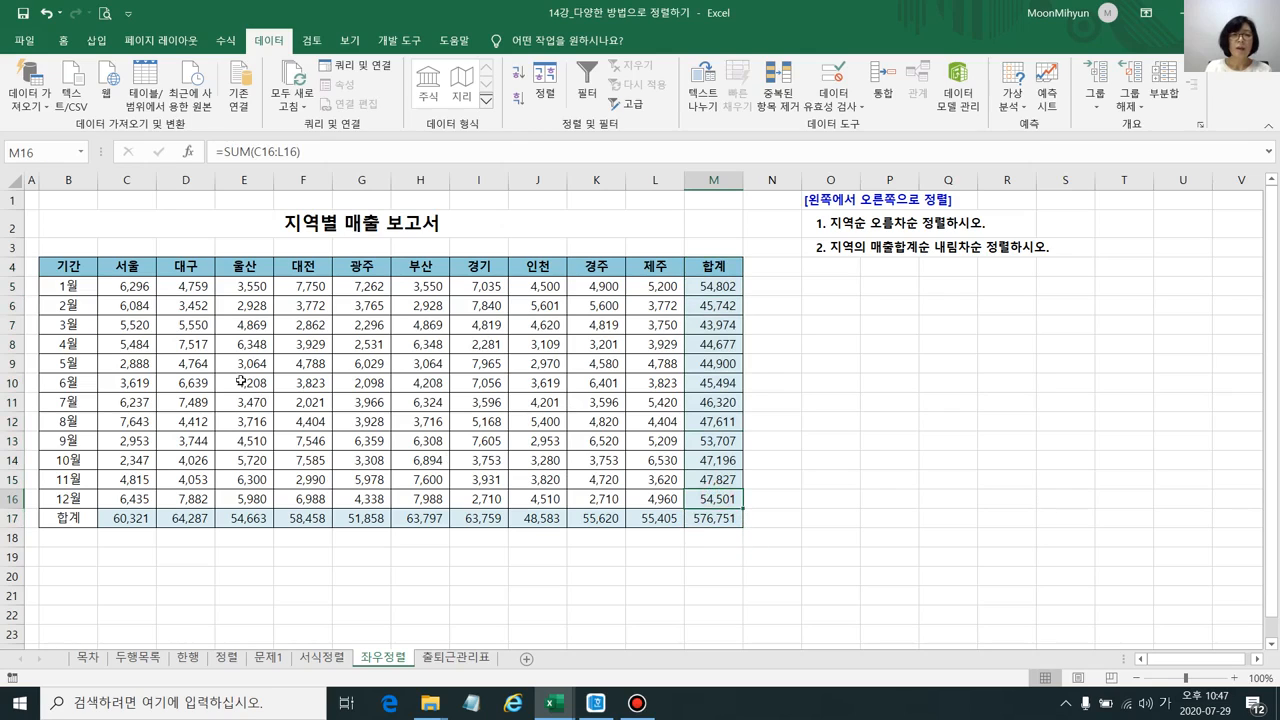
Select the region data C4:L17 and set its sort direction to left to right (왼쪽에서 오른쪽)
left_click_drag(125, 268, 652, 518)
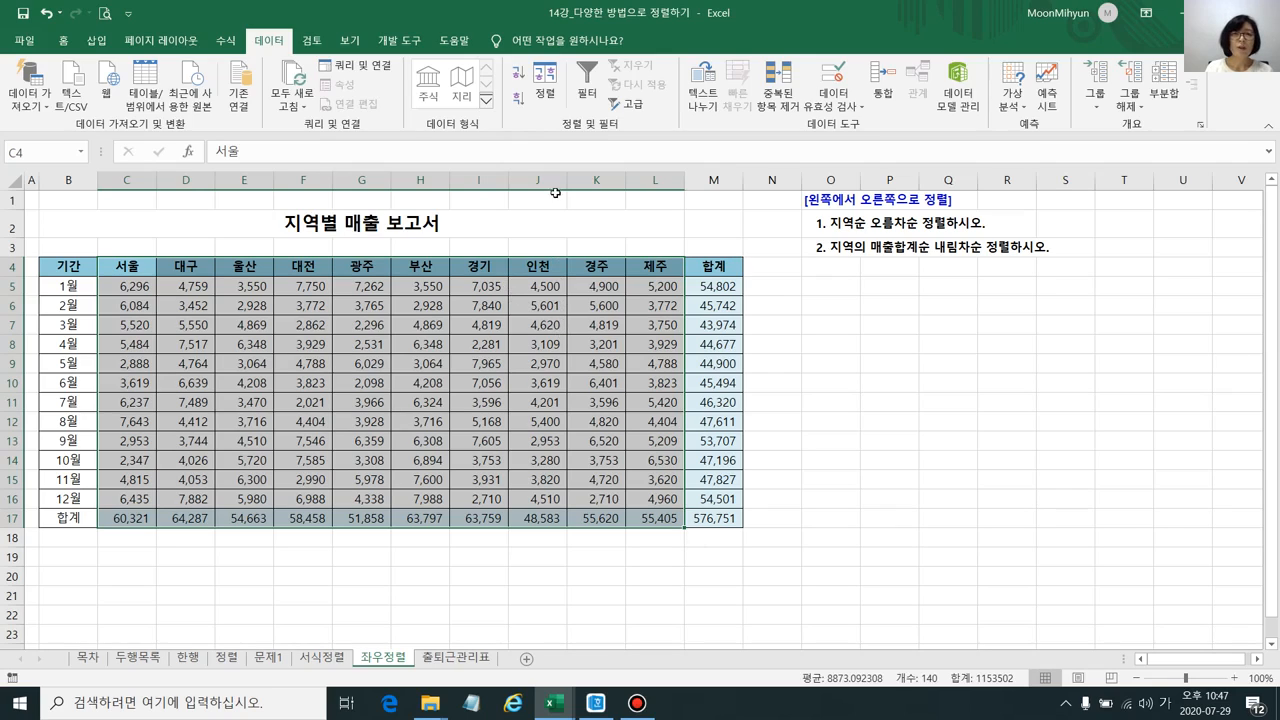
left_click(545, 85)
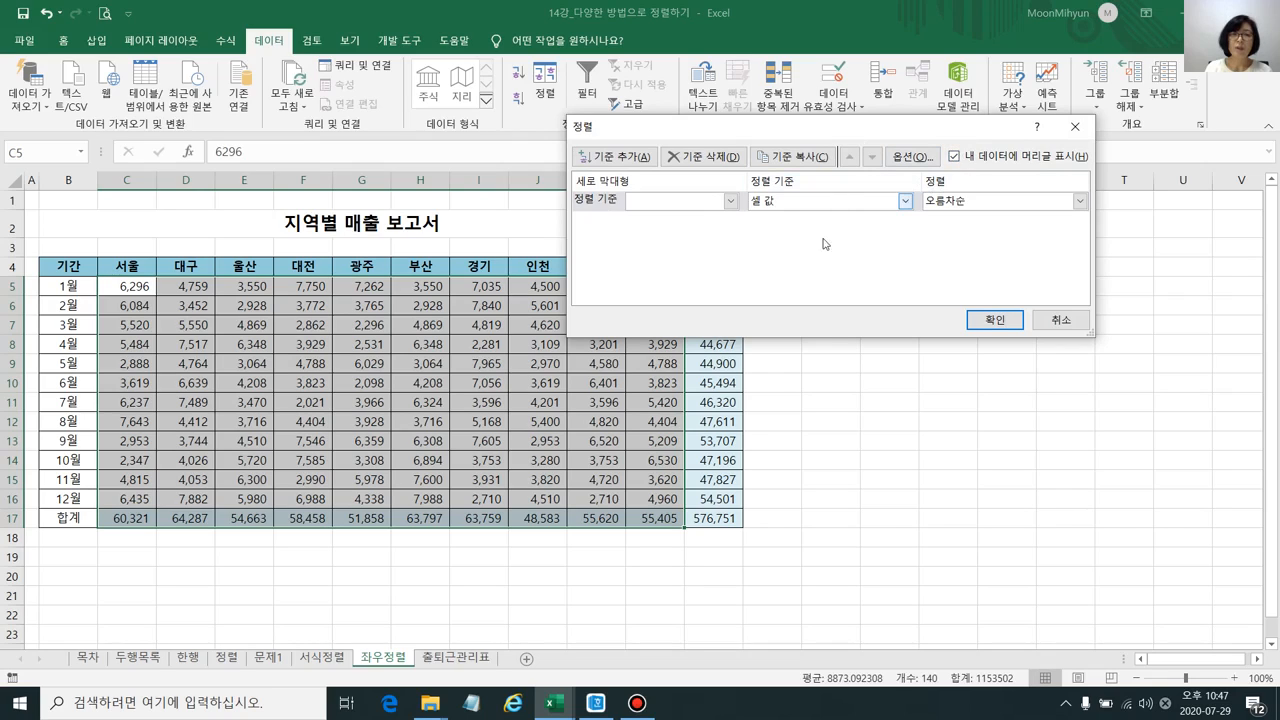
left_click(924, 157)
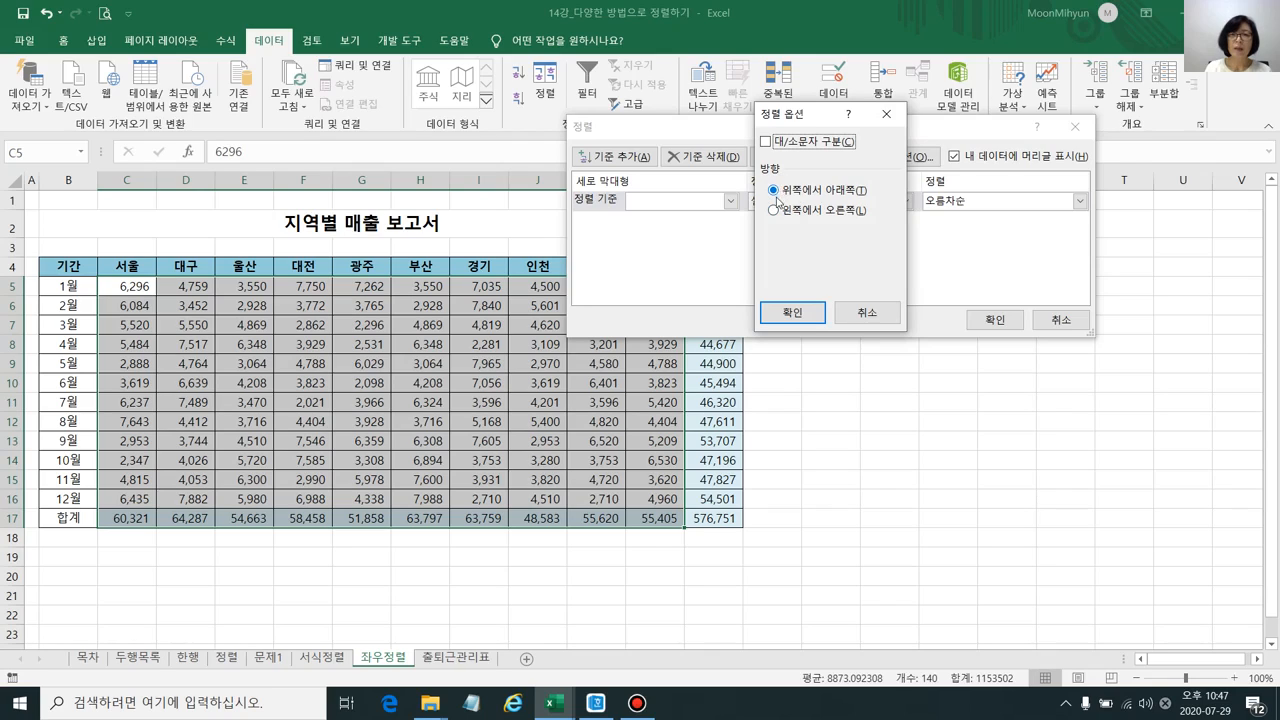
left_click(775, 211)
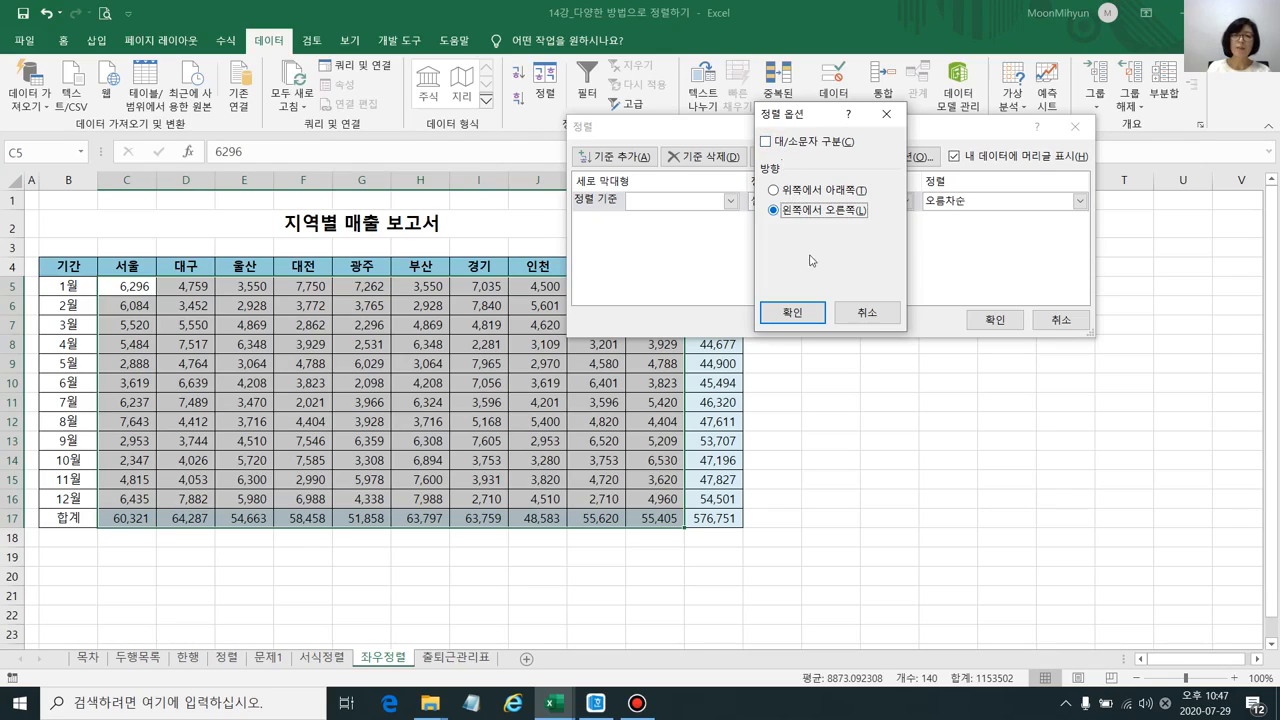
left_click(805, 314)
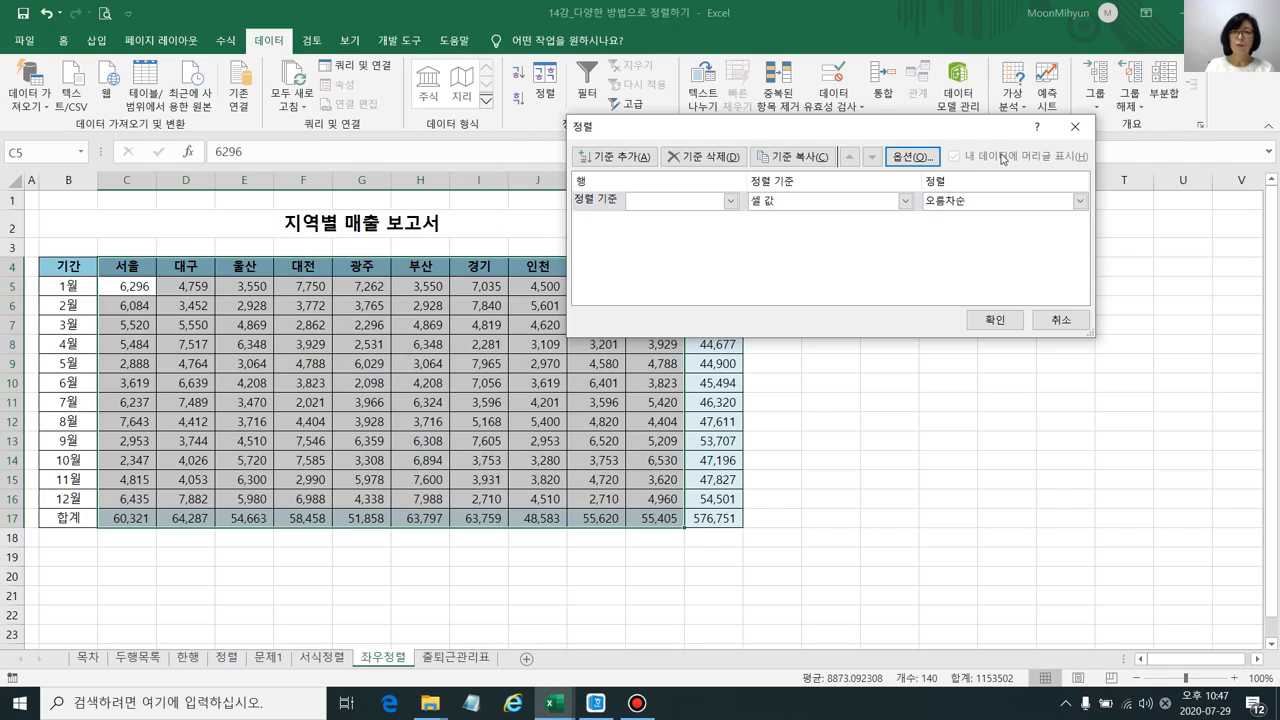
Sort the selected region columns by the cell values of row 4 in ascending order
left_click(732, 202)
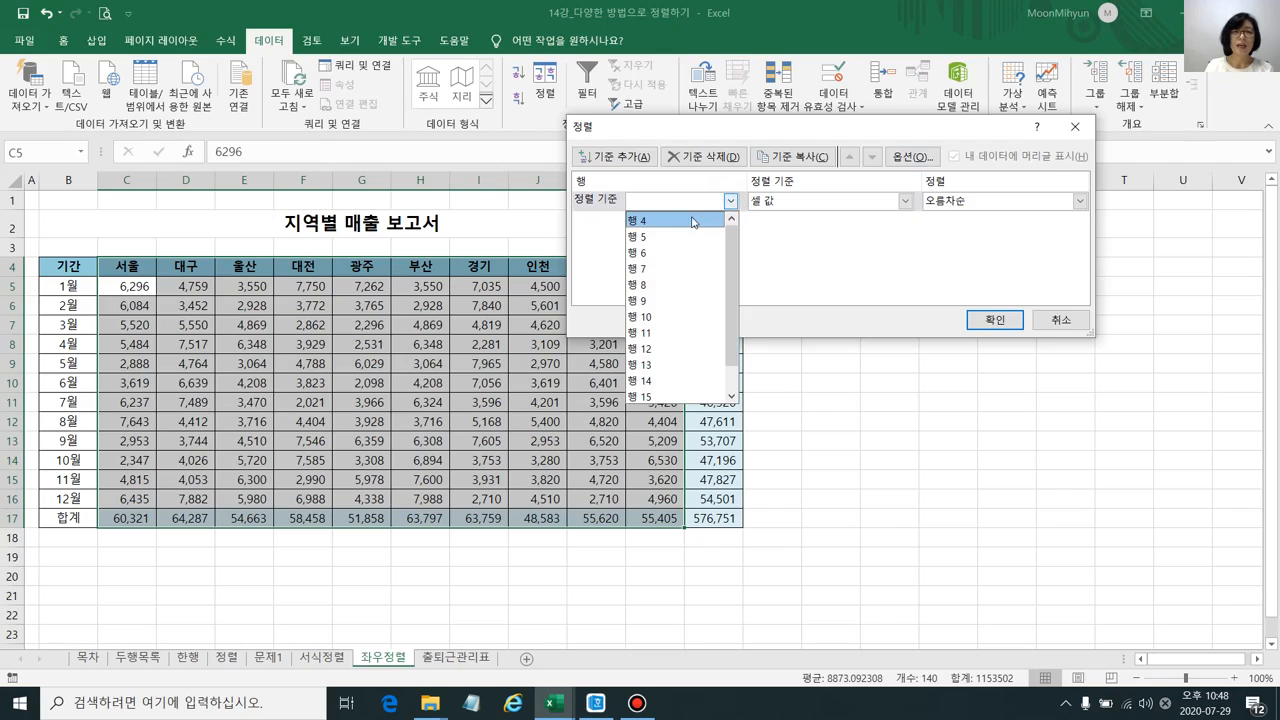
left_click(694, 221)
left_click_drag(738, 127, 870, 120)
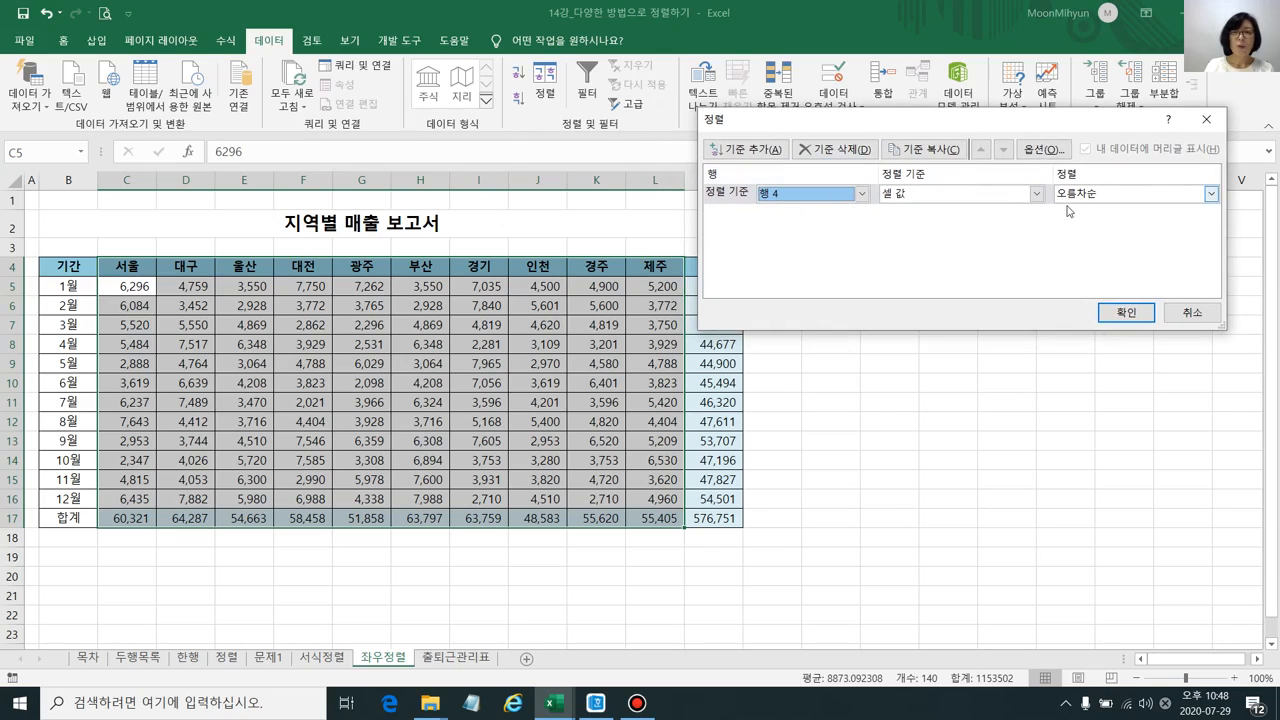
left_click(1126, 312)
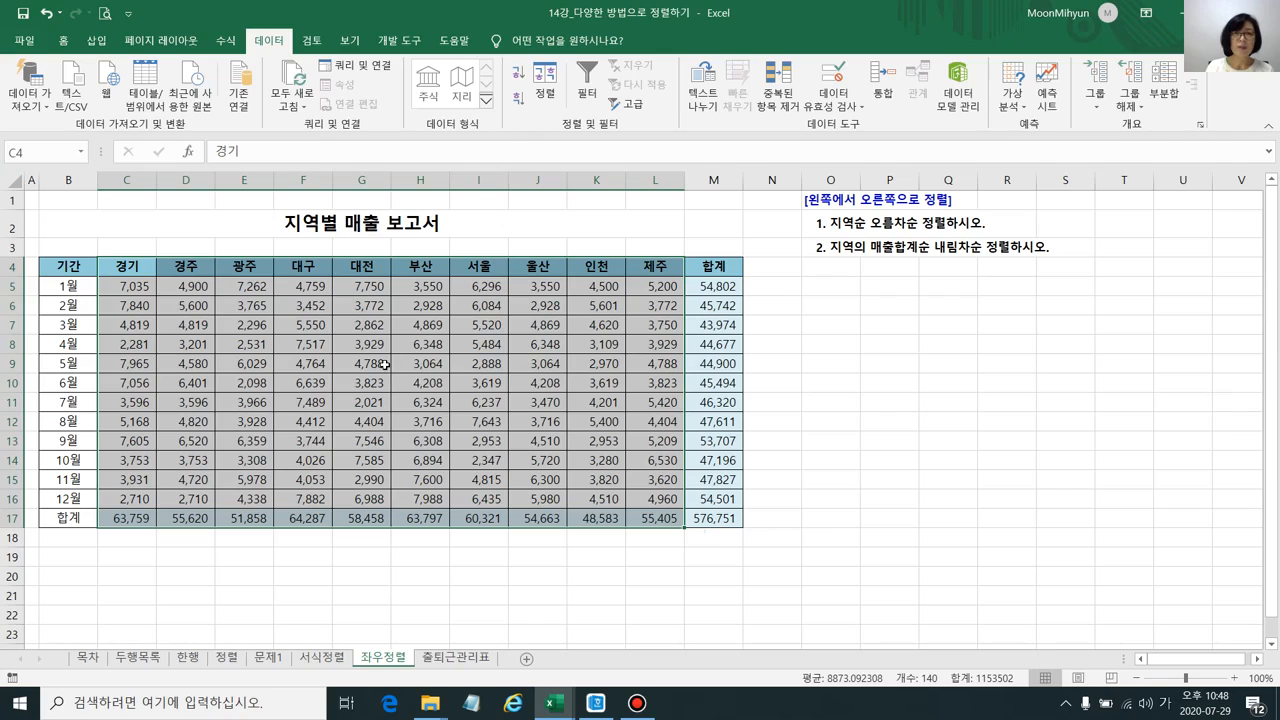
Re-sort the region columns left to right by the values of row 17 in descending order, and check the totals row
left_click(545, 85)
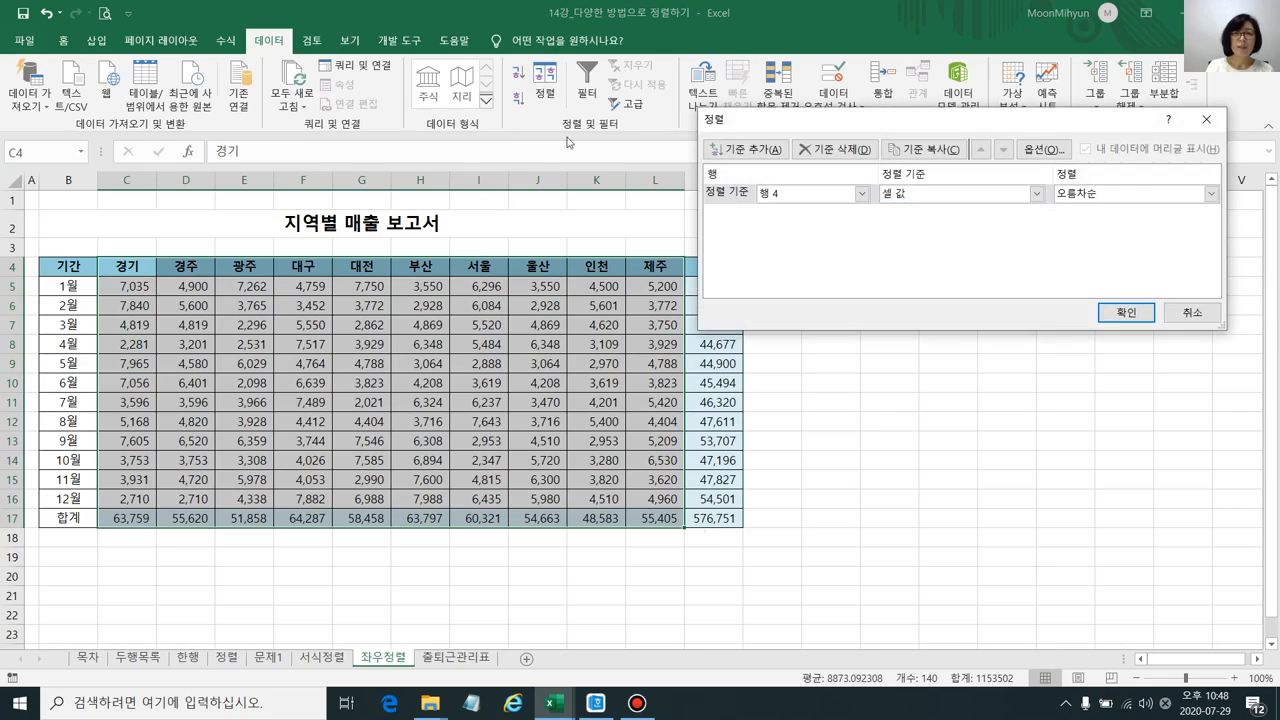
left_click(1062, 151)
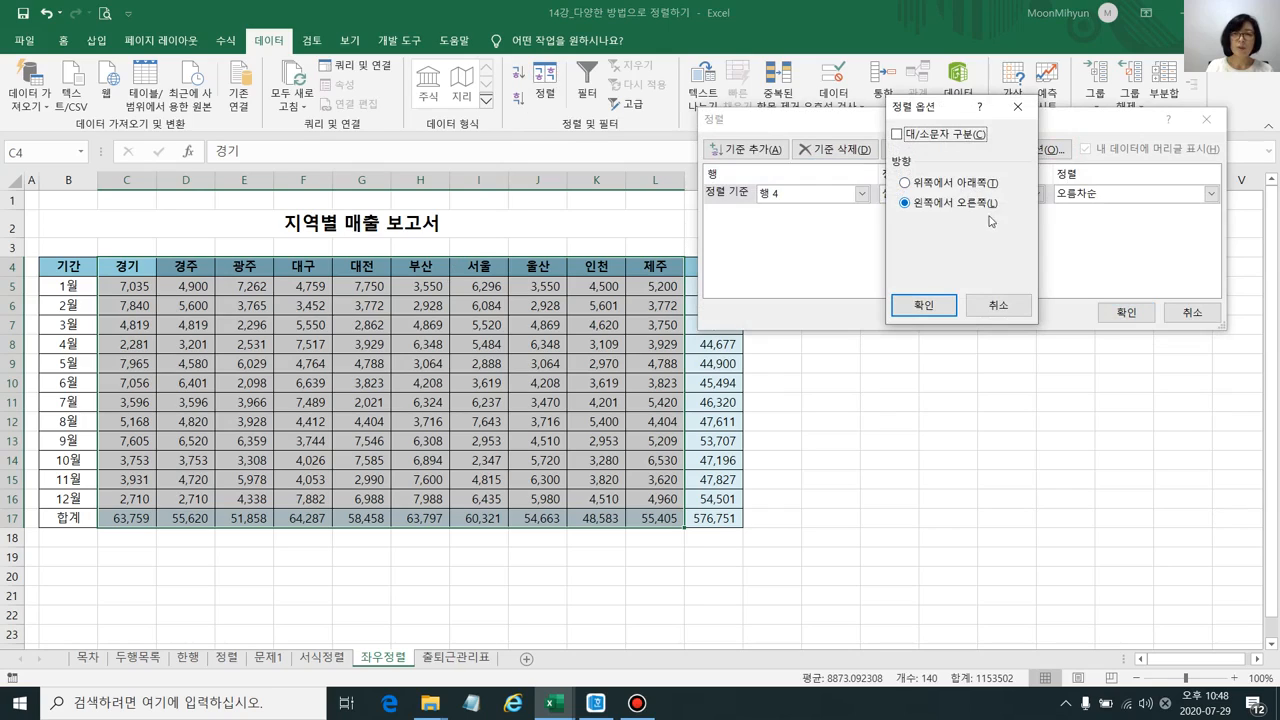
left_click(945, 305)
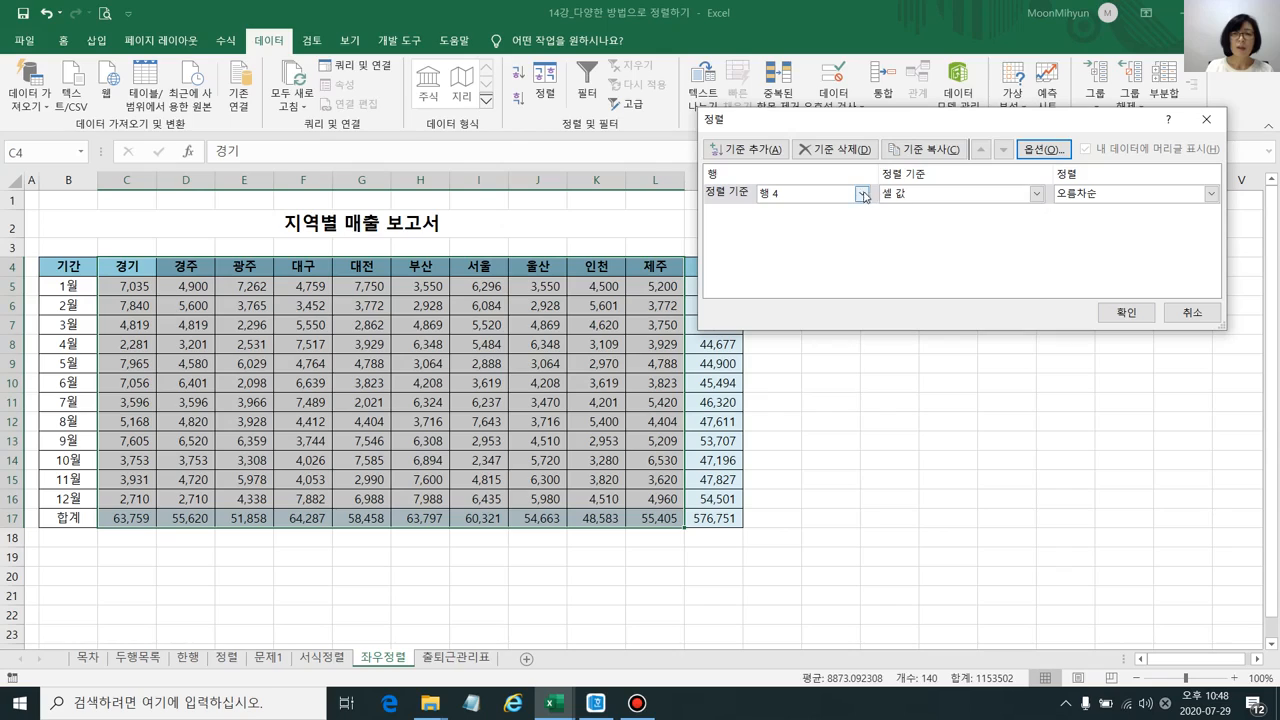
left_click(862, 194)
left_click_drag(864, 348, 865, 398)
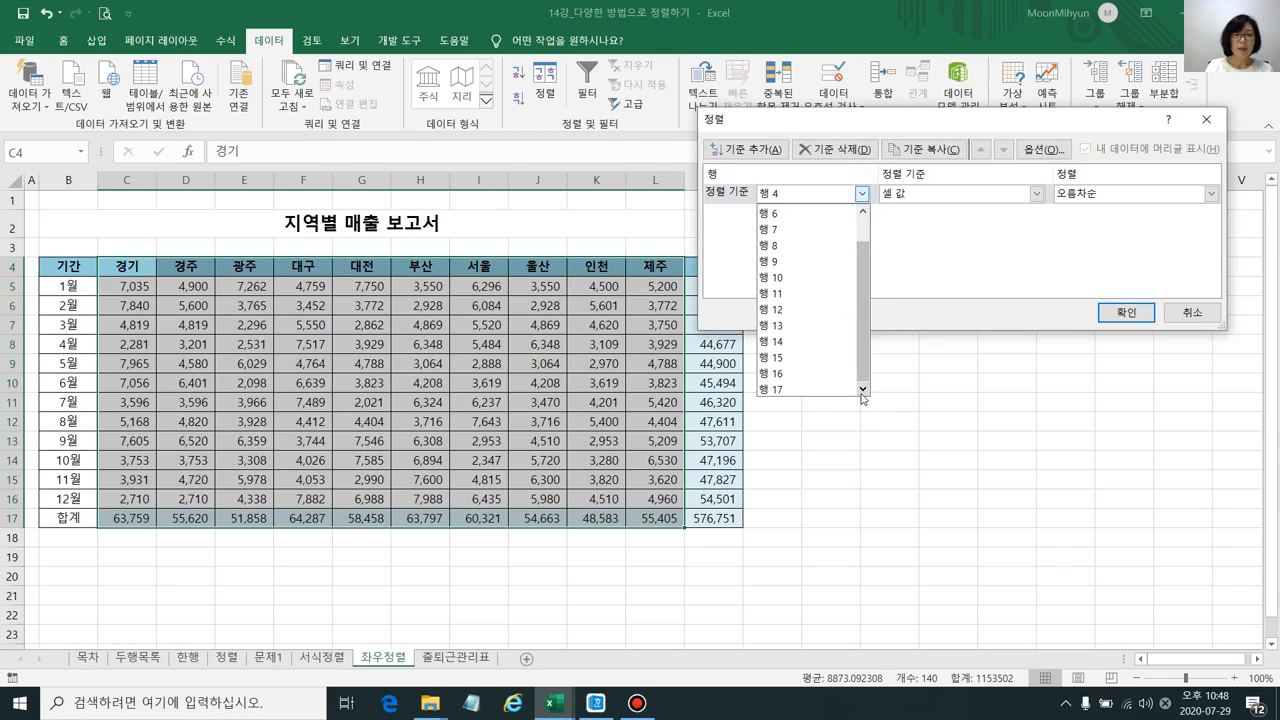
left_click(785, 390)
left_click(1211, 195)
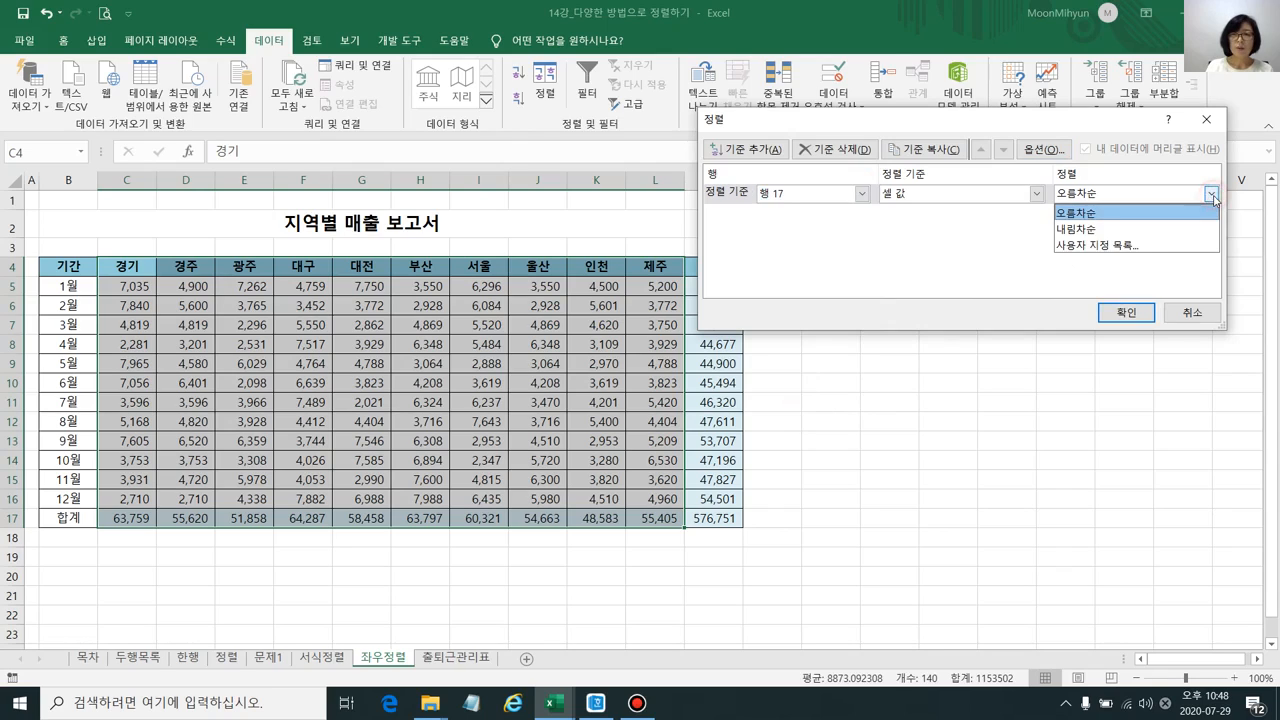
left_click(1136, 231)
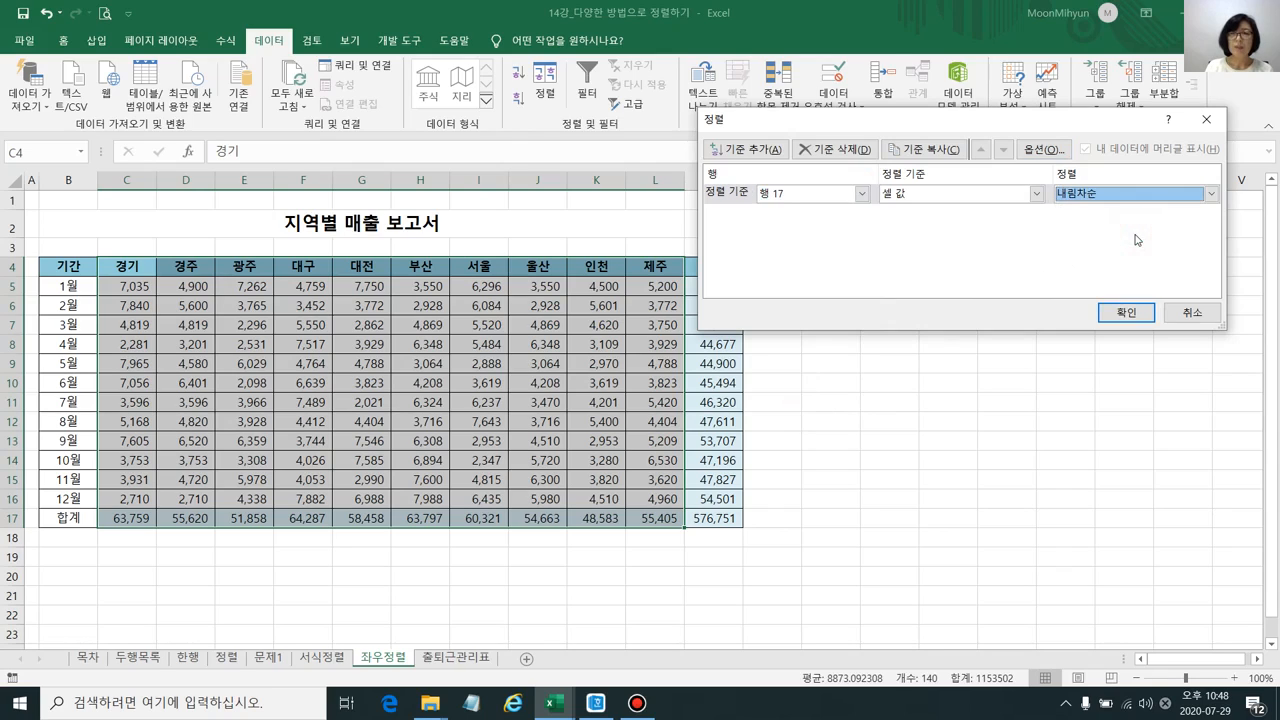
left_click(1130, 313)
left_click_drag(120, 518, 660, 518)
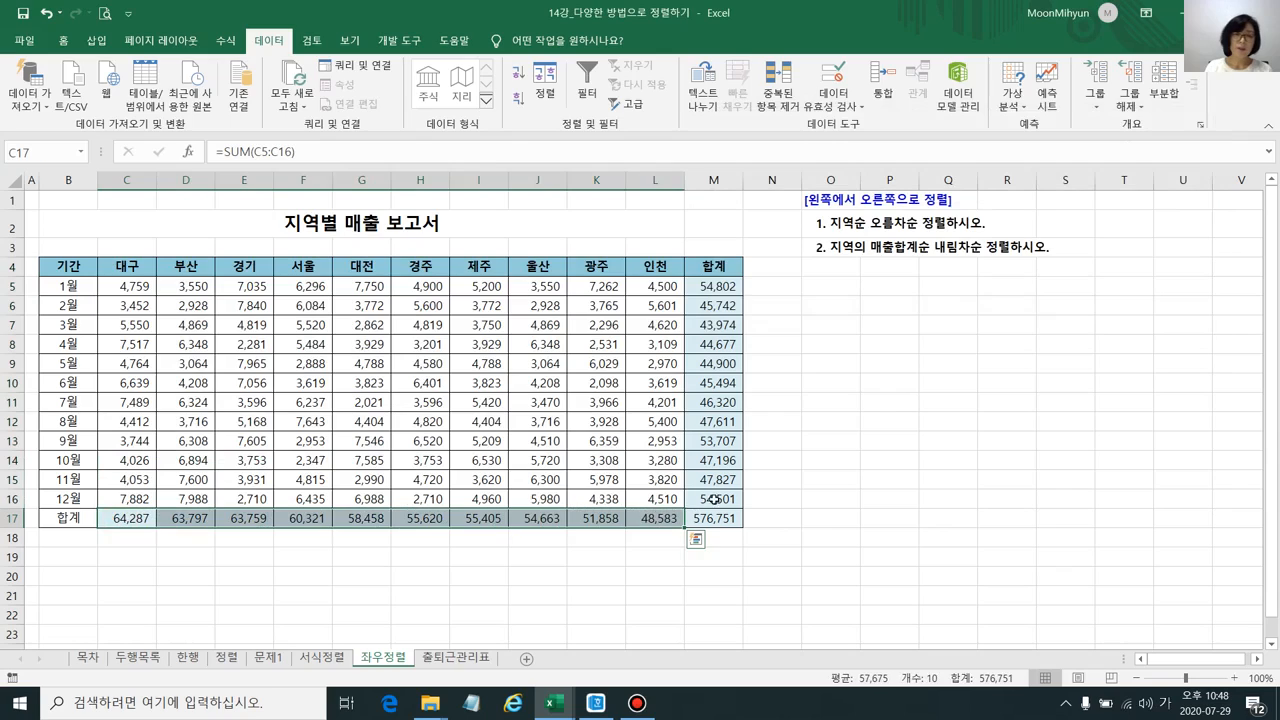
left_click(226, 368)
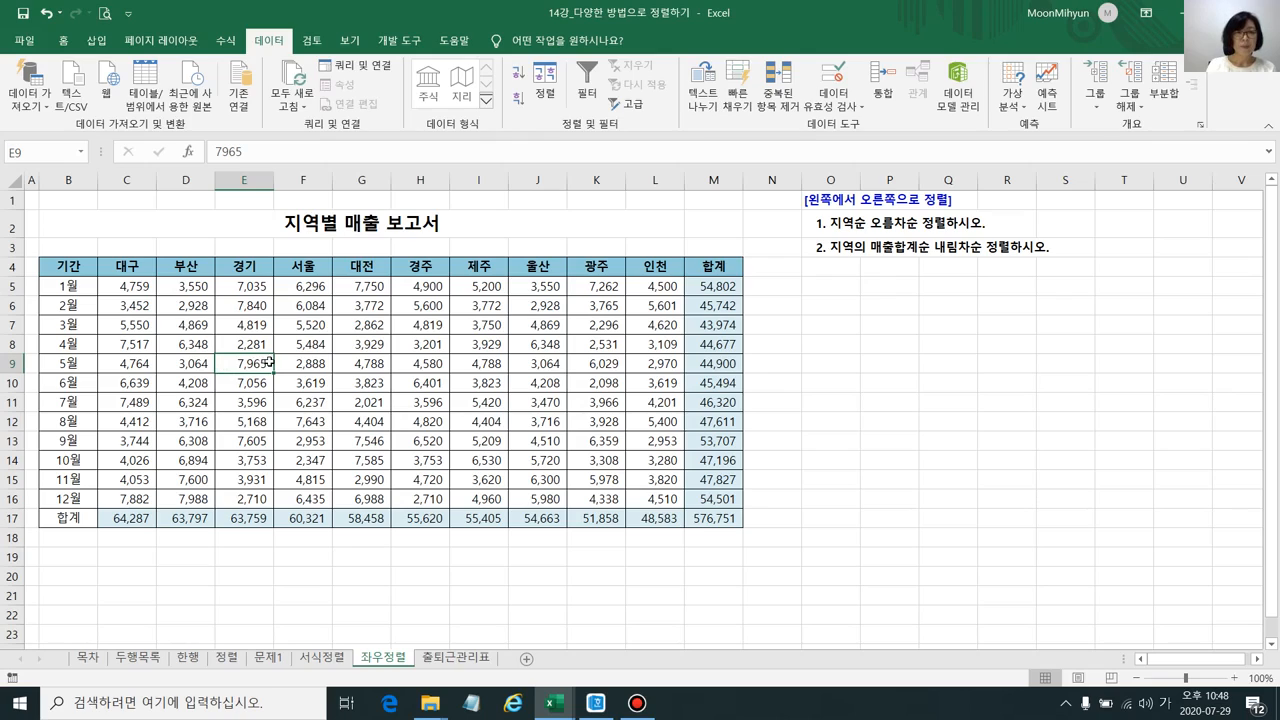
Open the 출퇴근관리표 sheet and examine the attendance table's two-row header in rows 3 and 4 and the 직급 column
left_click(455, 657)
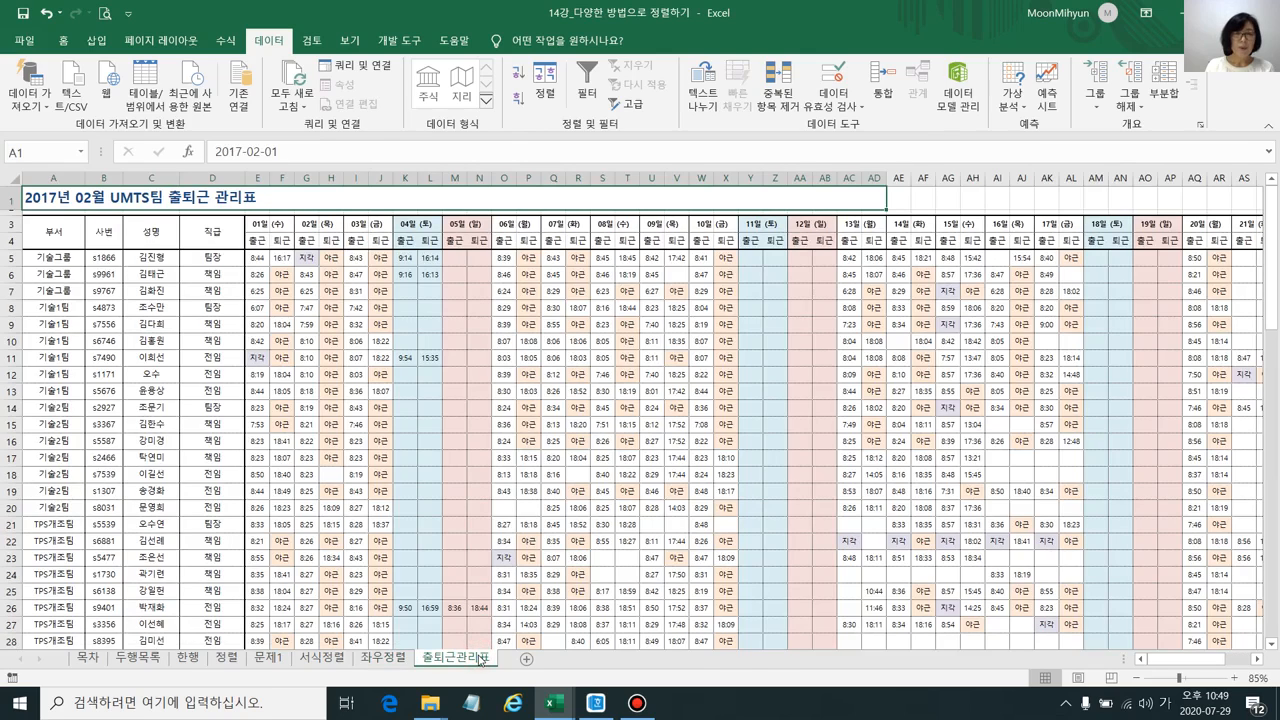
left_click_drag(8, 224, 10, 234)
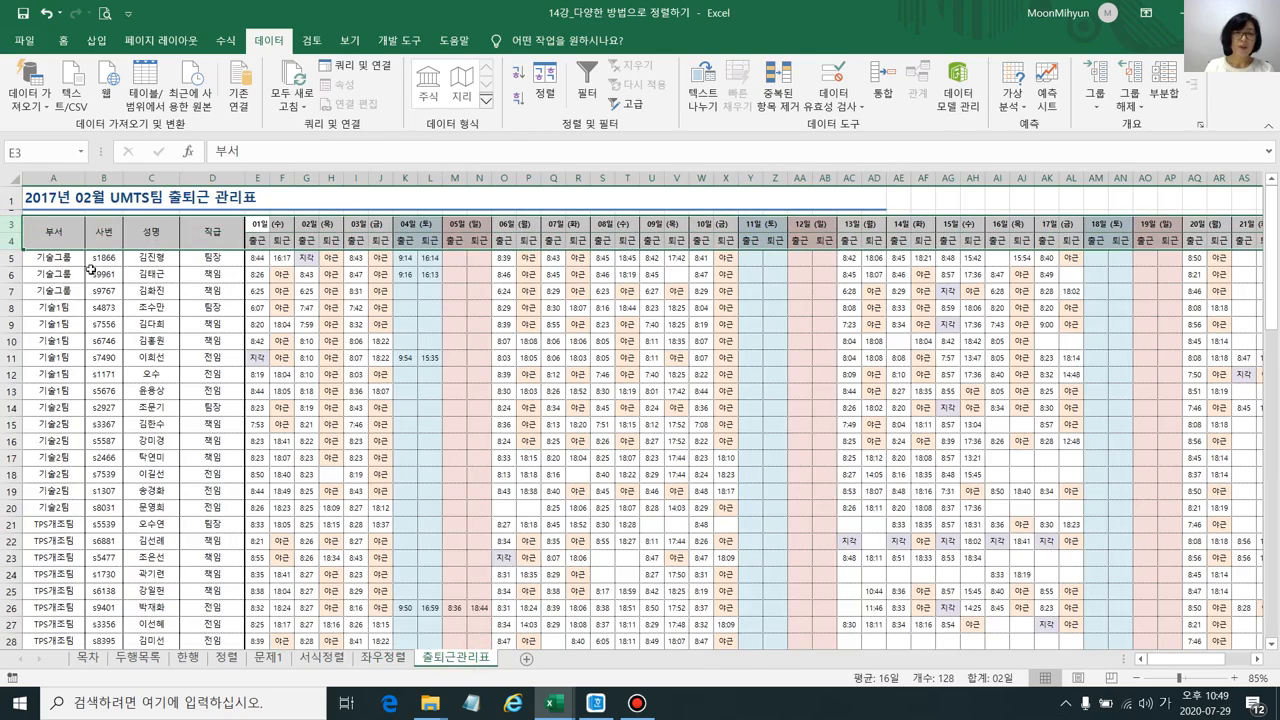
left_click(211, 291)
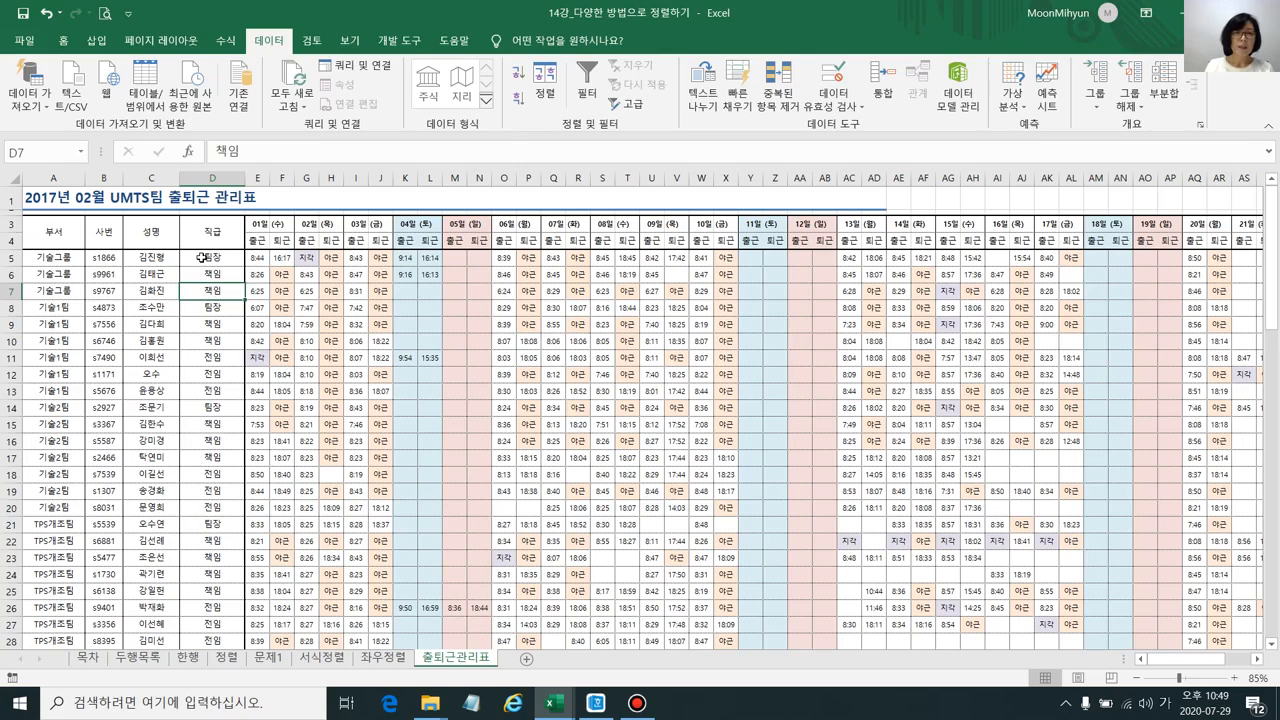
left_click(202, 257)
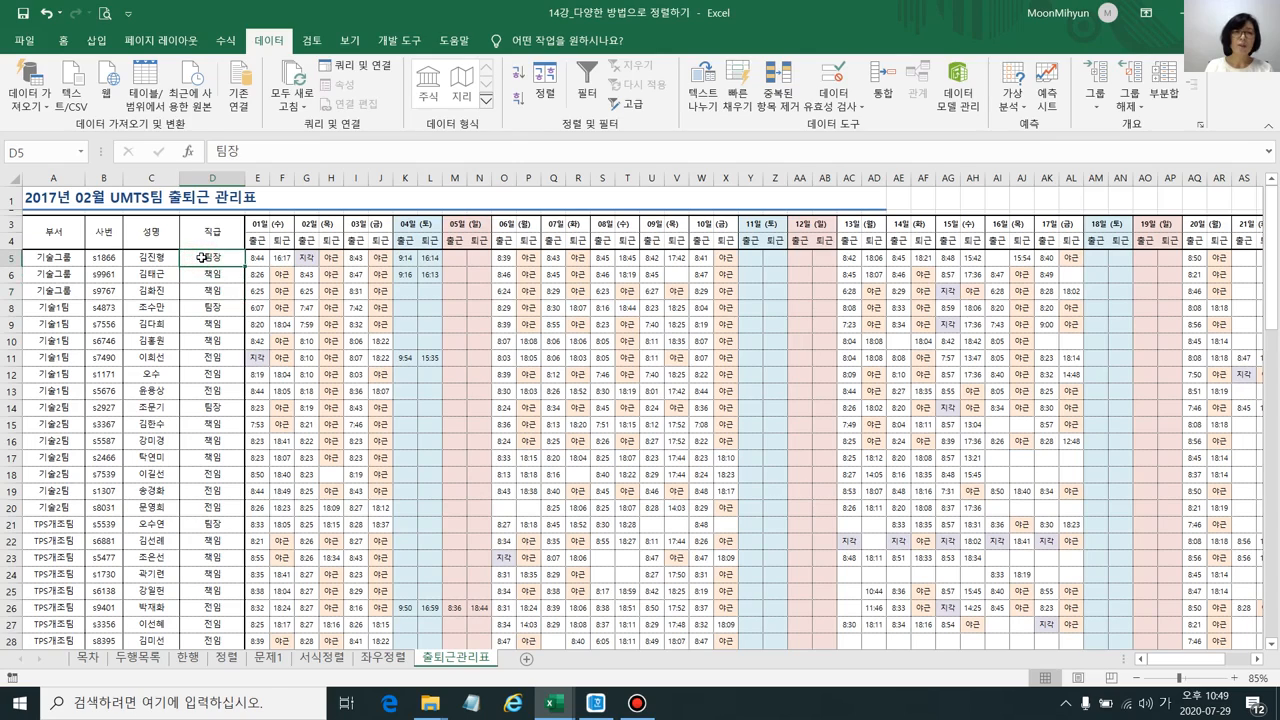
Try to sort the attendance table from its 직급 header cell by column C cell values in ascending order
left_click(225, 224)
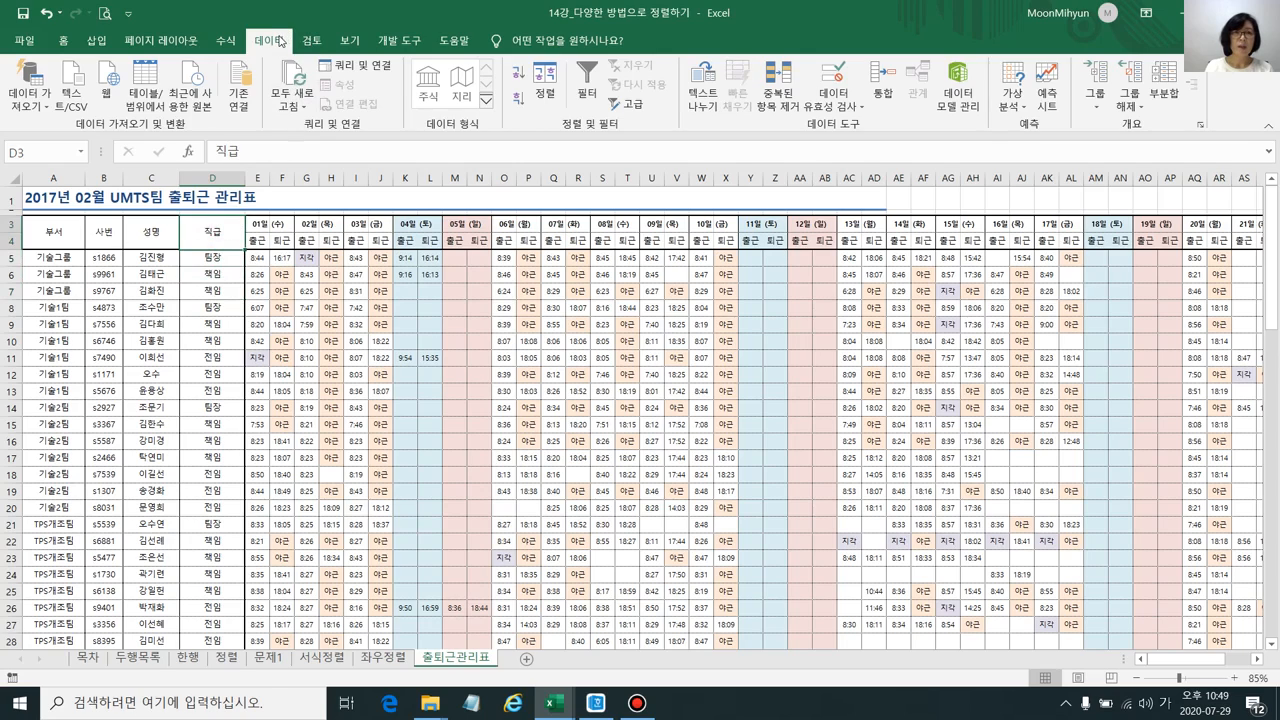
left_click(545, 85)
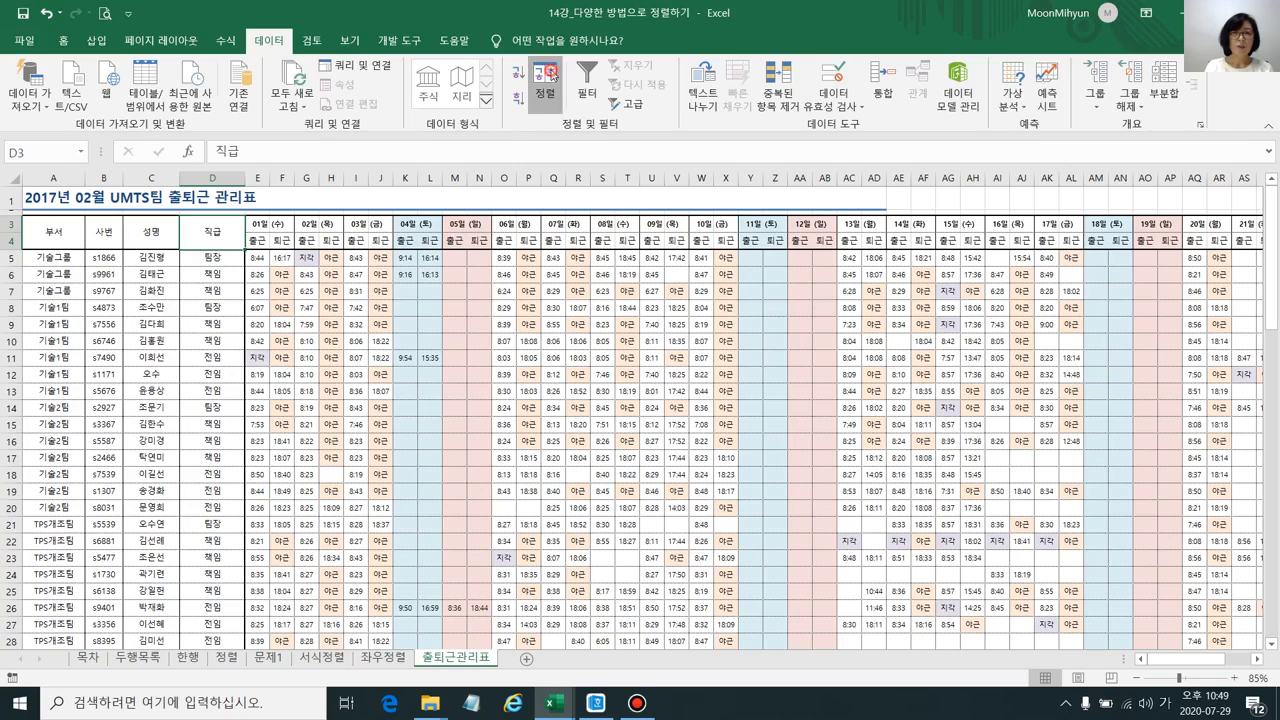
left_click(861, 194)
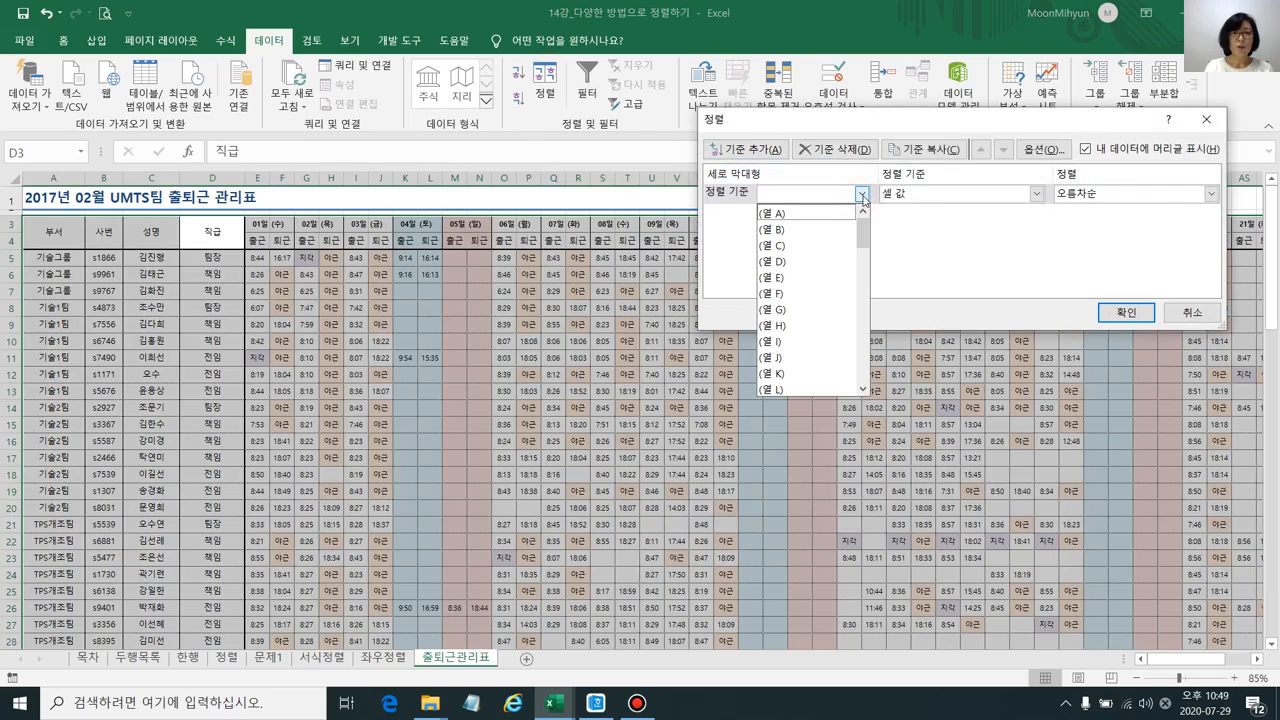
left_click(800, 247)
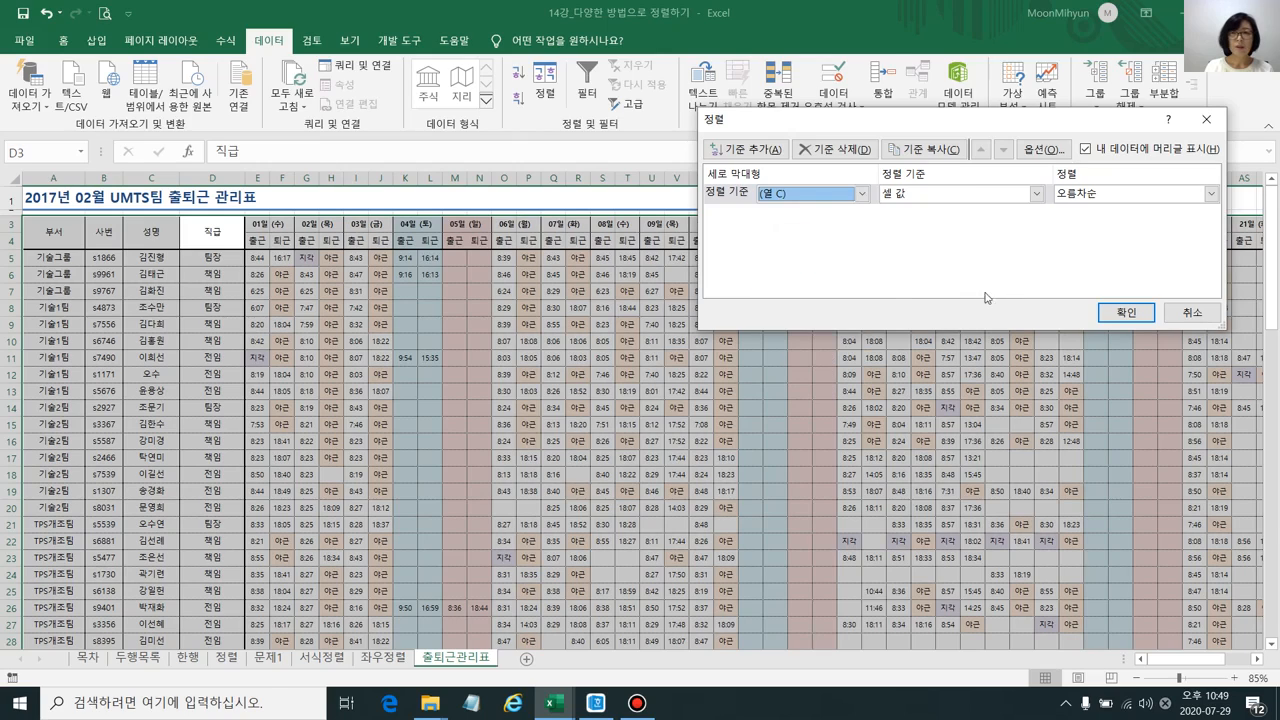
left_click(1126, 314)
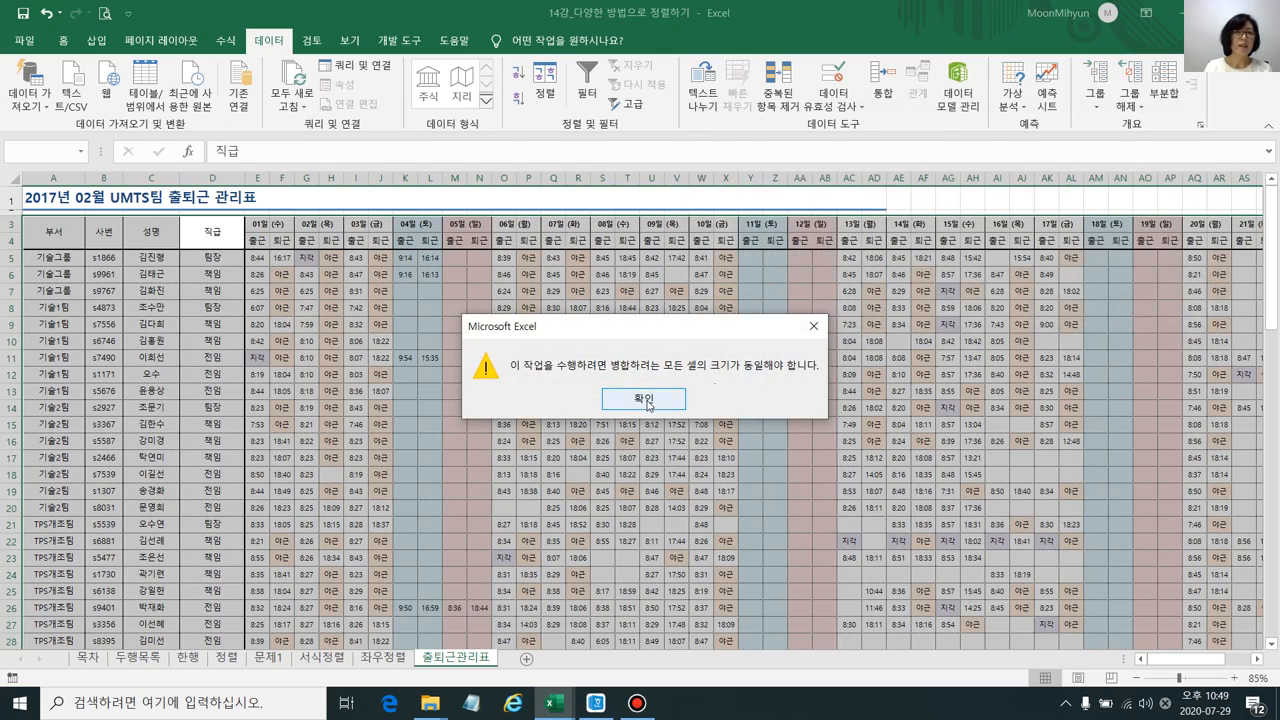
left_click(646, 401)
left_click(470, 338)
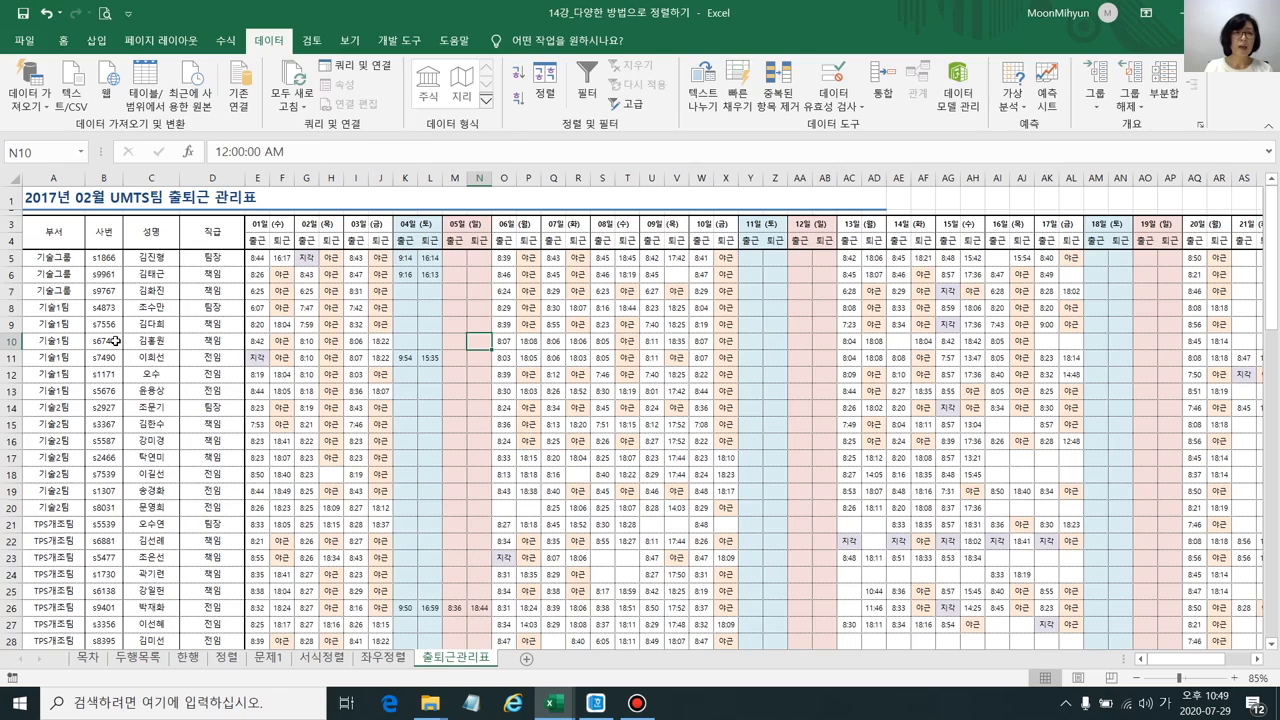
Select the attendance data A5:BH84 and set up a top-to-bottom sort that does not treat the first row as headers
left_click_drag(64, 258, 1088, 256)
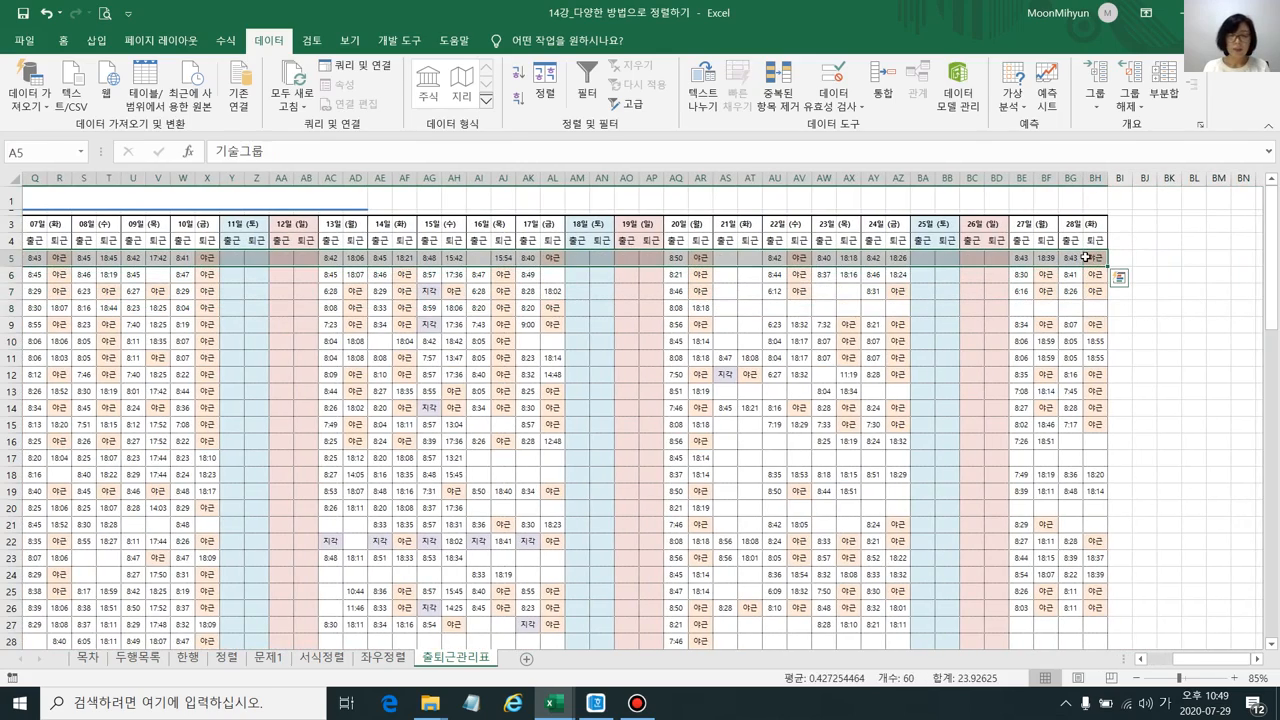
key("ctrl+shift+Down")
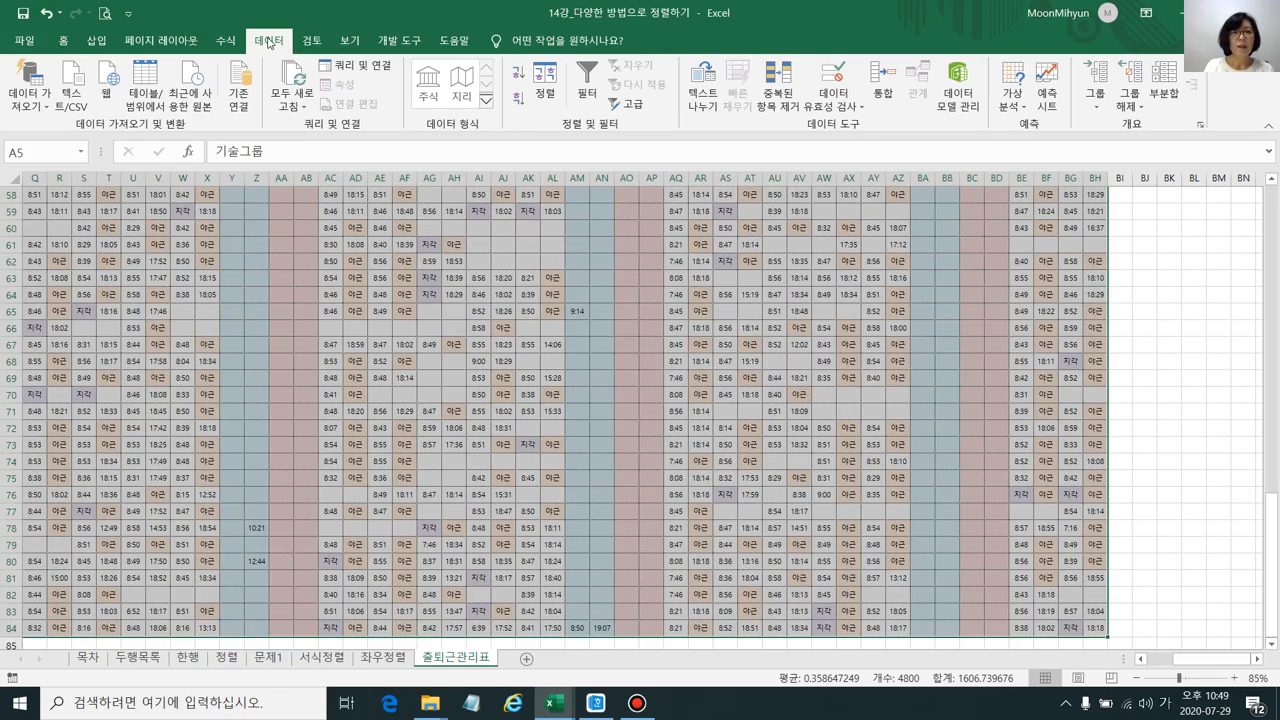
left_click(545, 78)
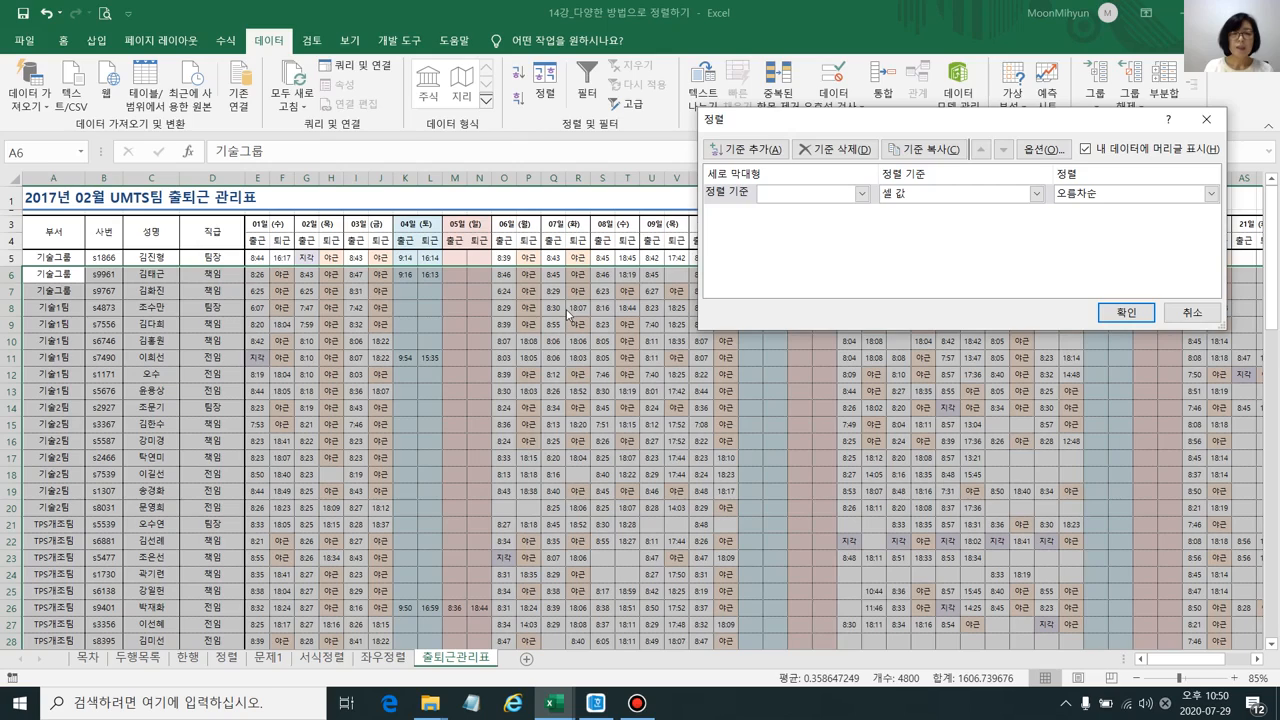
left_click(1046, 148)
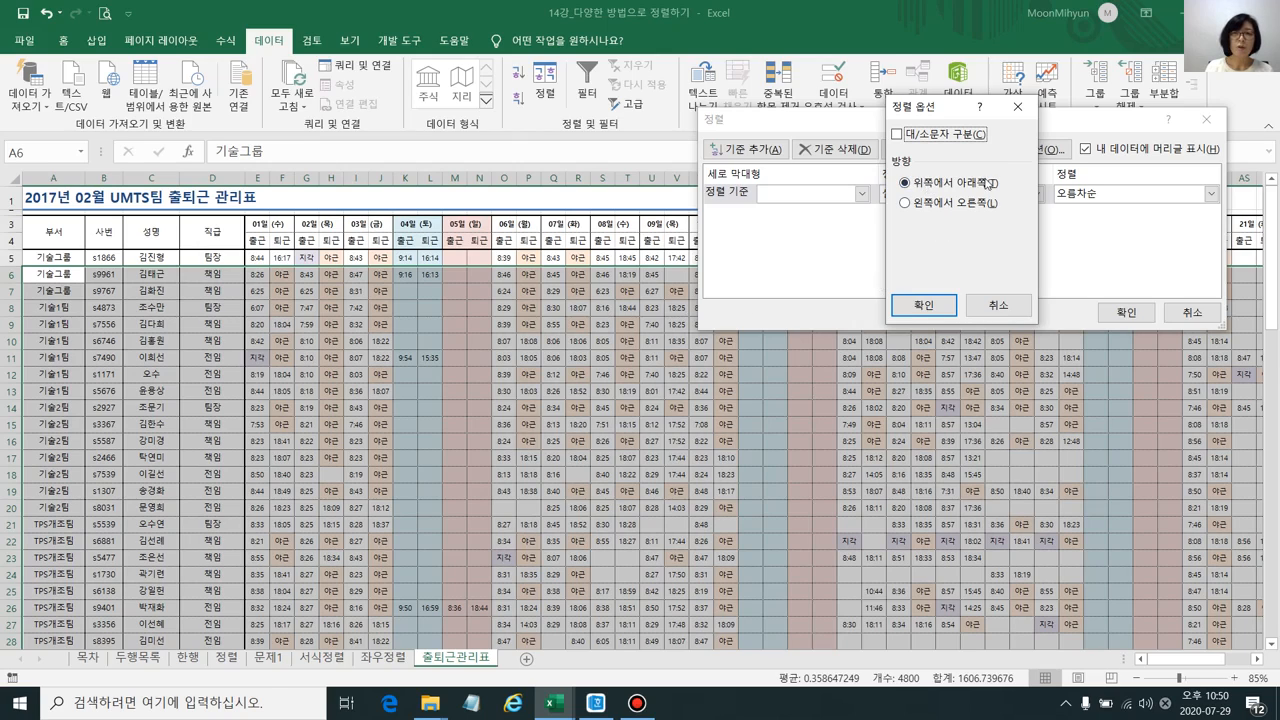
left_click(935, 308)
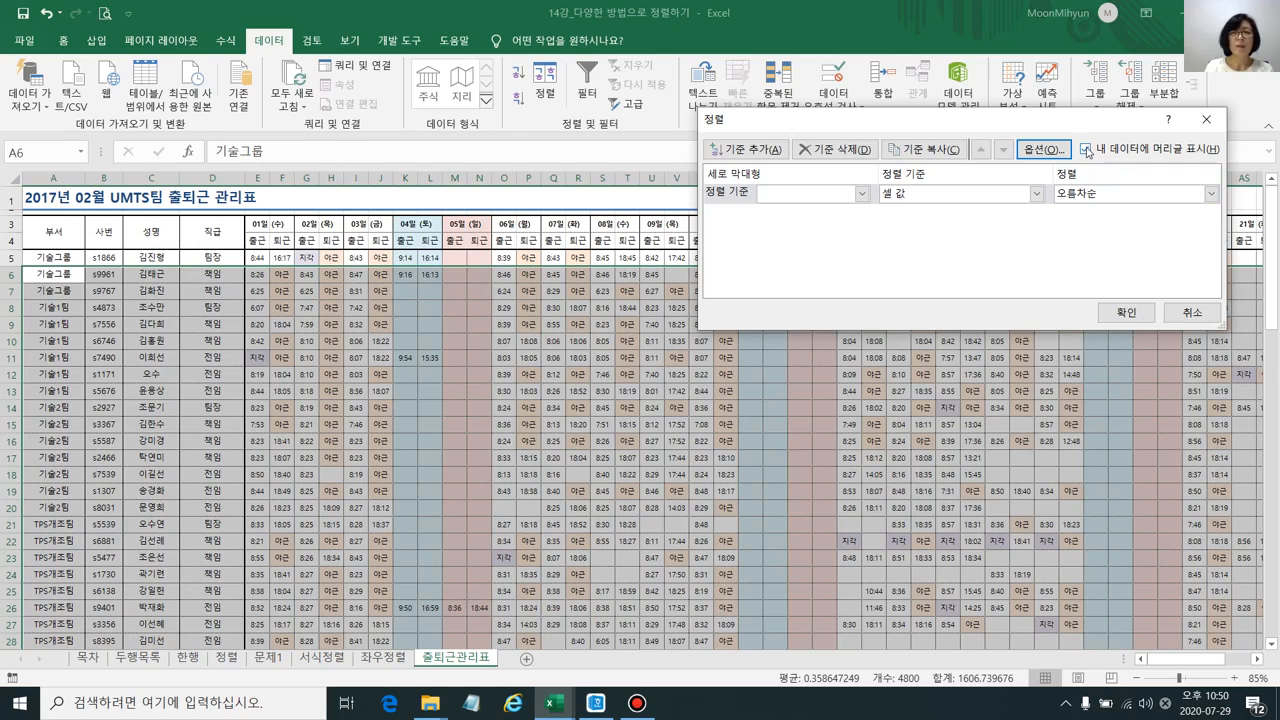
left_click(1086, 149)
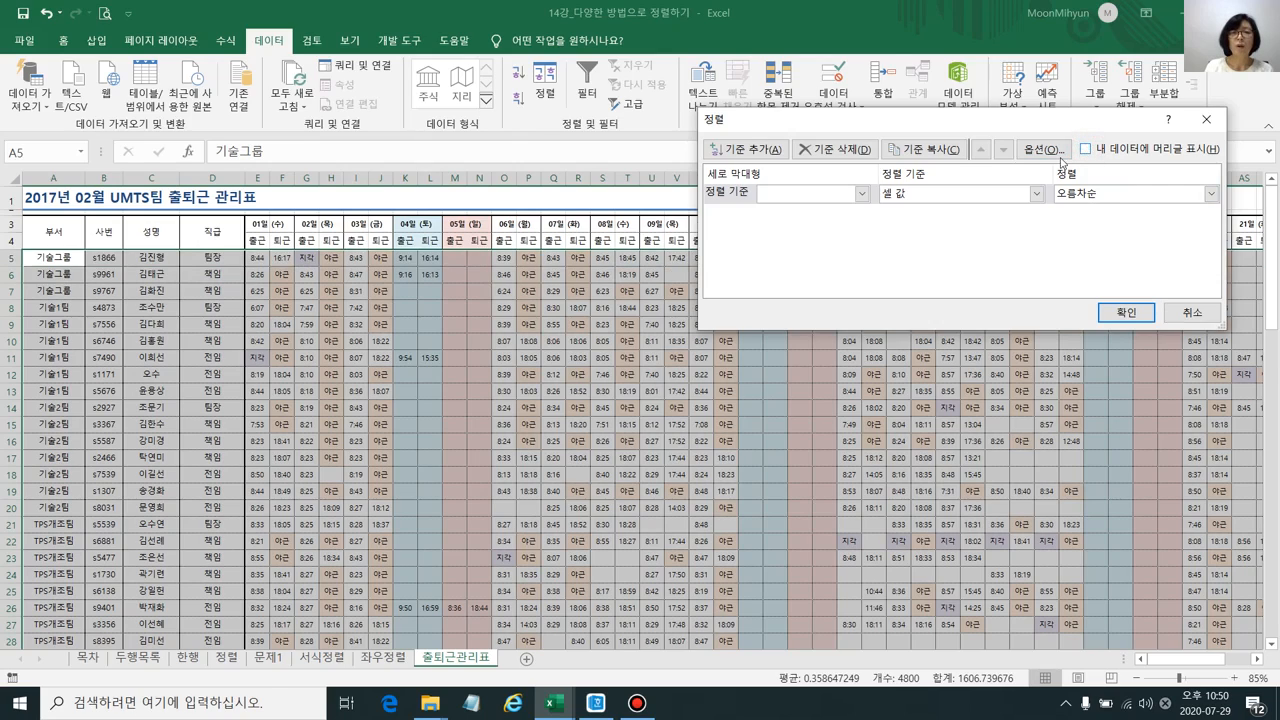
Set the first sort level to column A (열 A) by cell values in descending order (내림차순)
left_click(862, 194)
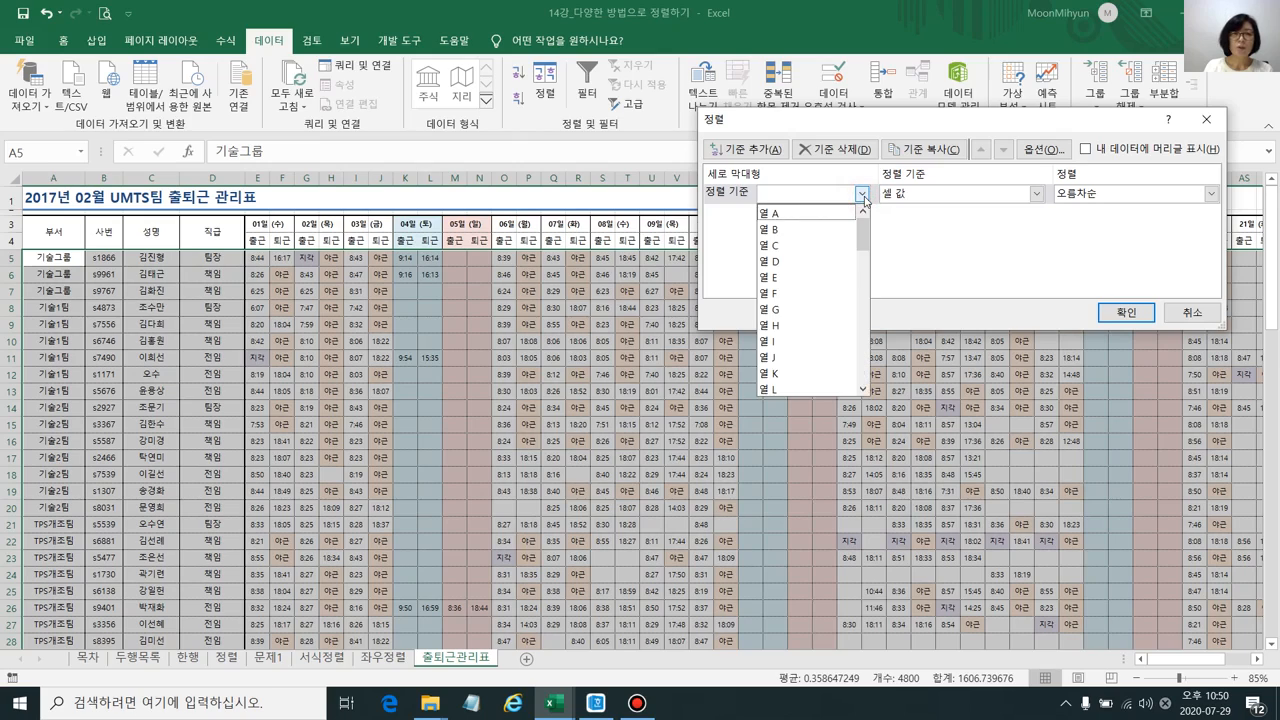
left_click(806, 214)
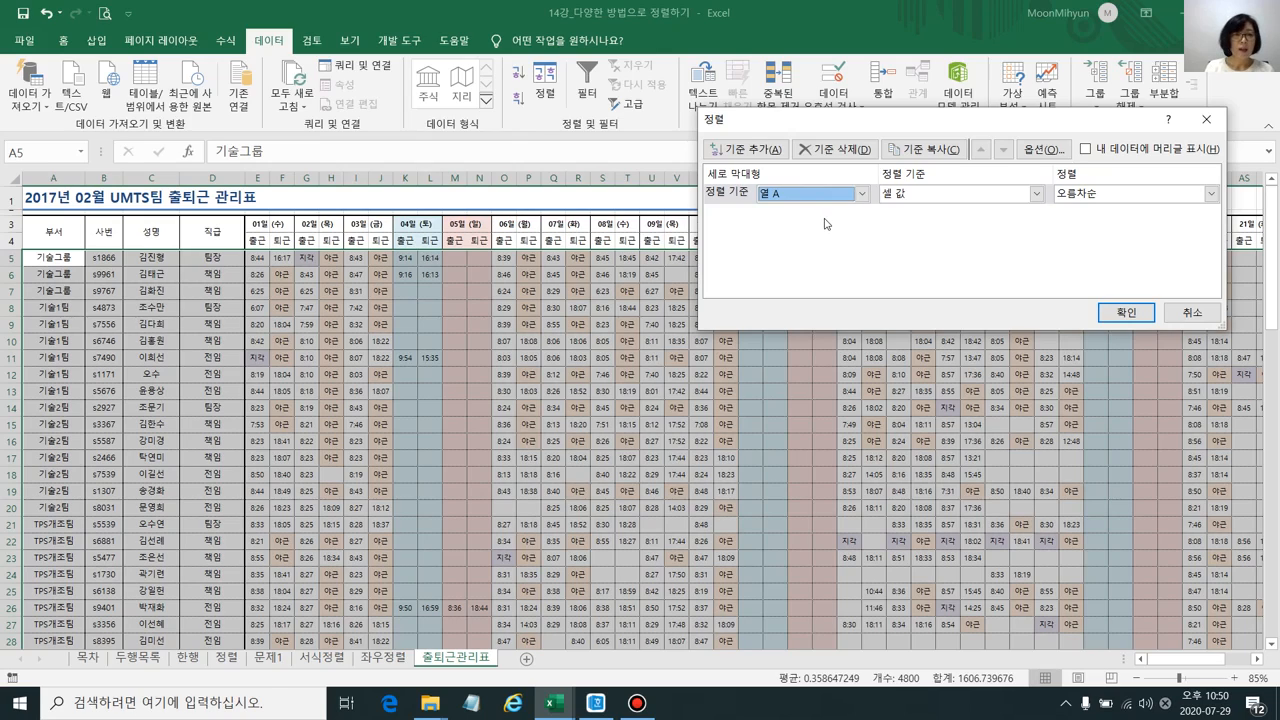
left_click(1100, 196)
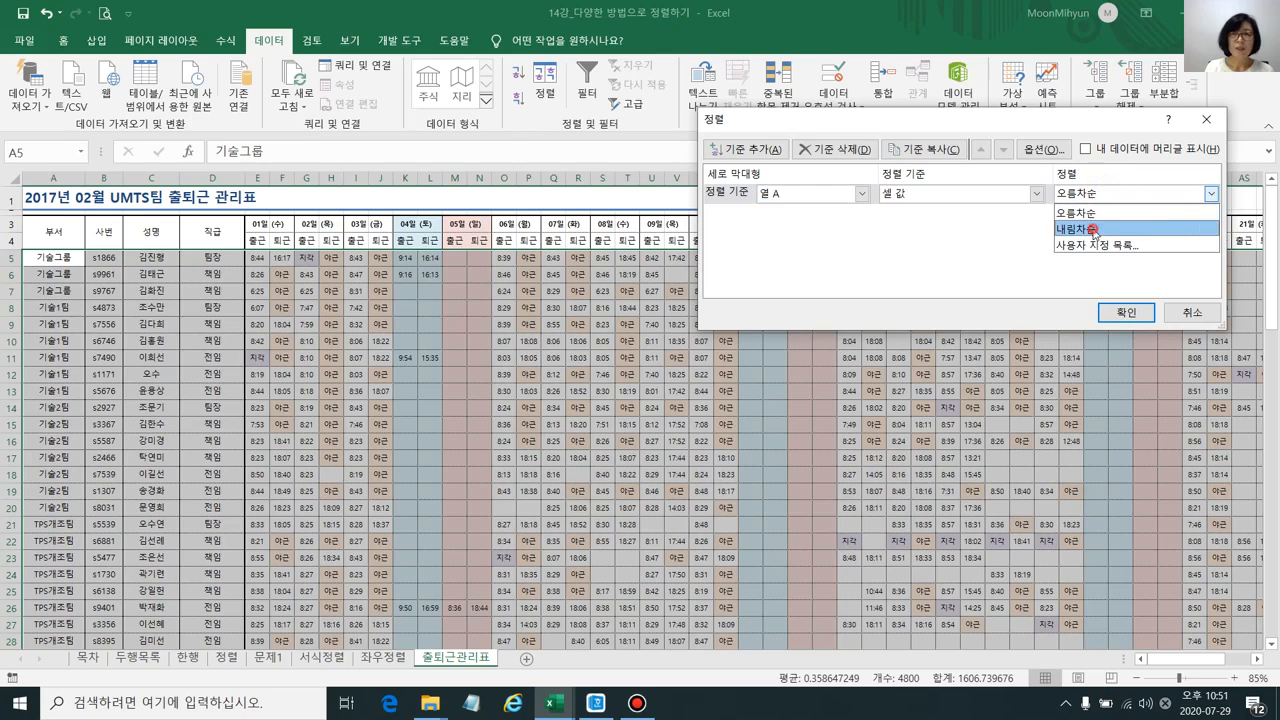
left_click(1092, 232)
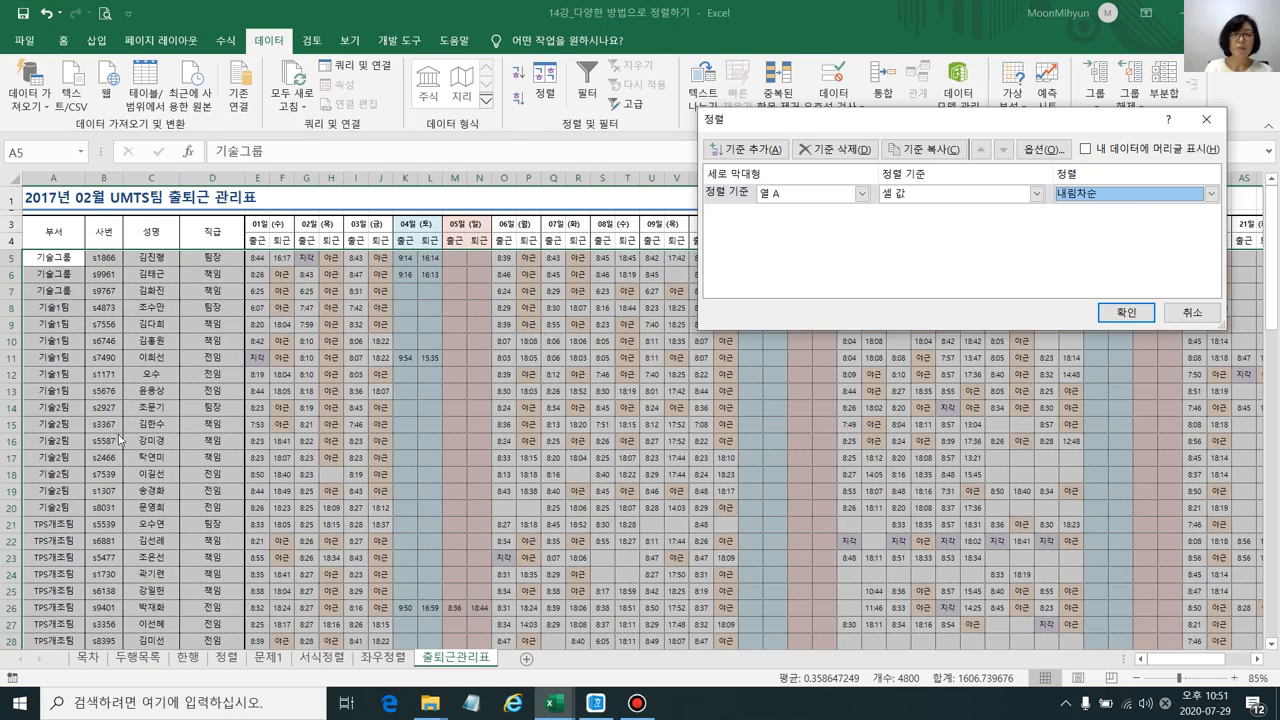
Add a second sort level for column B (열 B) in ascending order, apply the sort, and check the 부서 and 사번 columns
left_click(766, 149)
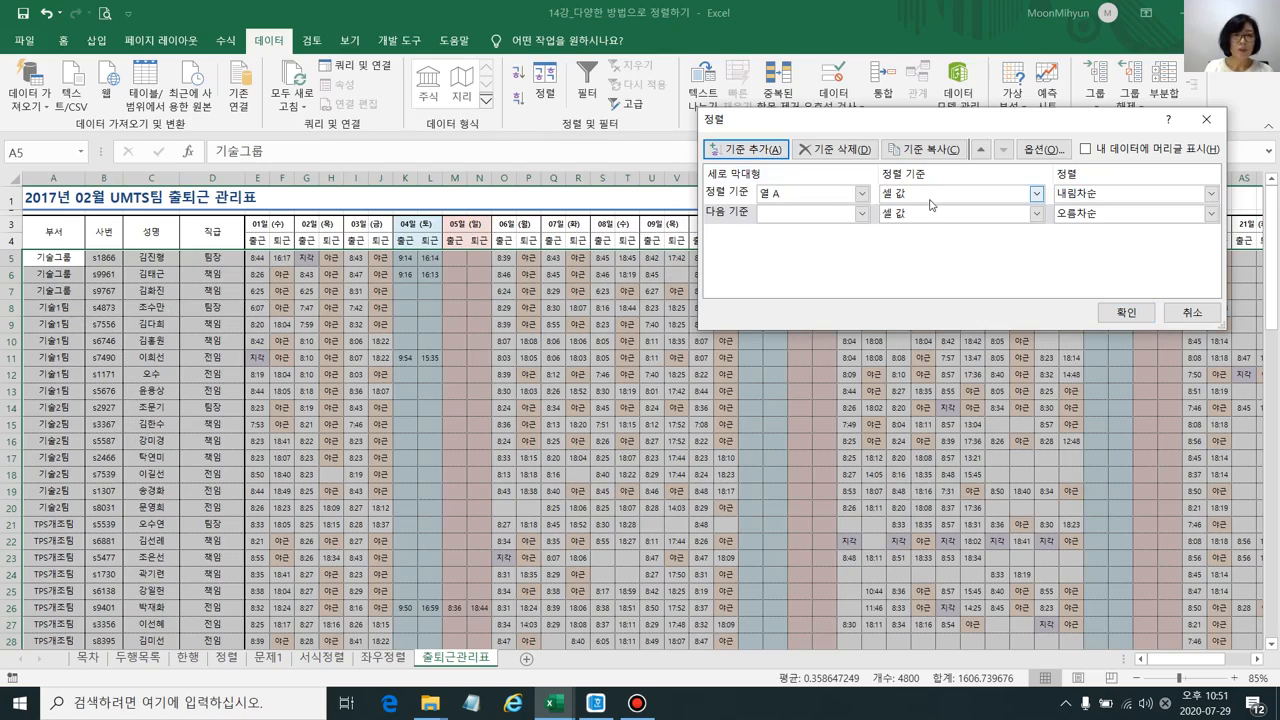
left_click(862, 216)
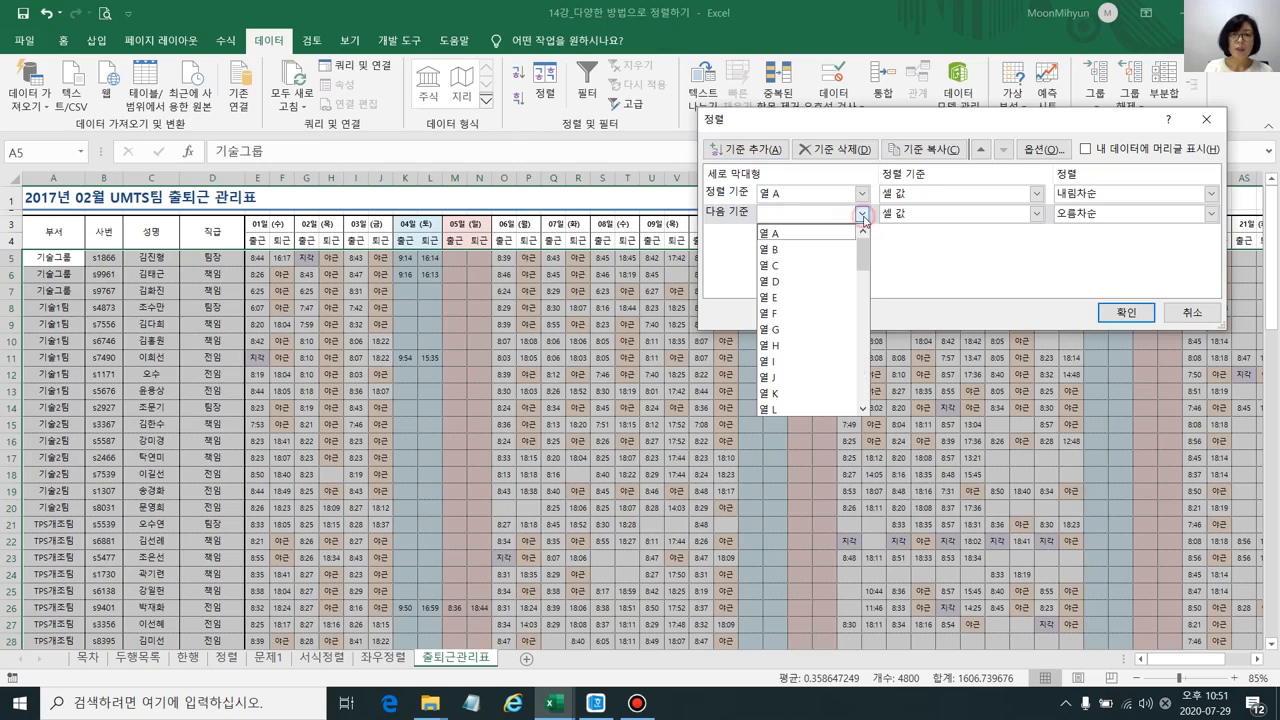
left_click(812, 250)
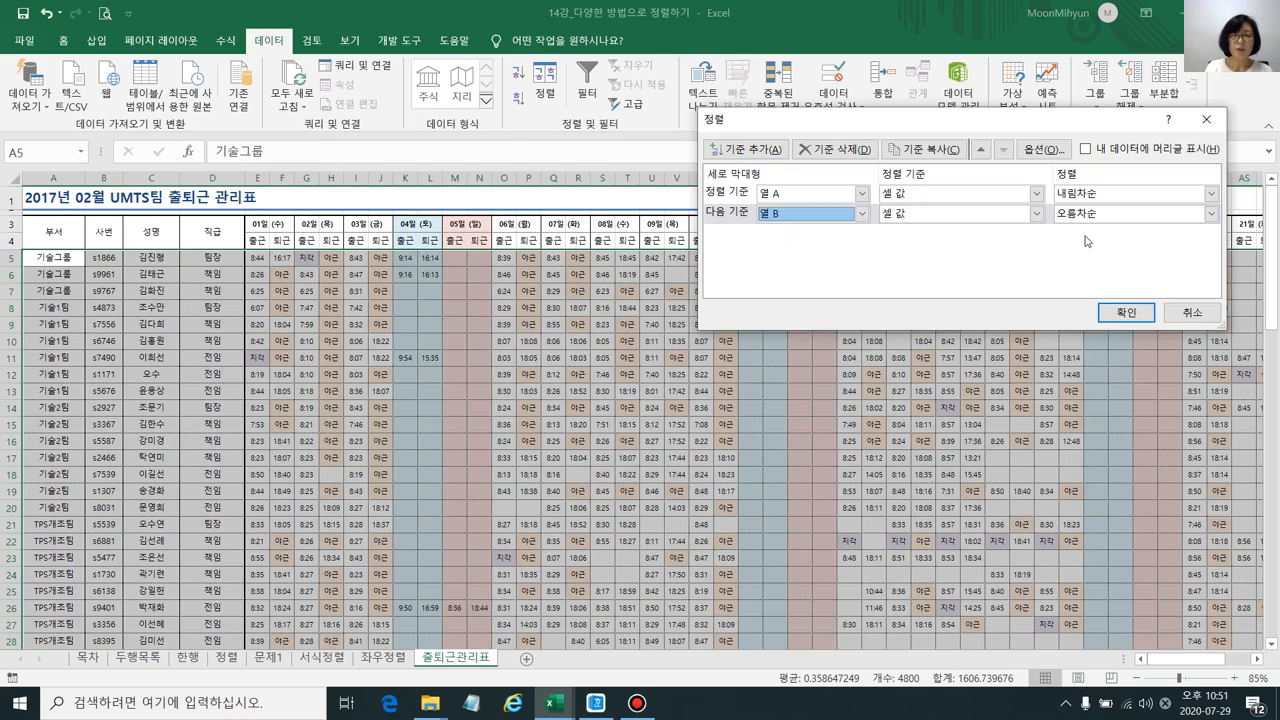
left_click(1126, 312)
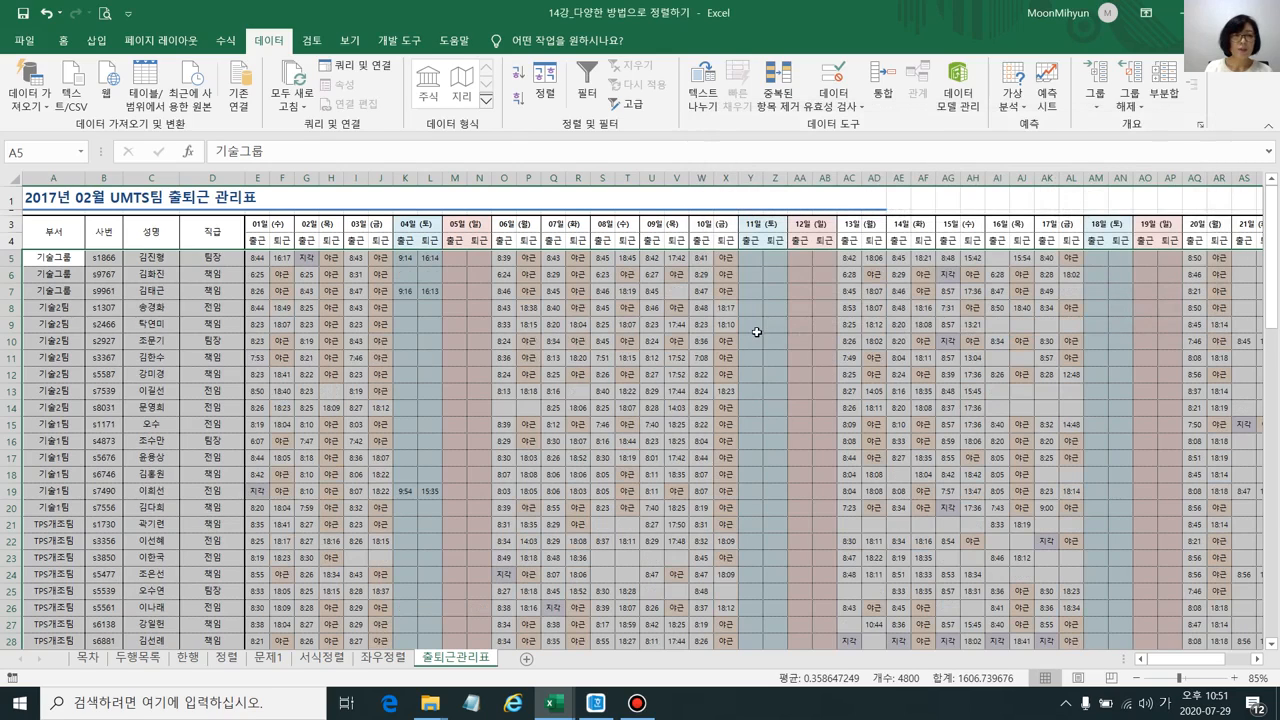
left_click_drag(57, 258, 104, 410)
left_click(205, 376)
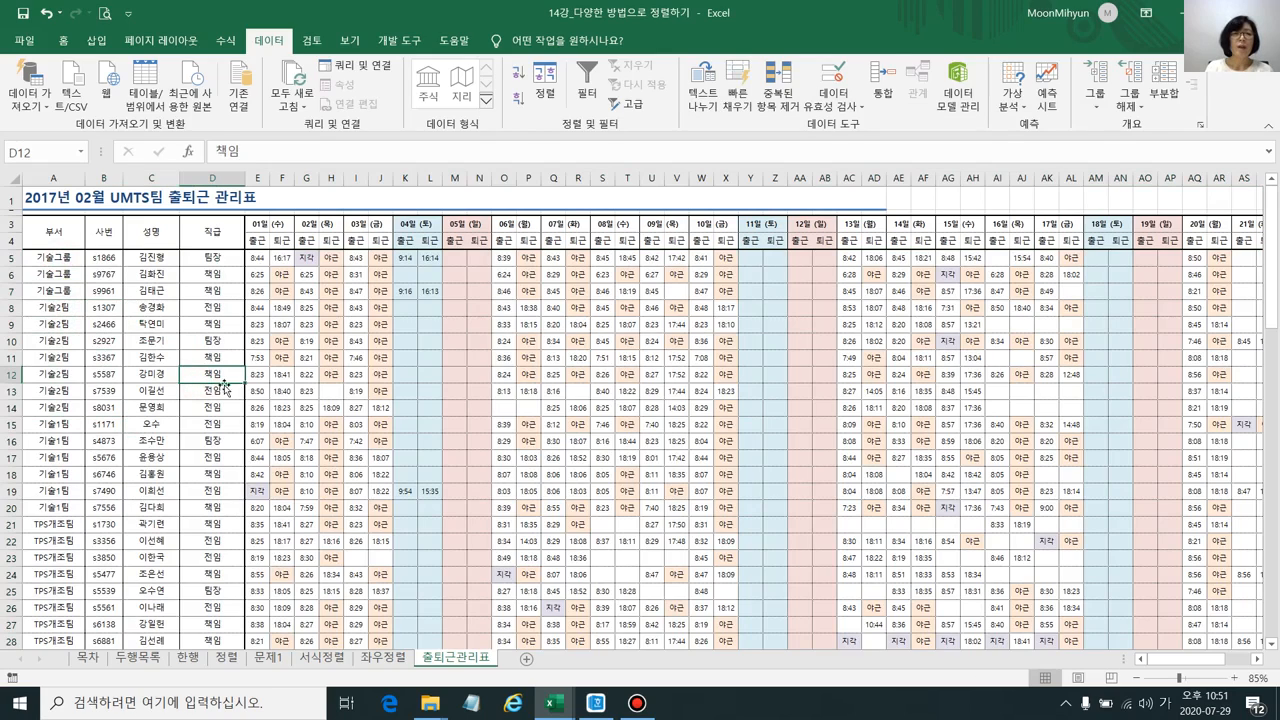